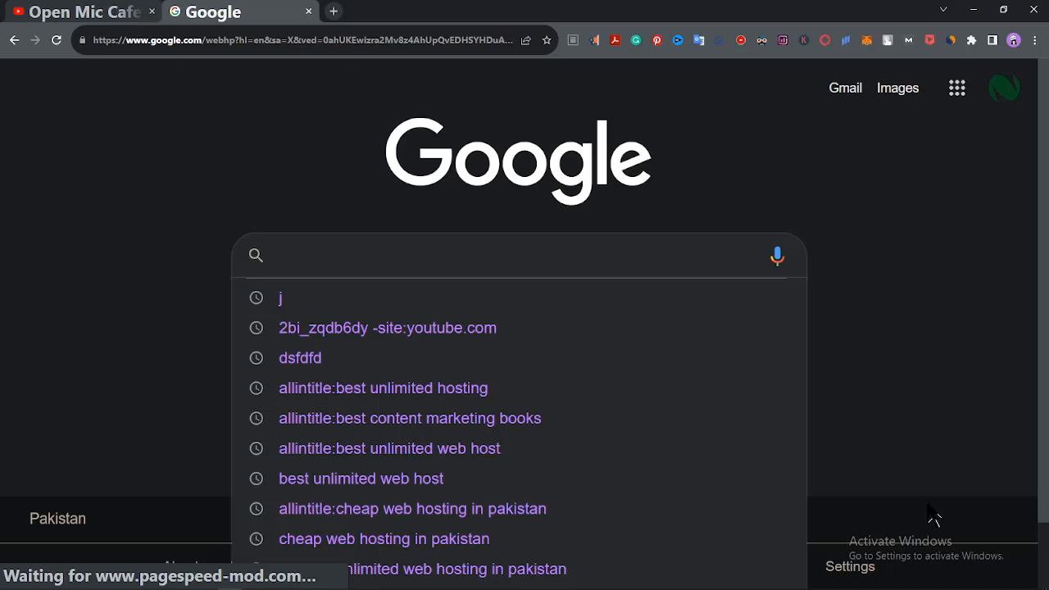
Check the search suggestions for "best" on its own and followed by the letters a, b and c
text(best)
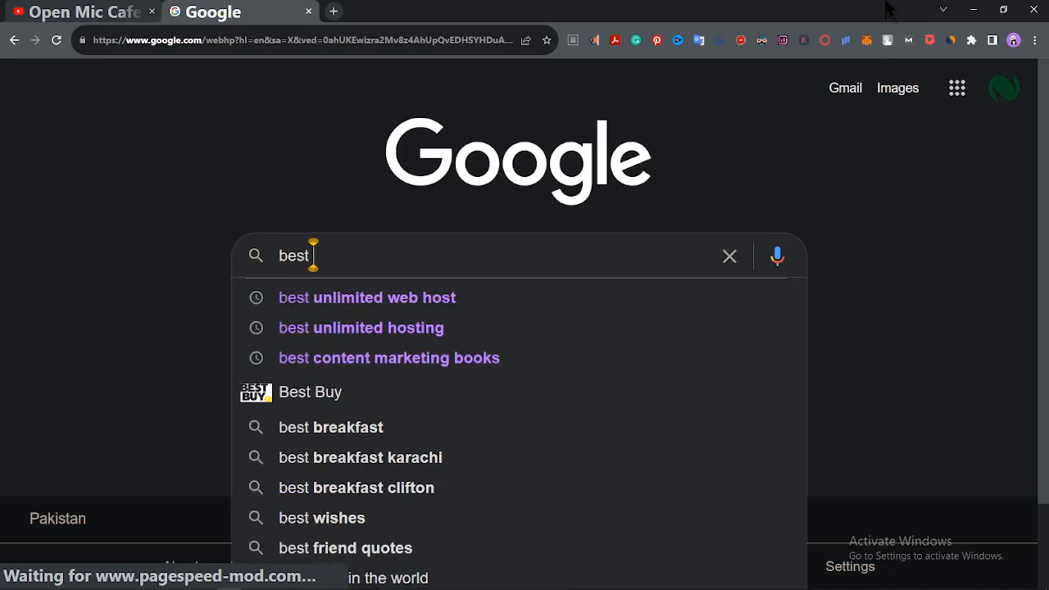
scroll(623, 340, down, 1)
scroll(623, 340, down, 1)
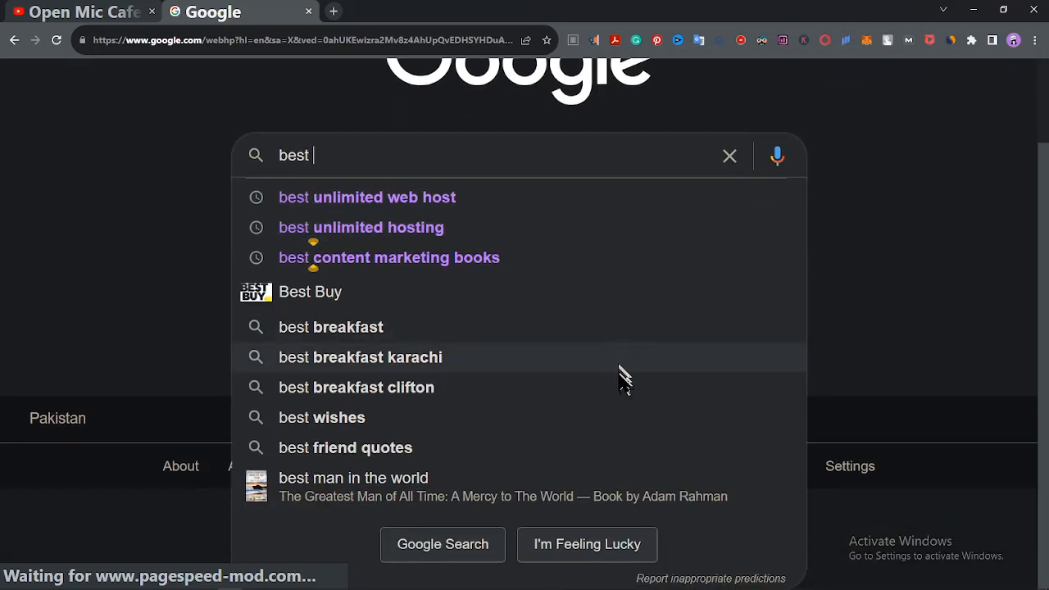
scroll(623, 391, up, 2)
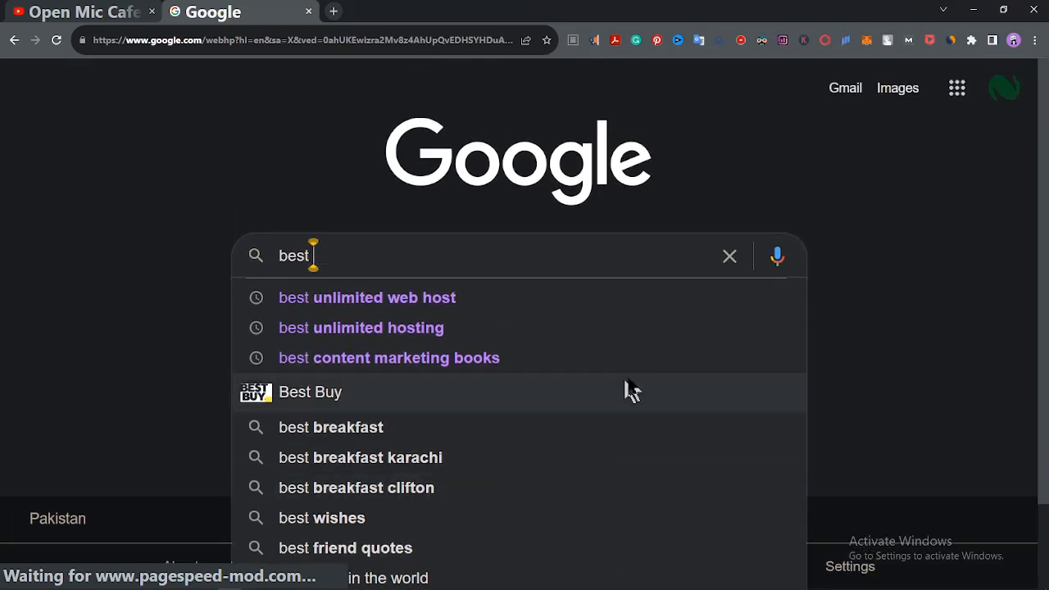
text(a)
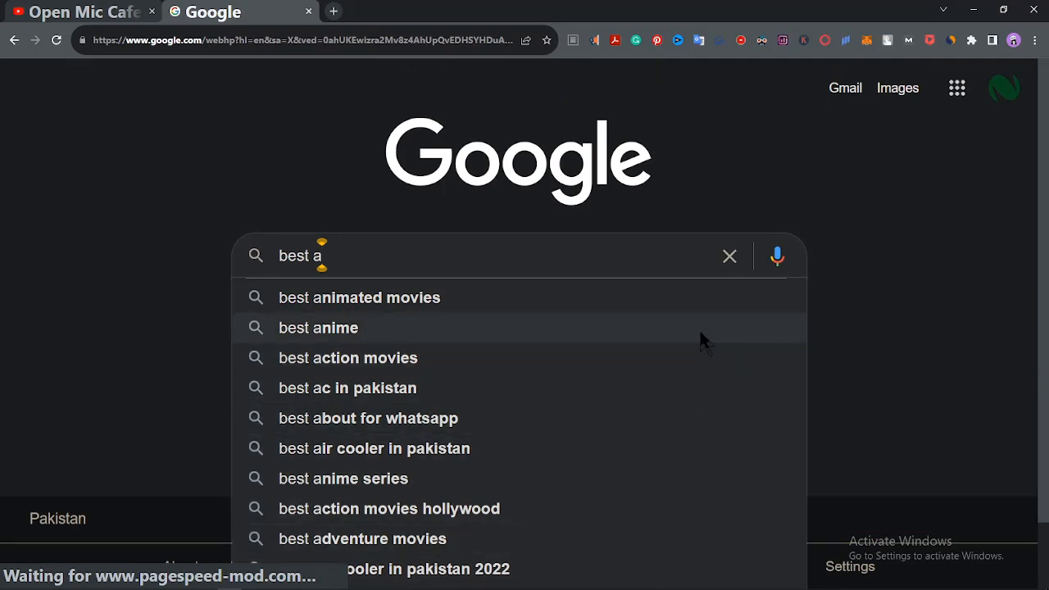
key(BackSpace)
text(b)
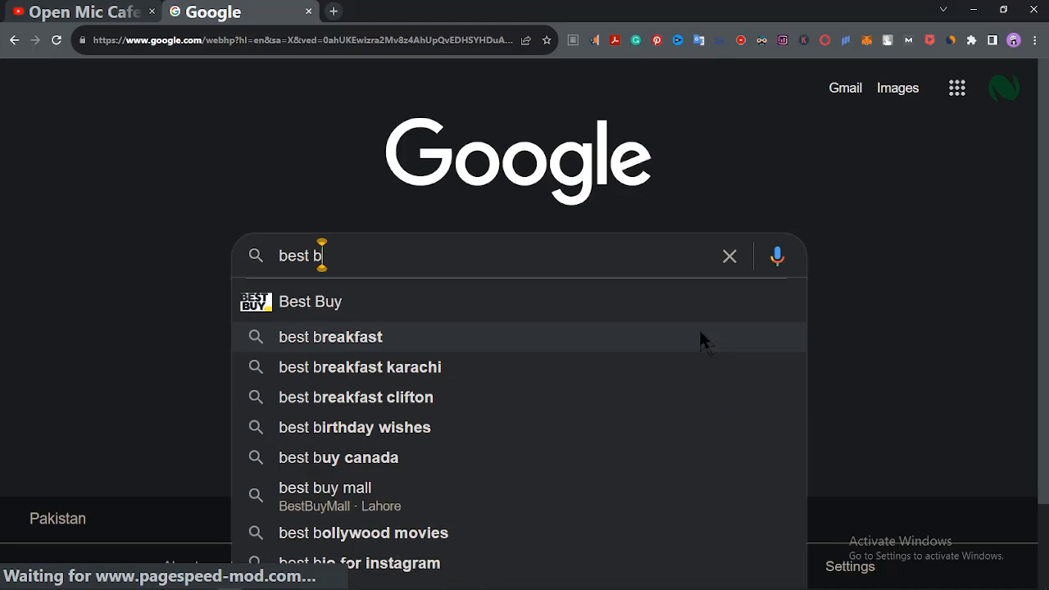
key(BackSpace)
text(c)
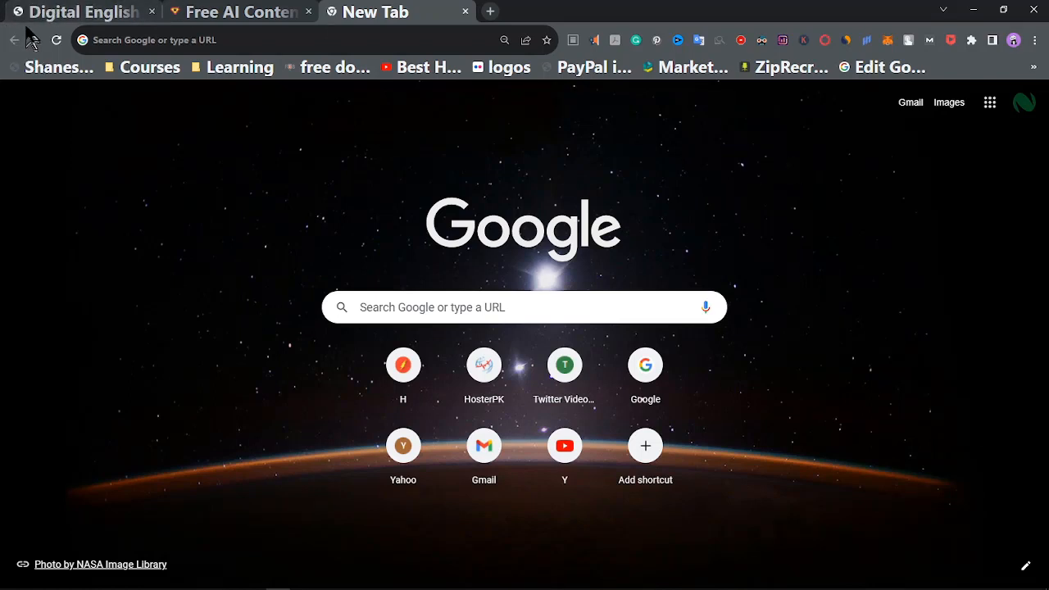
Switch to the Digital English Shop site and open its free keyword idea generator tool
click(49, 11)
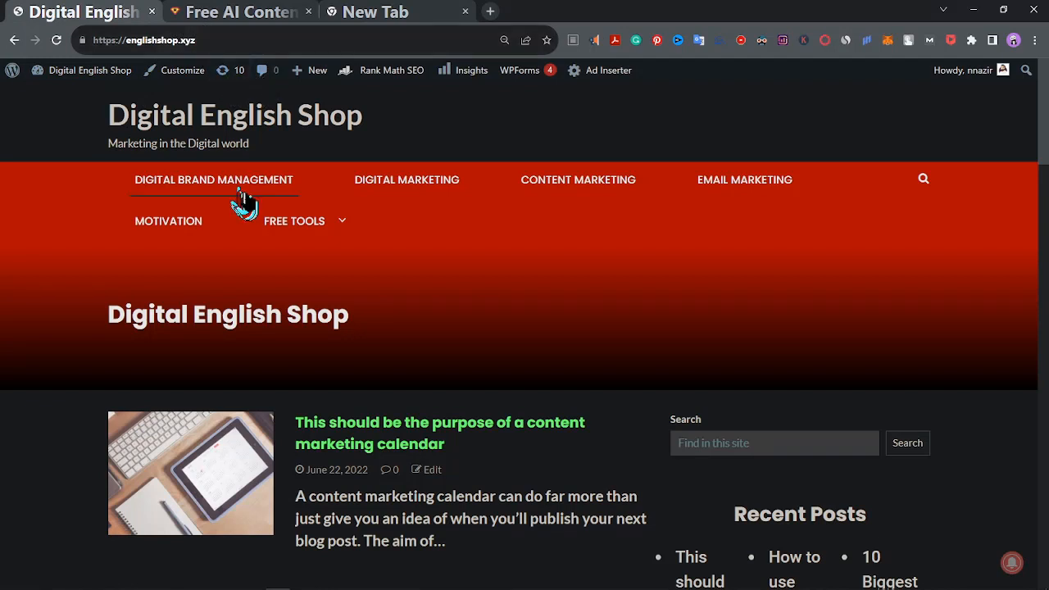
mouse_move(270, 225)
mouse_move(311, 261)
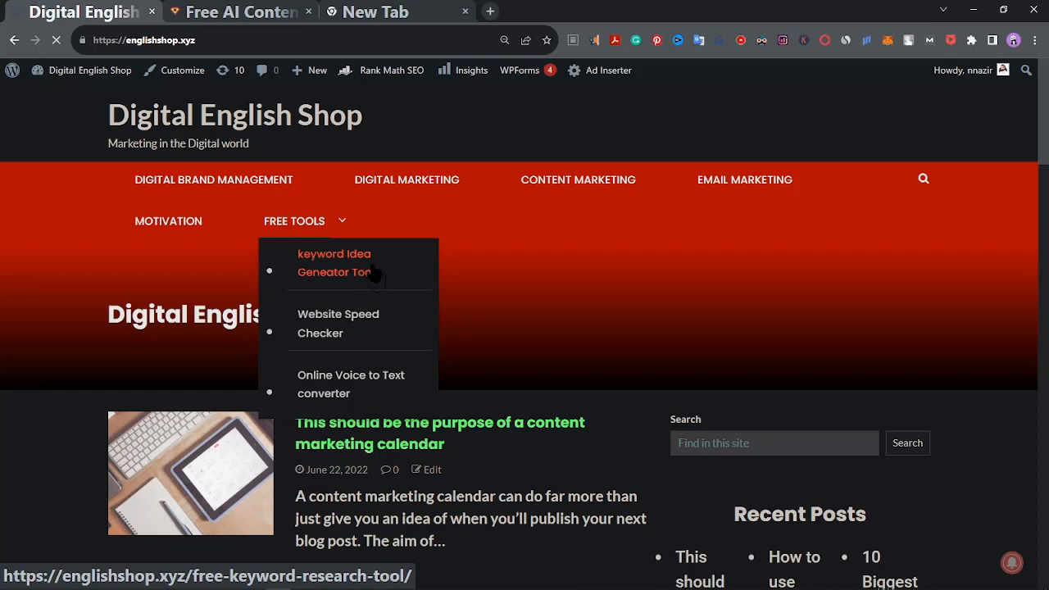
click(373, 273)
scroll(702, 327, down, 1)
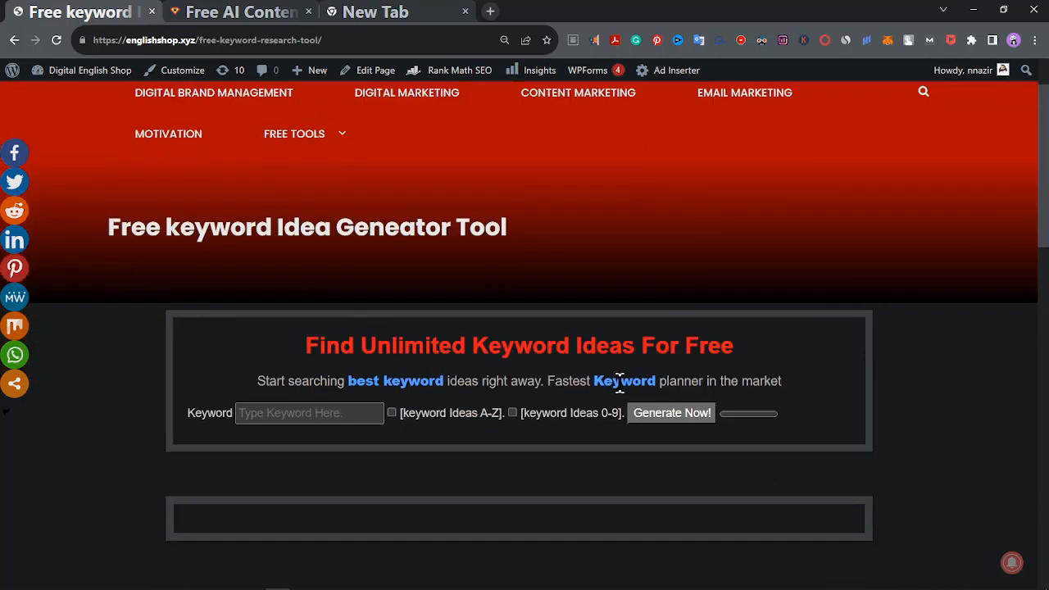
Generate keyword ideas for "belly fat" with both the A-Z and 0-9 keyword idea options enabled
click(334, 414)
click(326, 413)
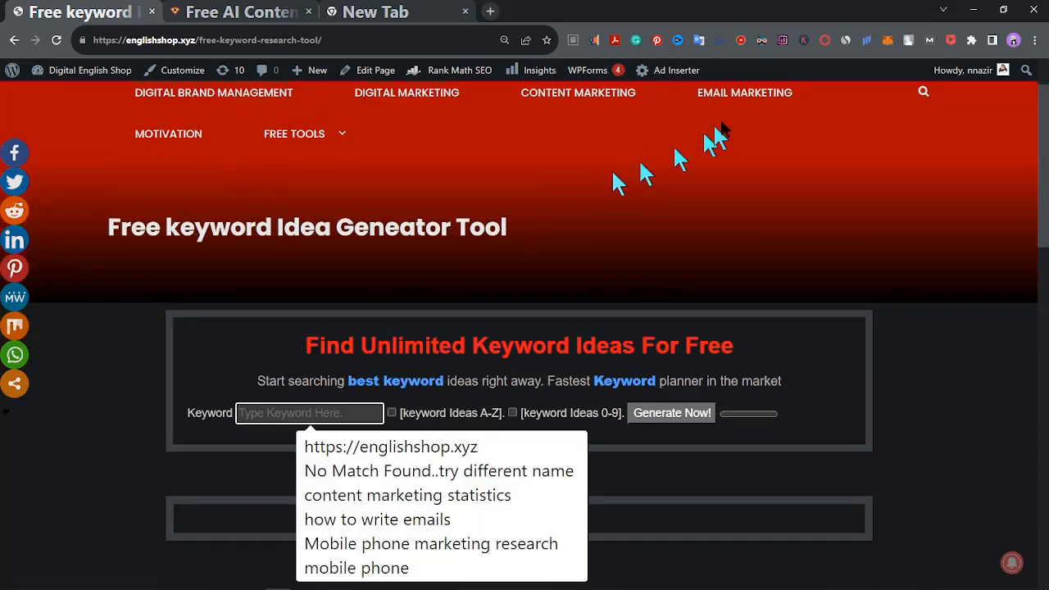
scroll(678, 166, down, 1)
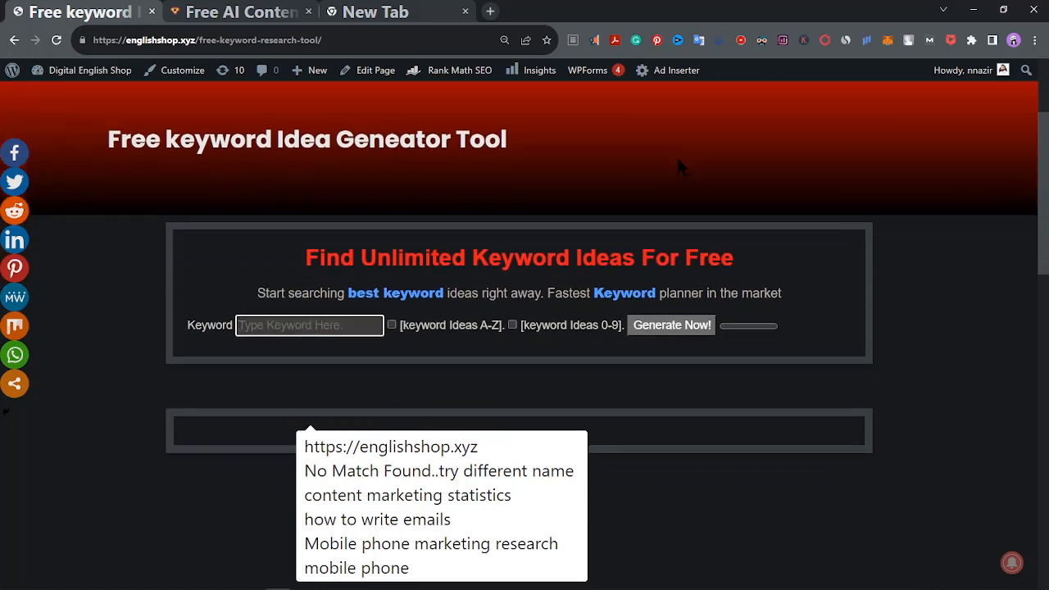
text(b)
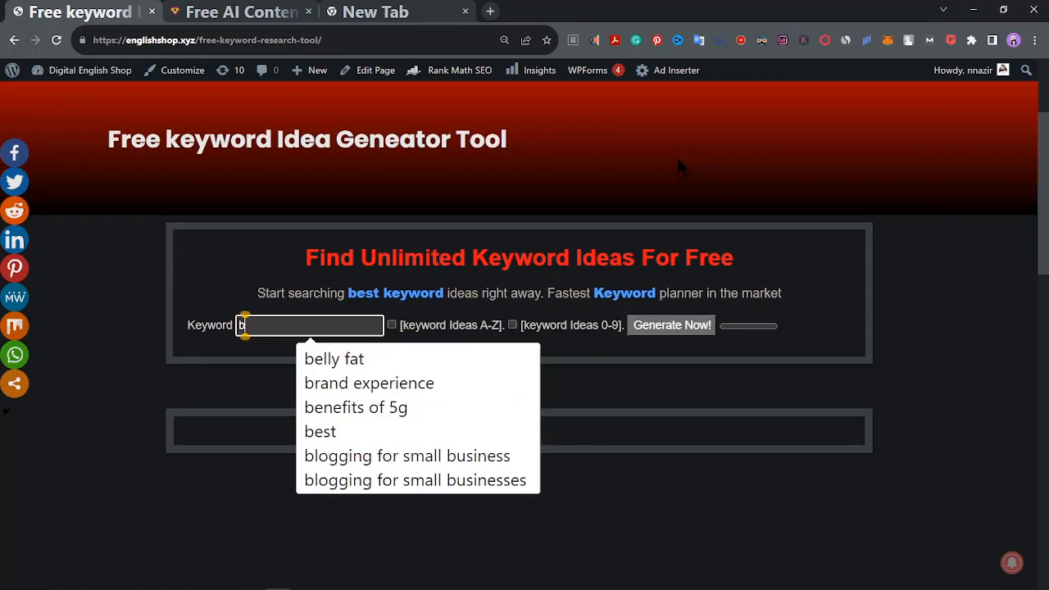
text(e)
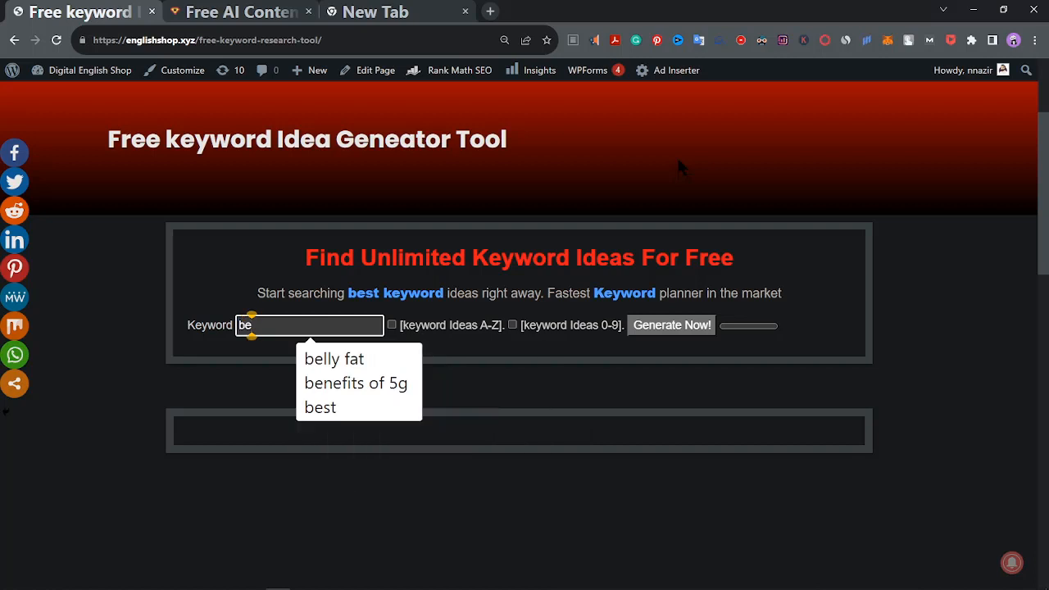
text(lly fat)
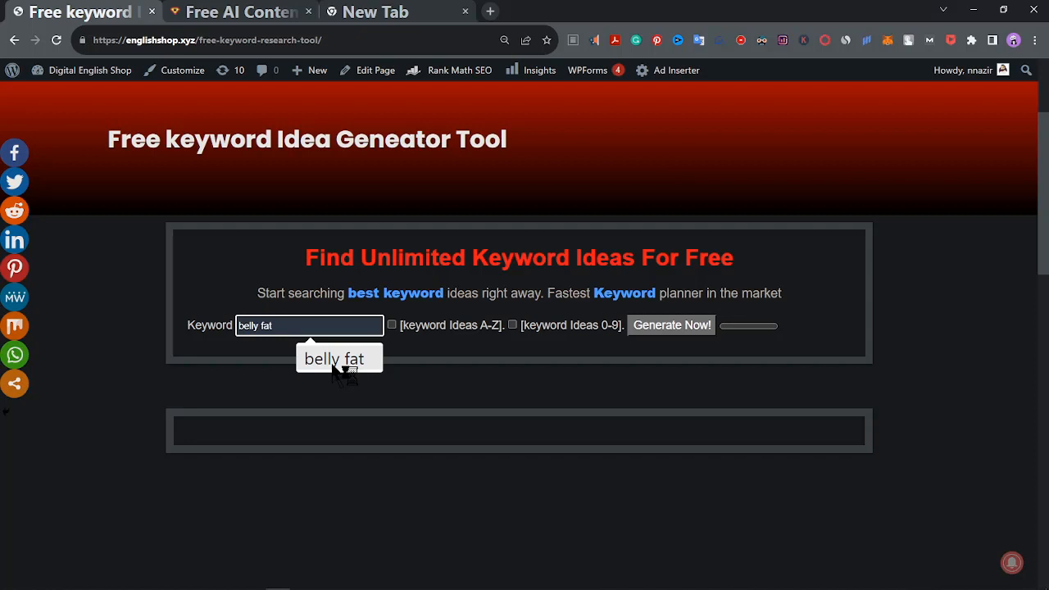
click(335, 361)
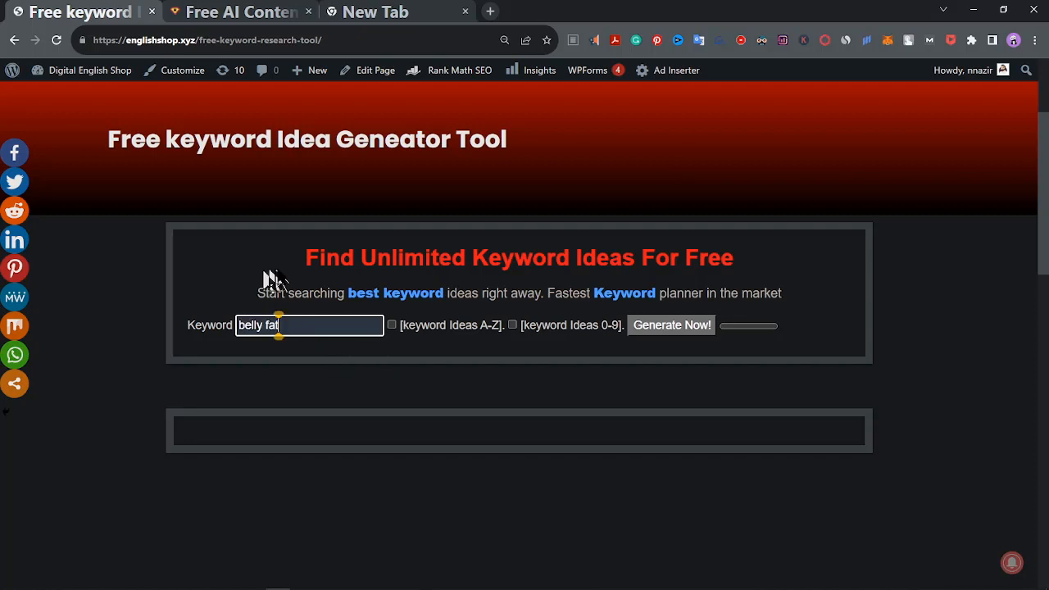
click(392, 325)
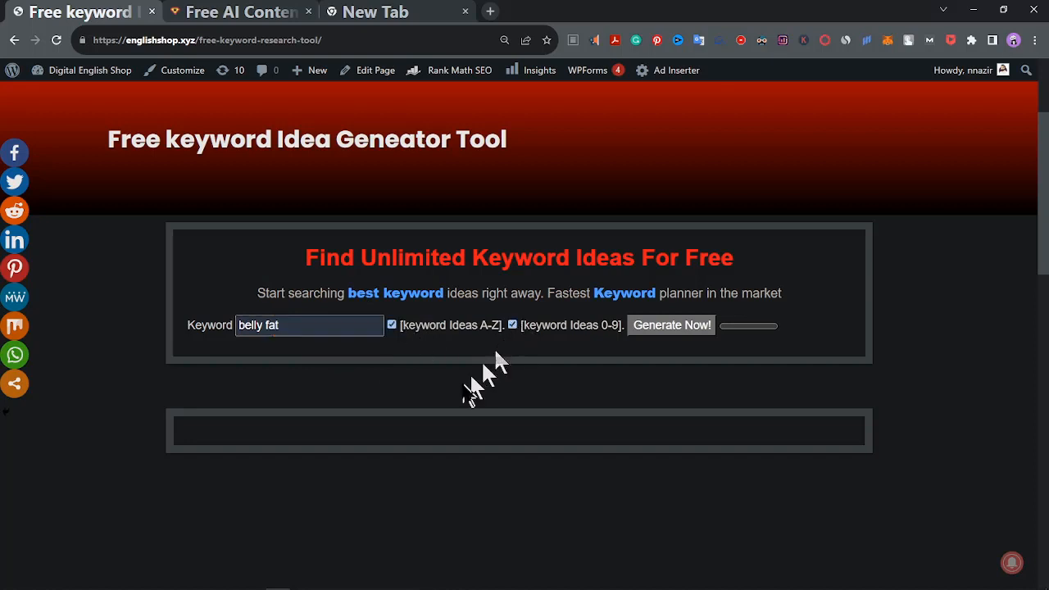
click(670, 332)
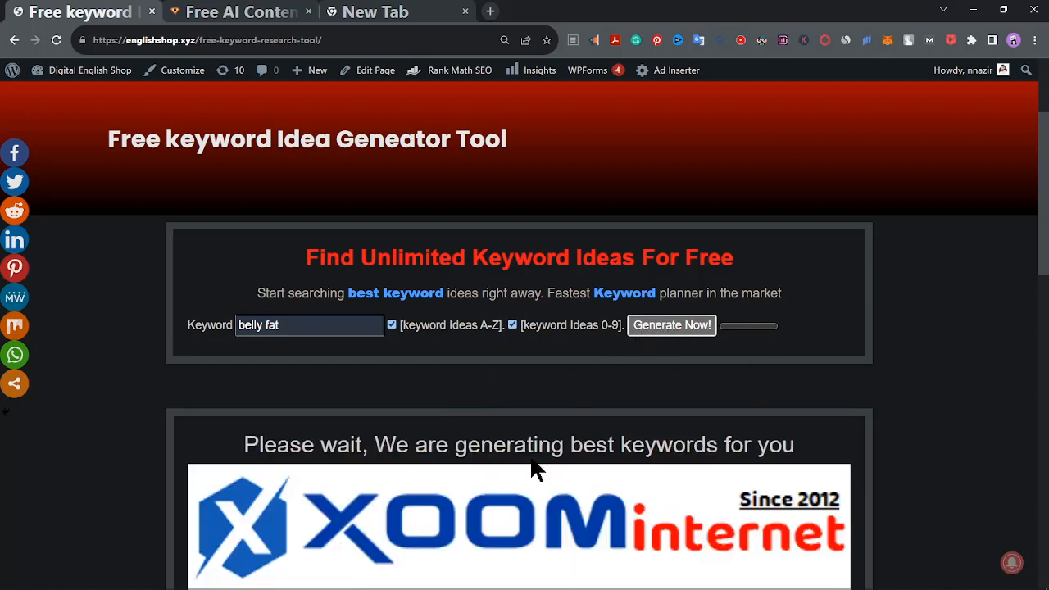
Look through the generated "belly fat" keyword ideas across the alphabetical groups
scroll(534, 464, down, 3)
scroll(537, 484, down, 2)
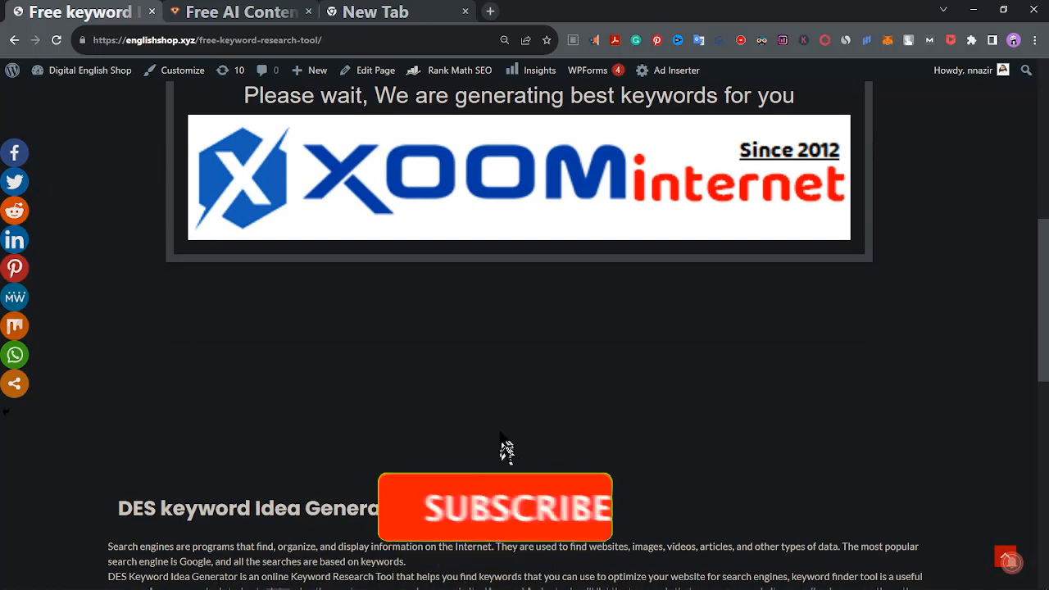
scroll(503, 452, up, 3)
scroll(500, 439, up, 1)
scroll(496, 437, down, 1)
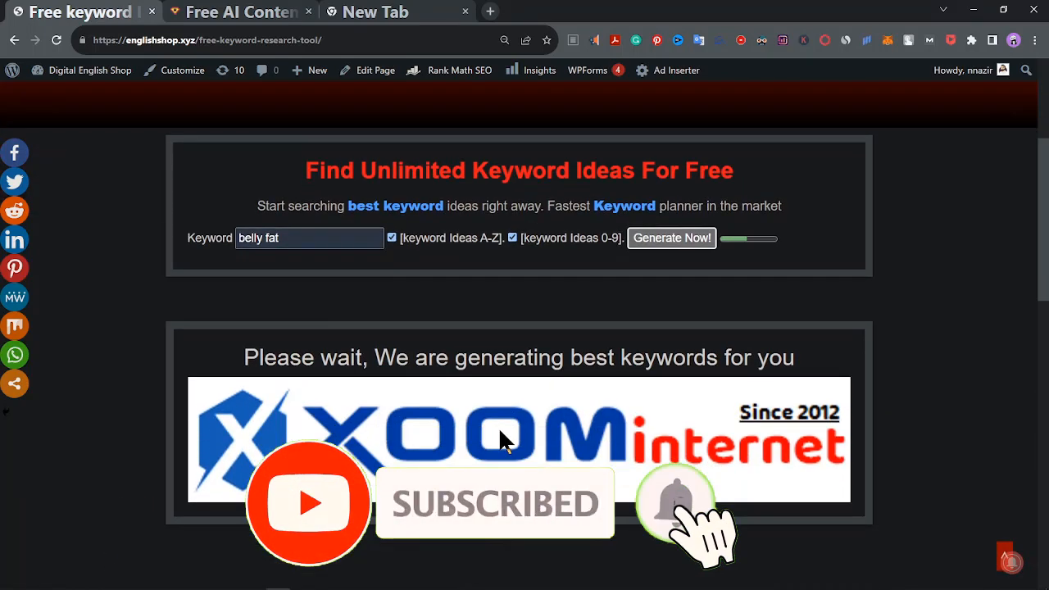
scroll(491, 434, down, 3)
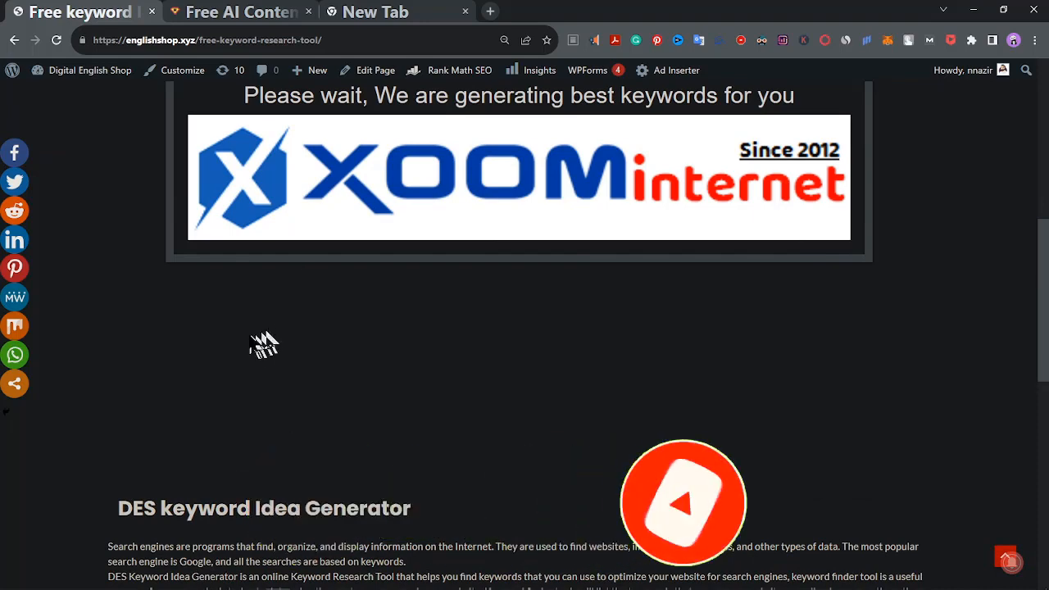
scroll(271, 310, up, 5)
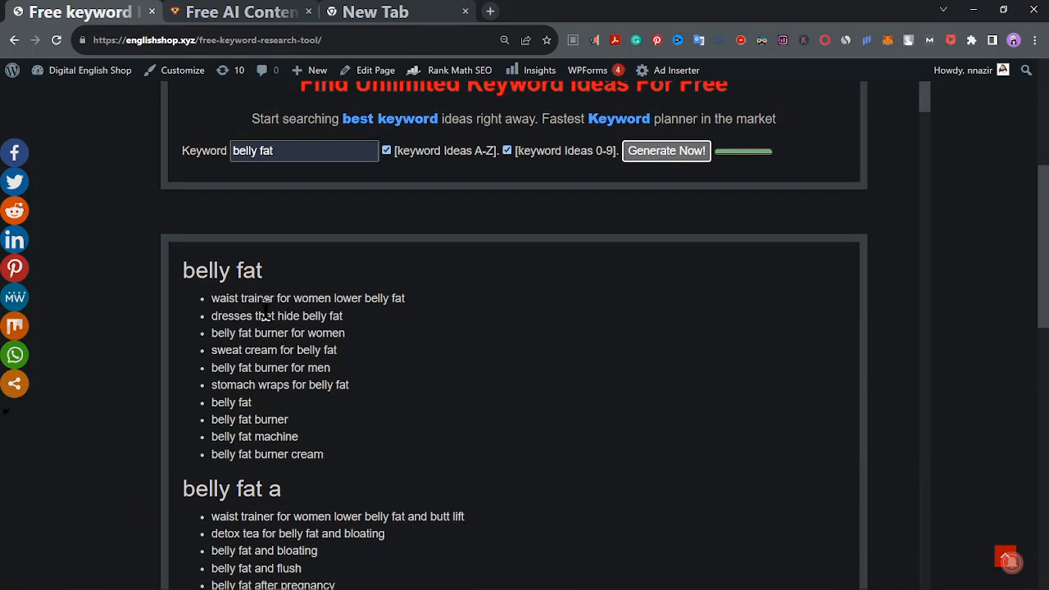
scroll(336, 389, down, 3)
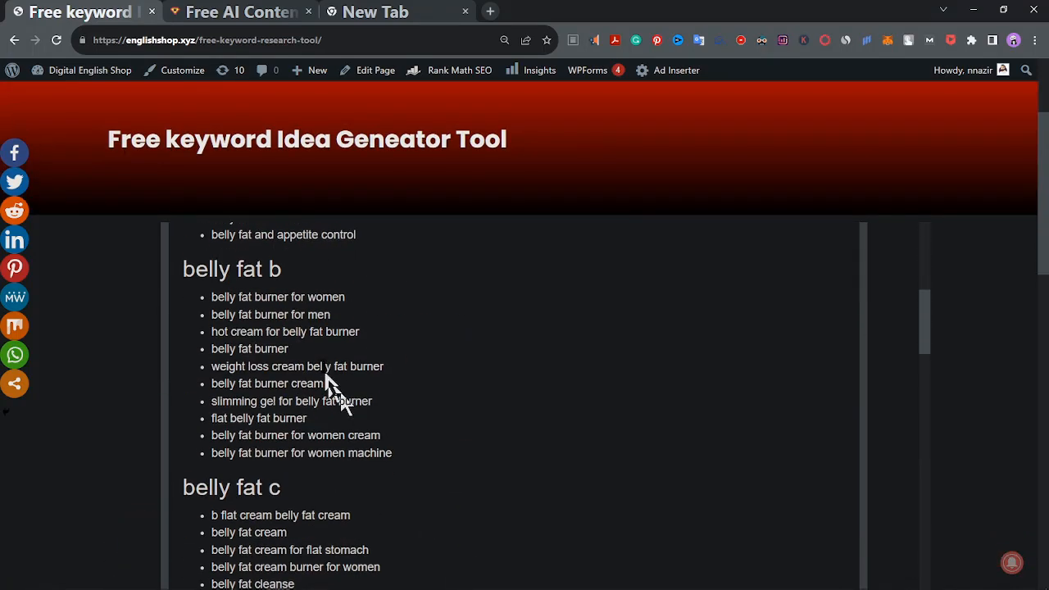
scroll(315, 344, down, 9)
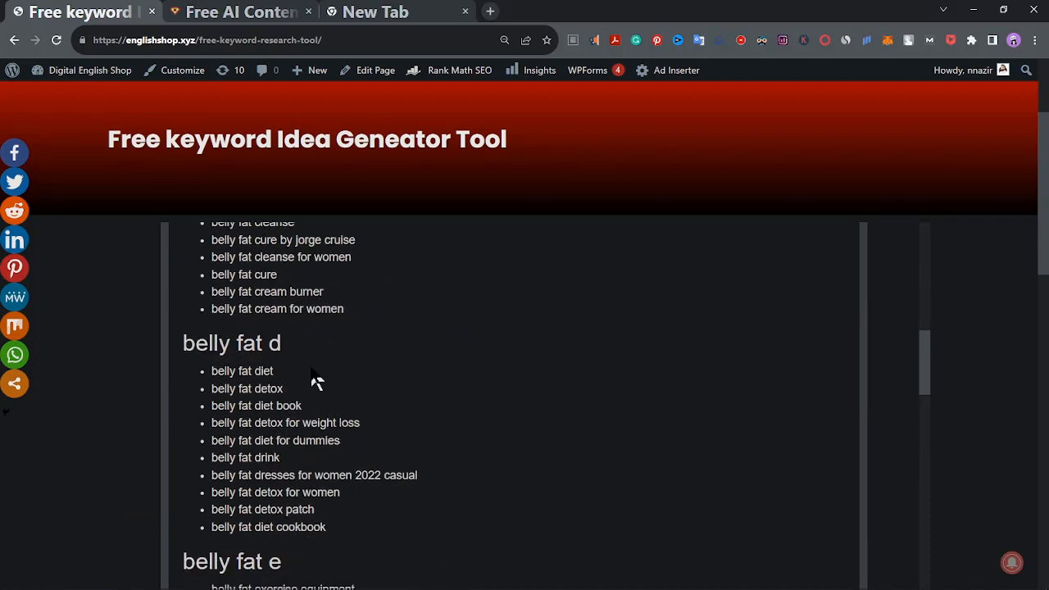
scroll(311, 381, down, 10)
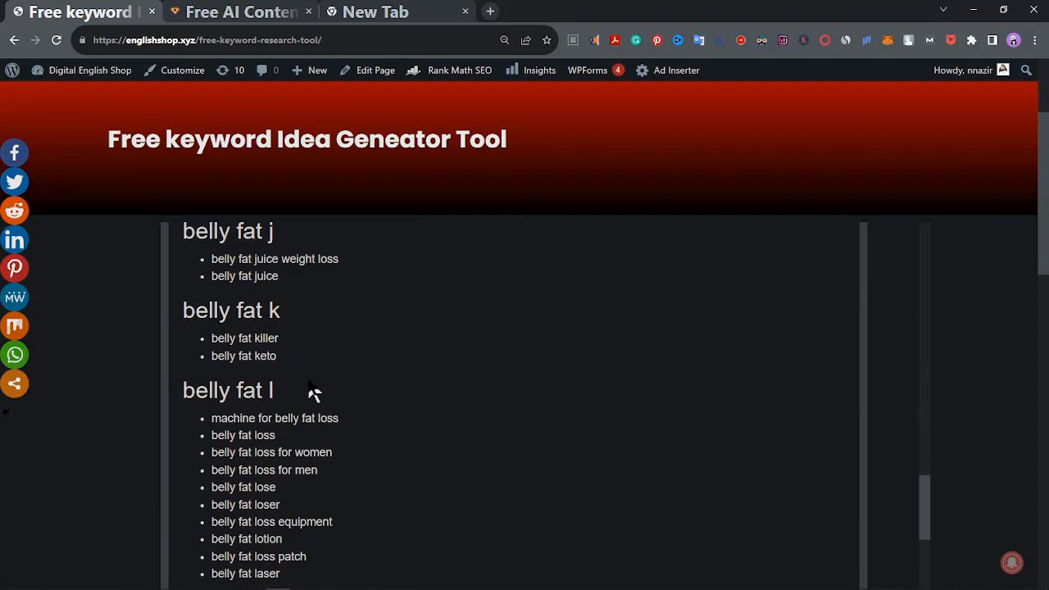
scroll(314, 392, up, 15)
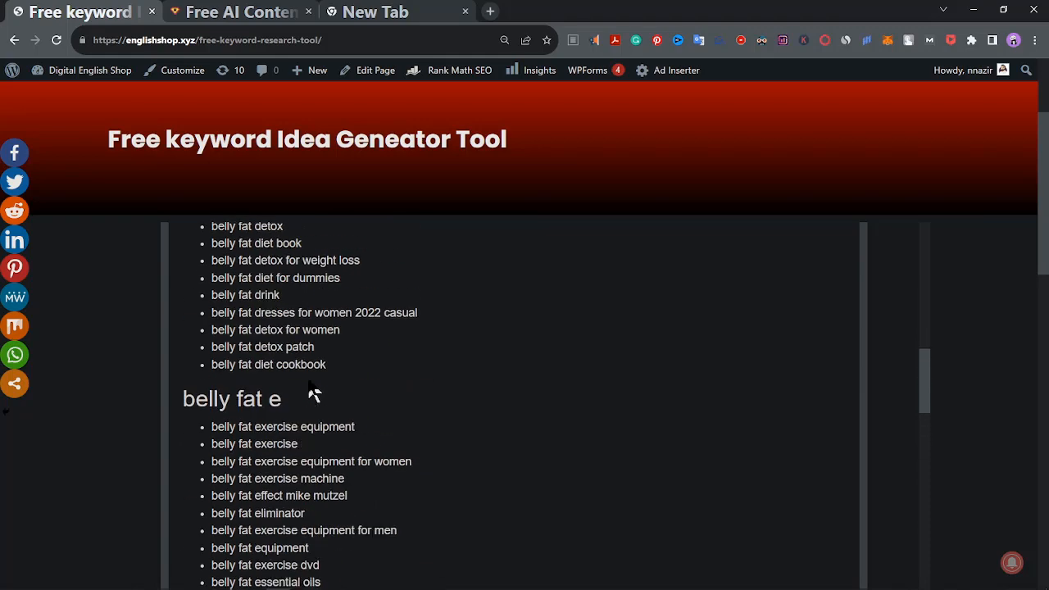
scroll(314, 392, up, 10)
scroll(309, 387, down, 5)
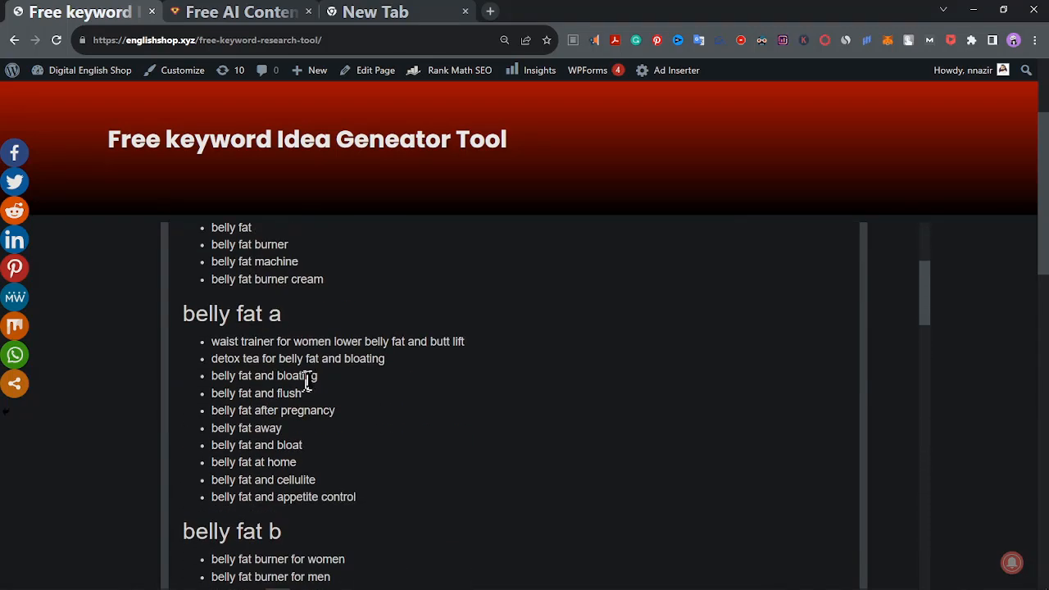
Copy the keyword "sweat cream for belly fat" from the first group of generated ideas
scroll(311, 379, up, 2)
drag(226, 369, 203, 371)
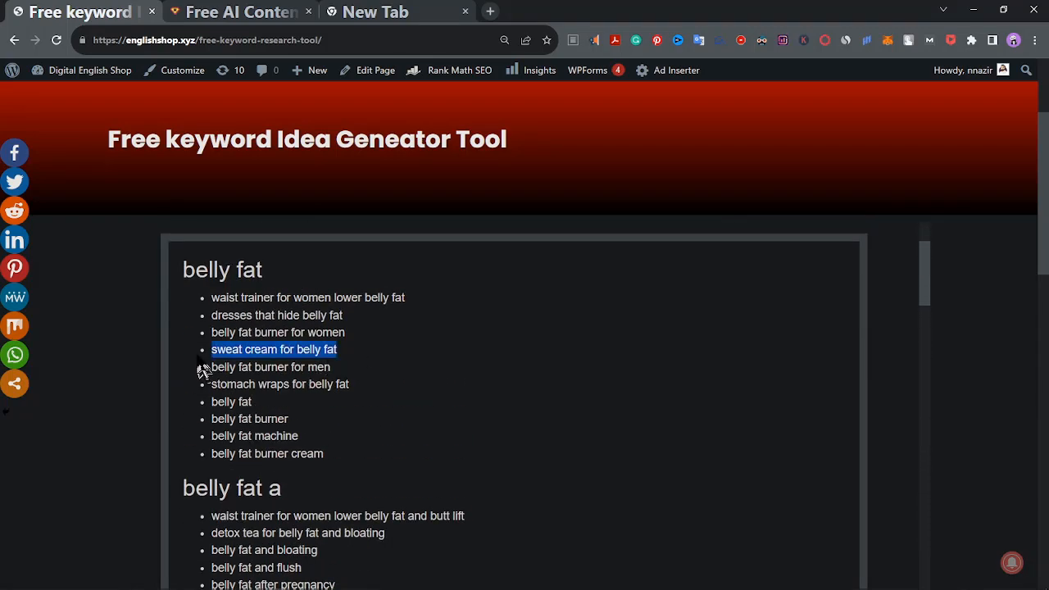
right_click(228, 349)
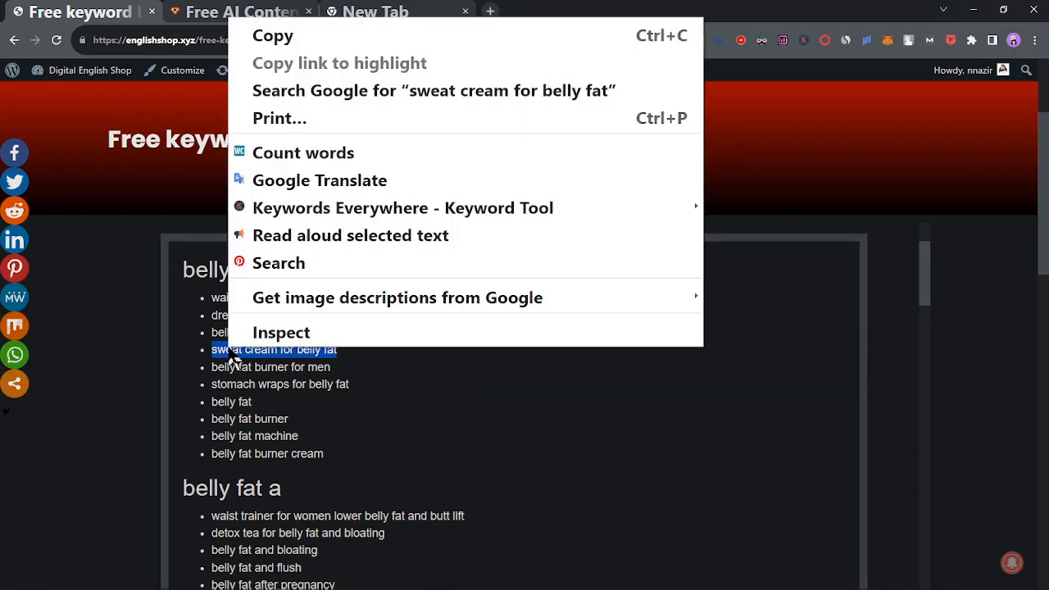
click(344, 35)
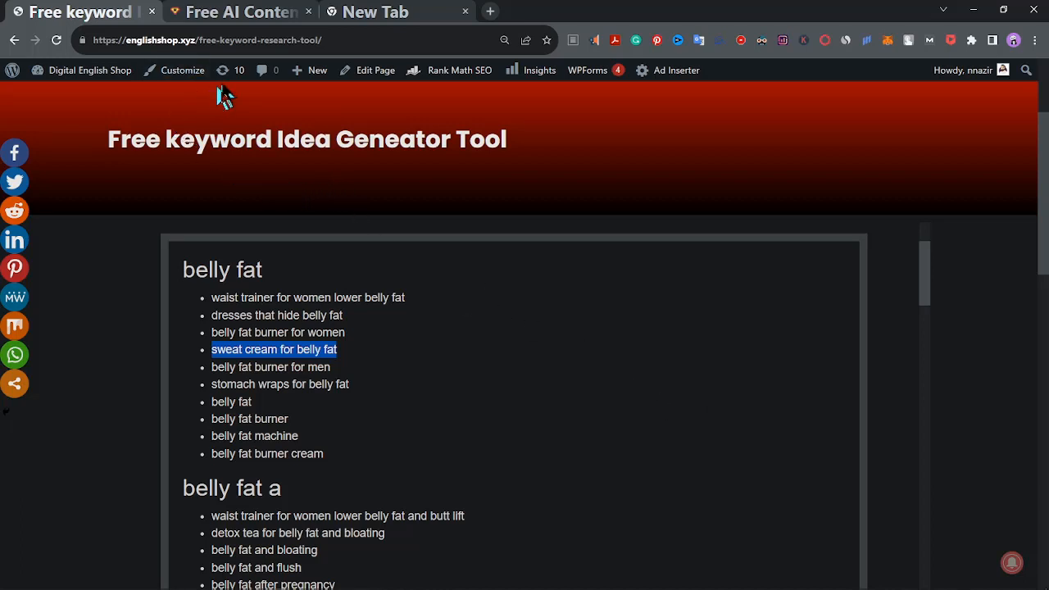
Switch to the H-supertools site and open its Keyword Research Tool
key(ctrl+Tab)
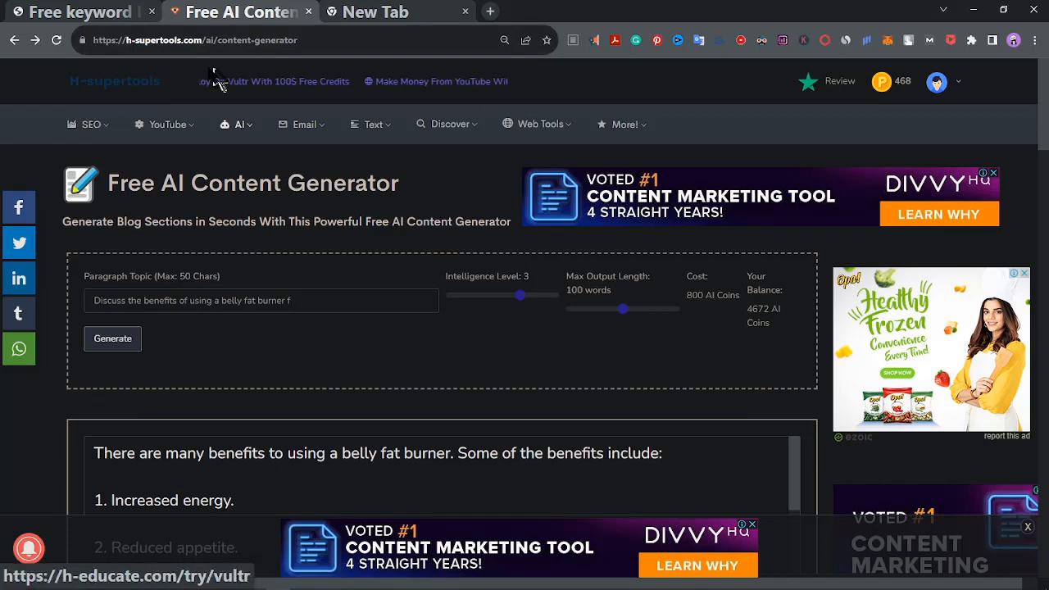
mouse_move(87, 125)
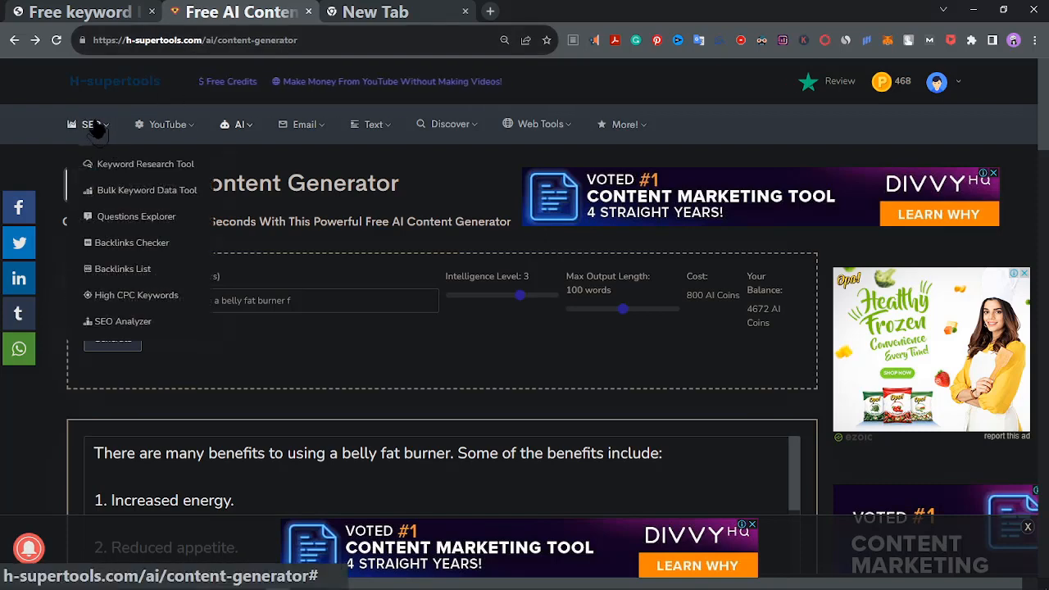
click(100, 164)
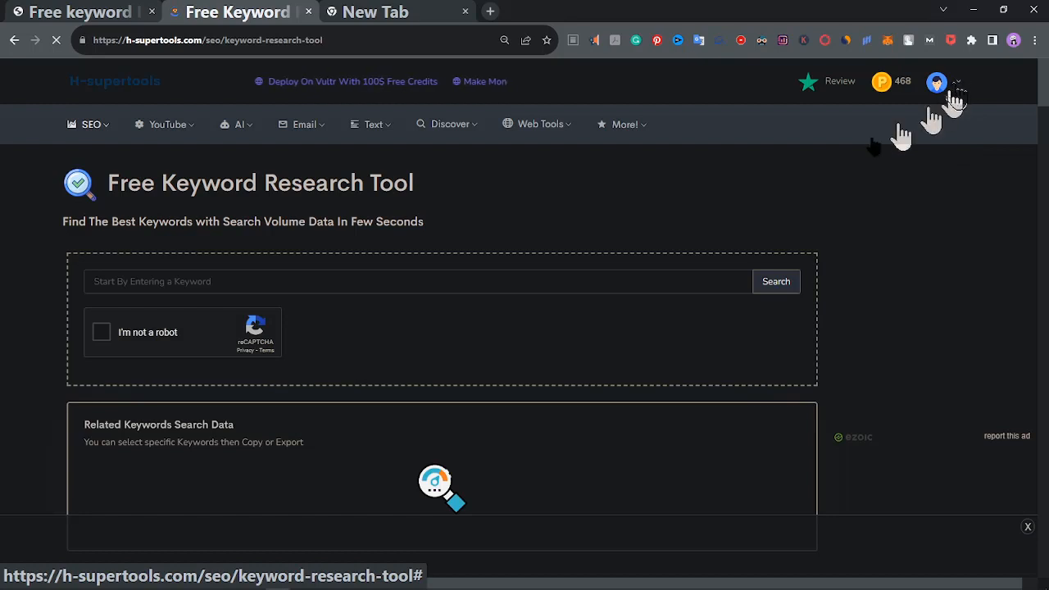
Paste the keyword "sweat cream for belly fat" into the keyword research tool, complete the robot check and run the search
click(153, 279)
right_click(154, 281)
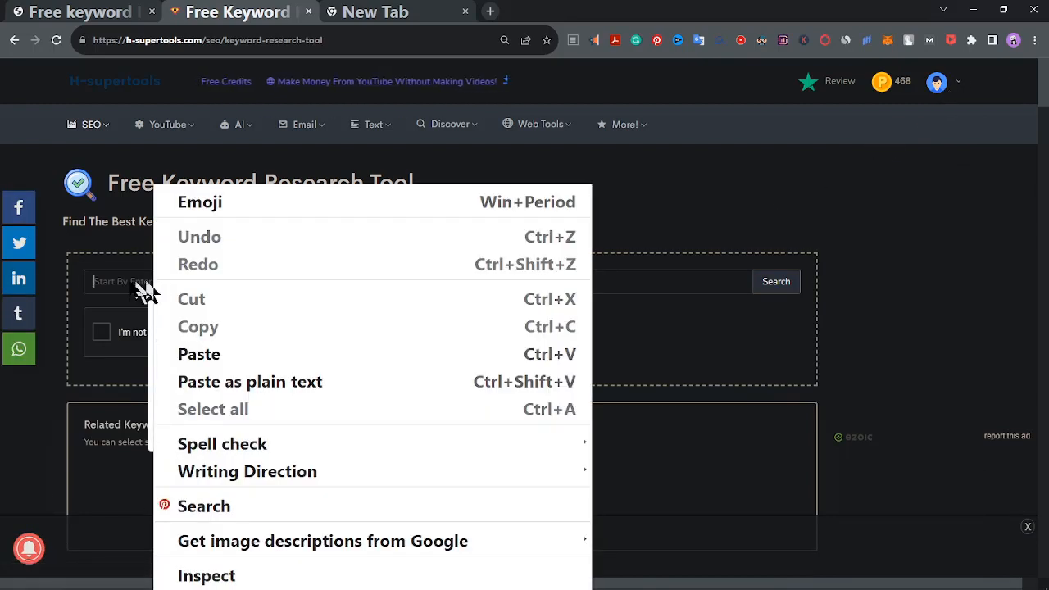
click(245, 354)
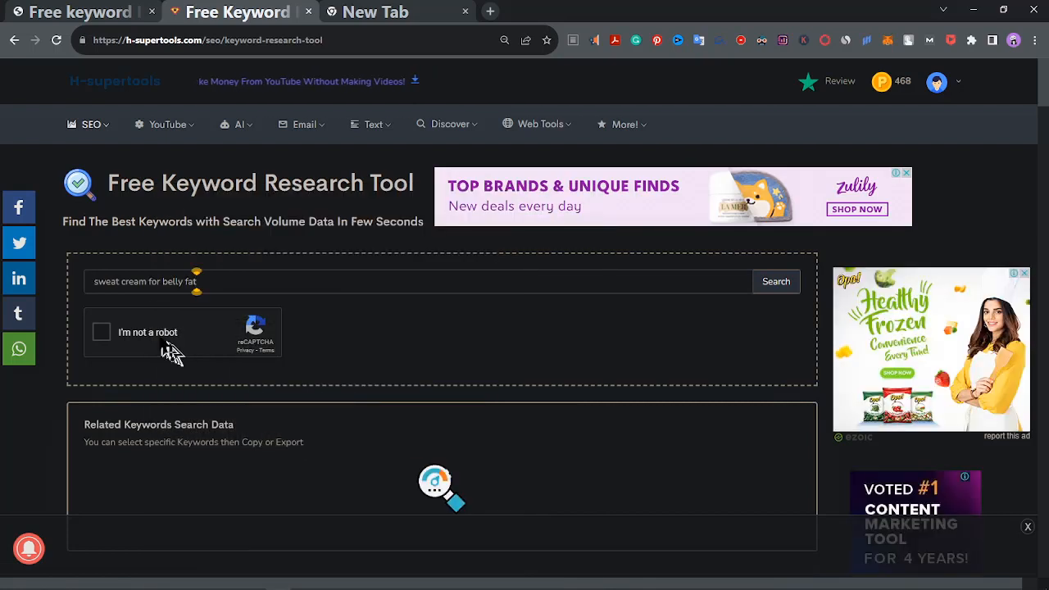
click(101, 331)
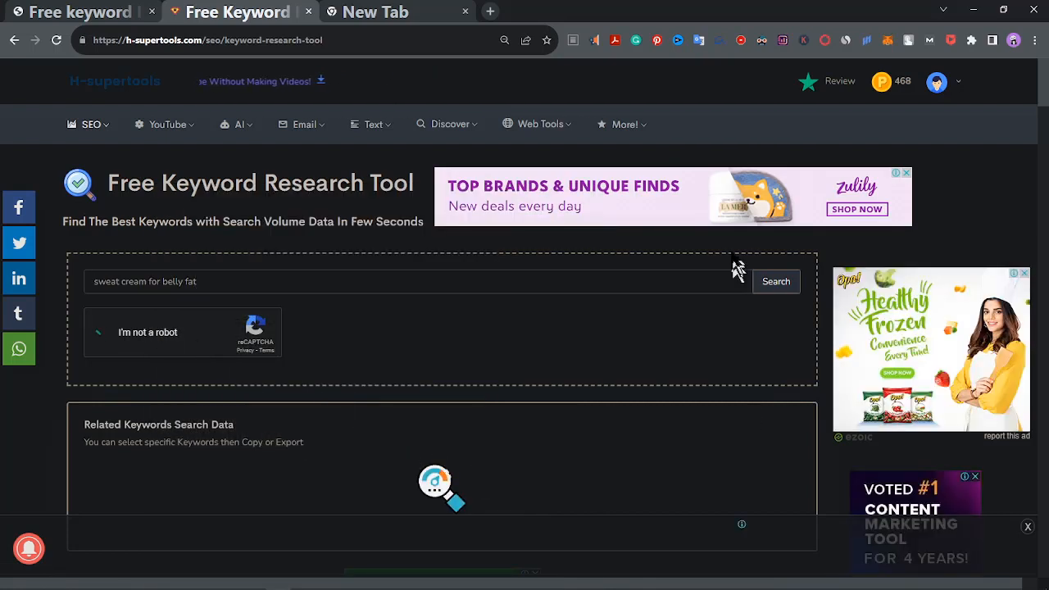
click(772, 289)
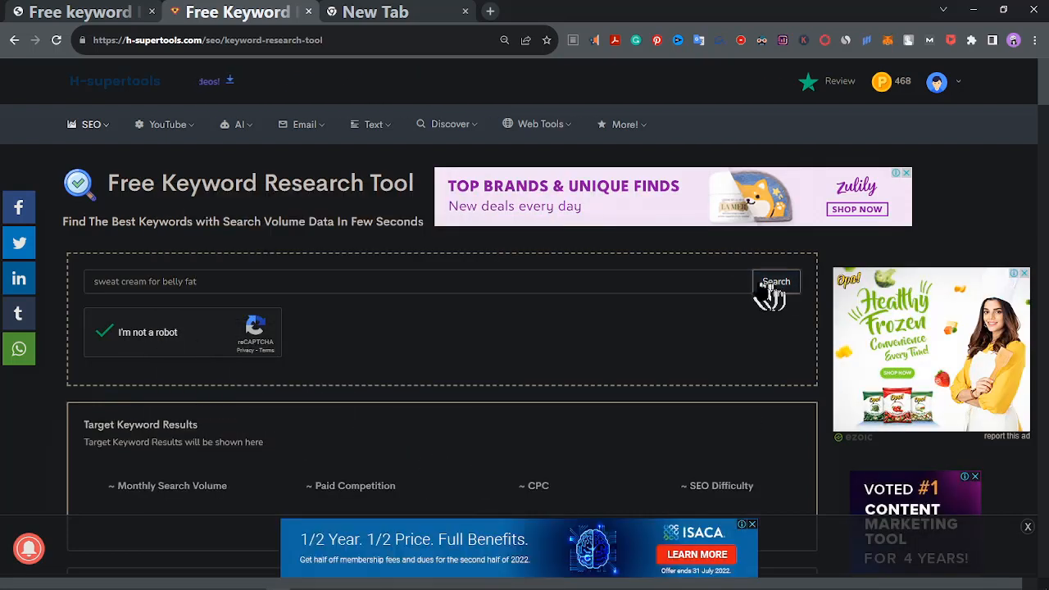
Review the target keyword's search volume, paid competition, CPC and SEO difficulty, and the related keywords data
scroll(340, 453, down, 1)
scroll(350, 445, down, 3)
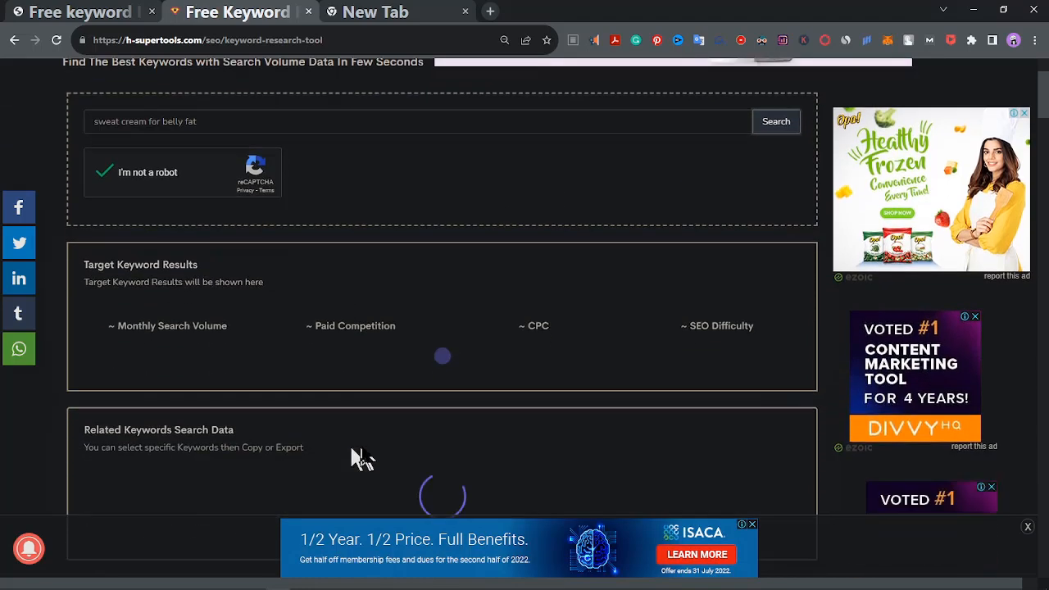
scroll(350, 433, up, 2)
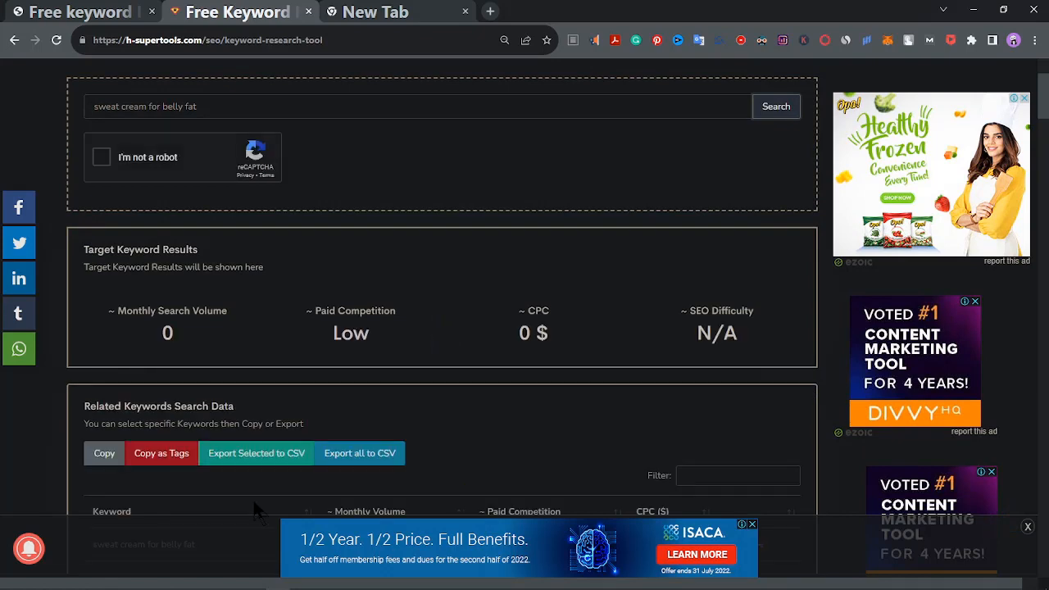
scroll(328, 503, up, 1)
scroll(393, 497, down, 1)
scroll(384, 246, down, 1)
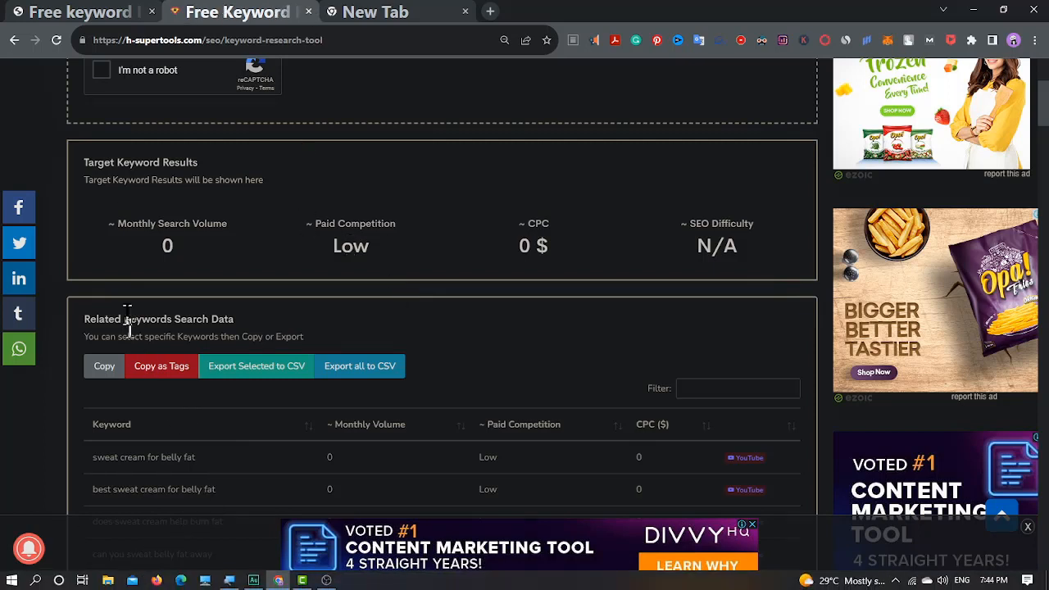
scroll(286, 426, down, 2)
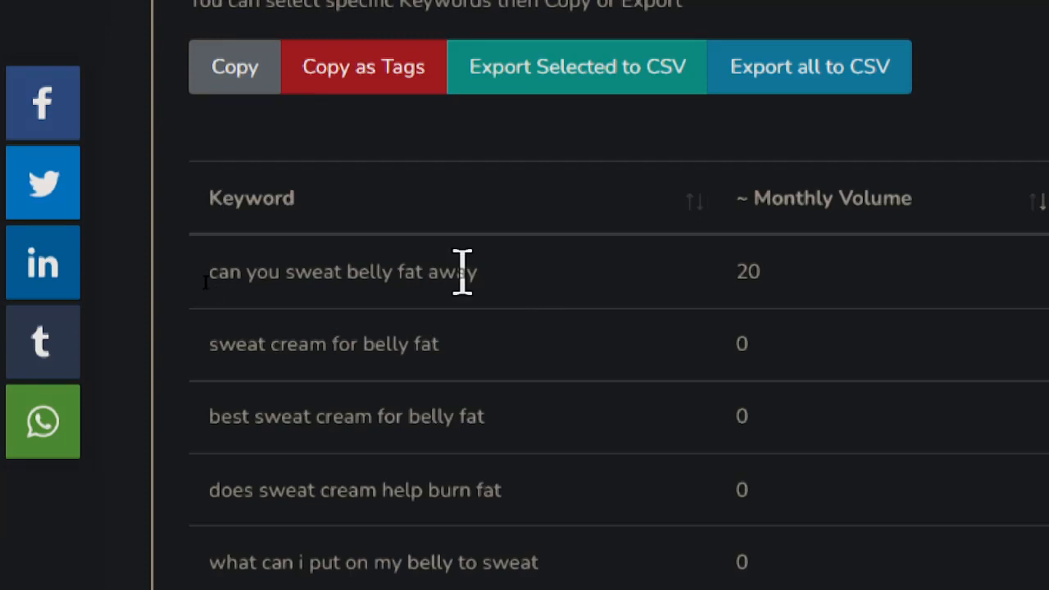
Copy the related keyword "can you sweat belly fat away" from the related keywords table
drag(465, 272, 197, 287)
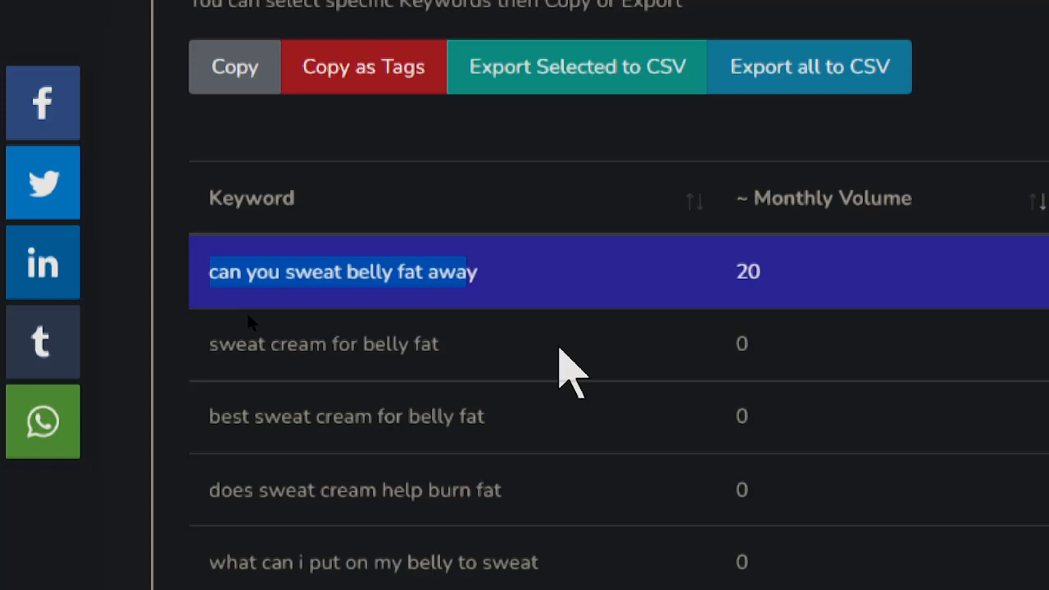
drag(395, 295, 73, 326)
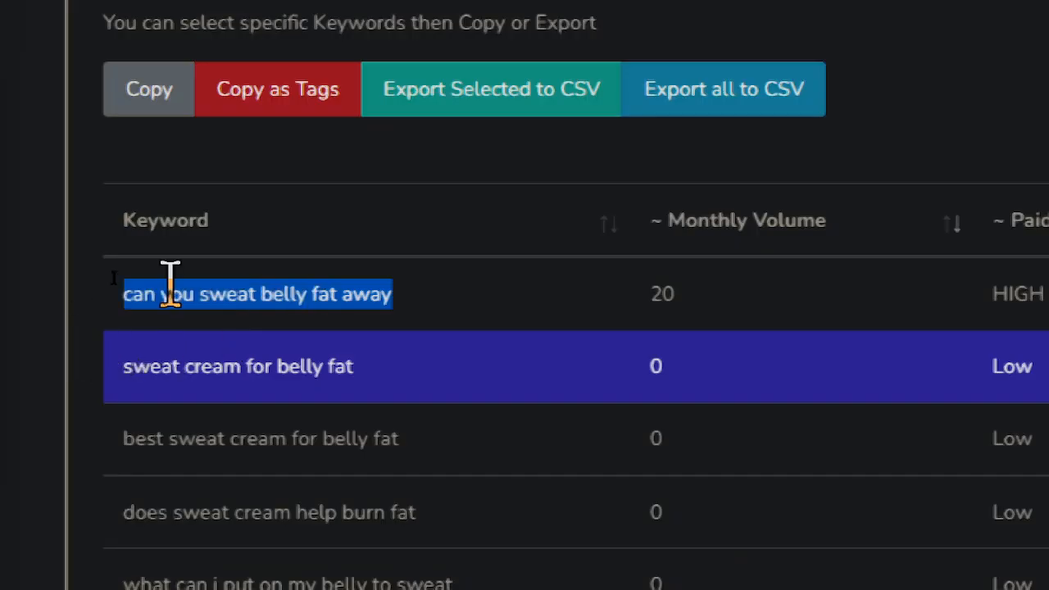
right_click(172, 287)
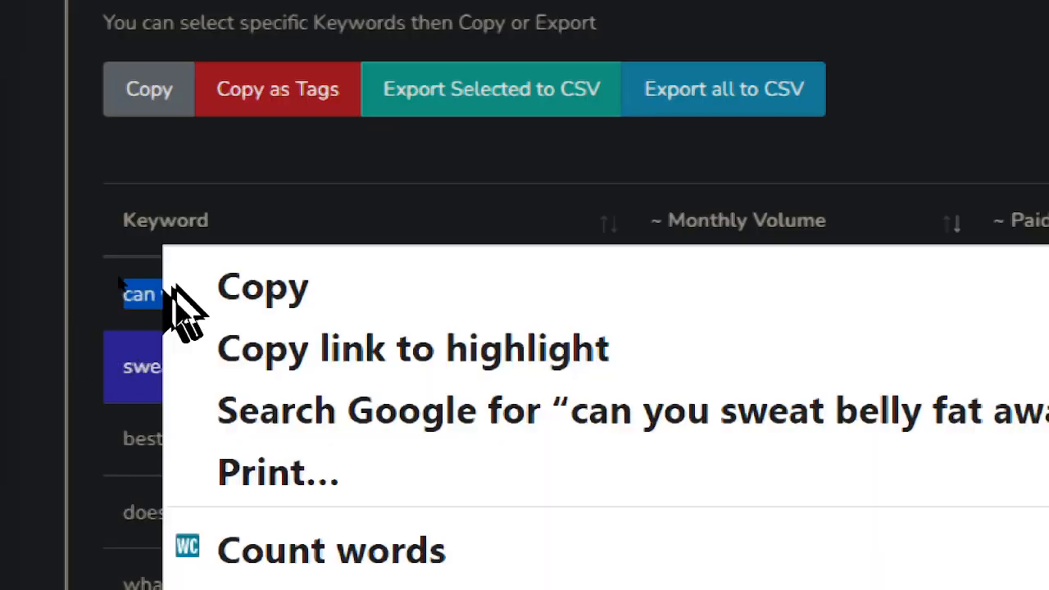
click(264, 283)
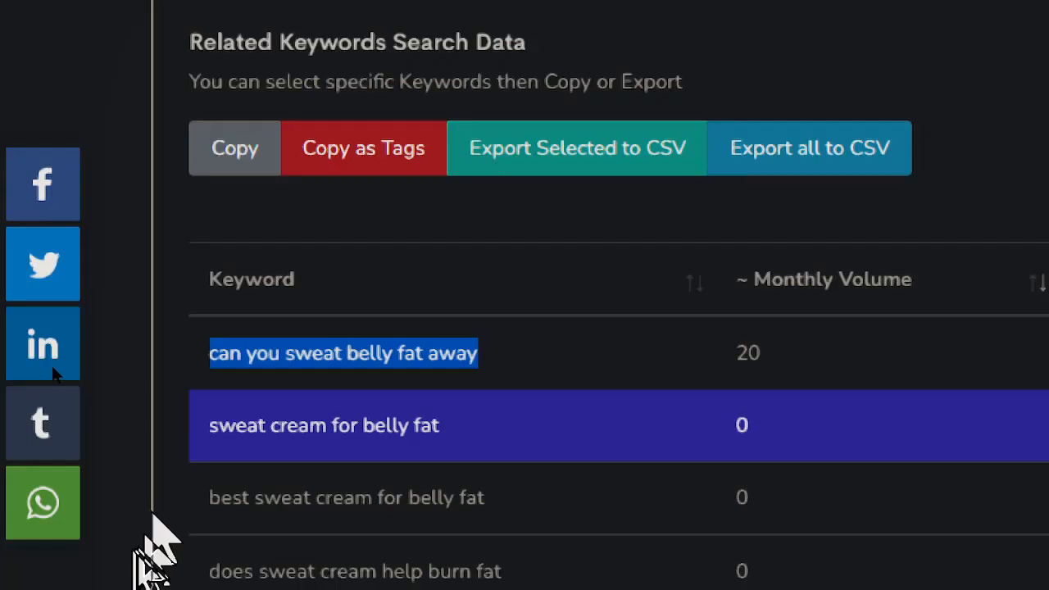
Open the AI Title Generator for YouTube and generate titles for the topic "can you sweat belly fat away"
scroll(117, 555, up, 5)
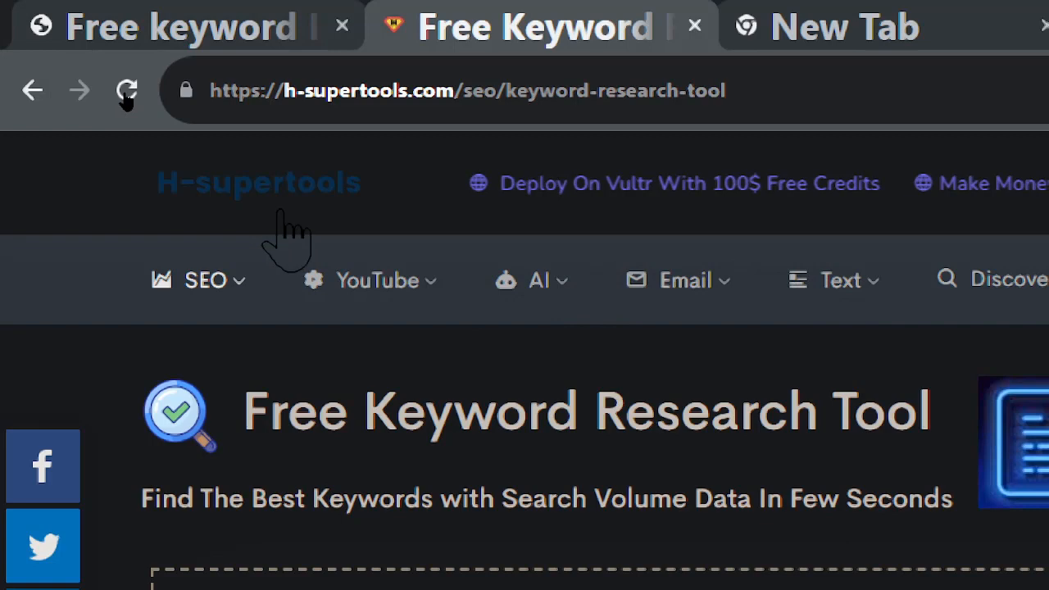
mouse_move(350, 283)
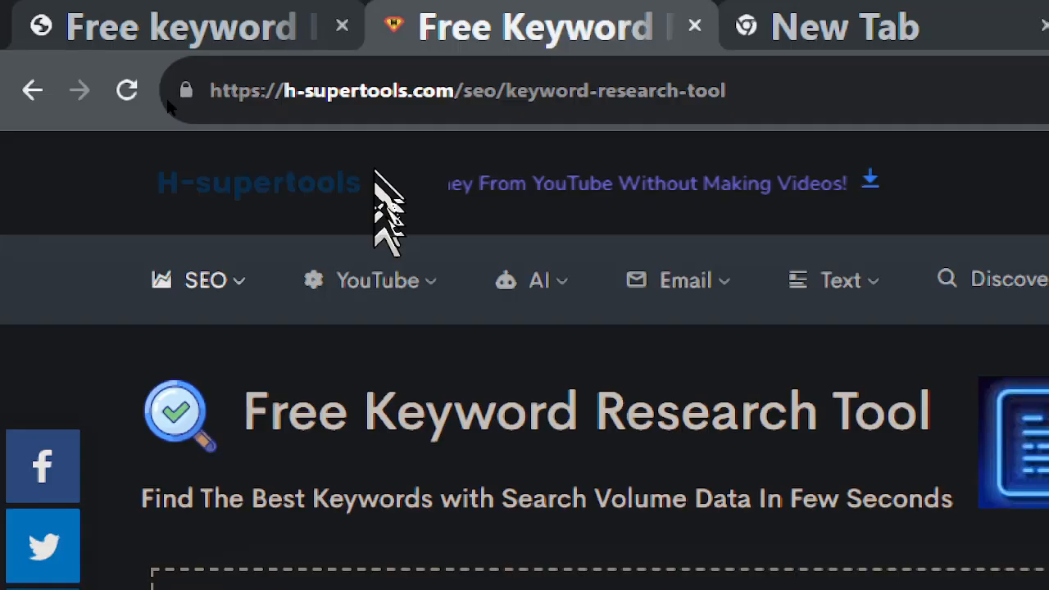
mouse_move(363, 82)
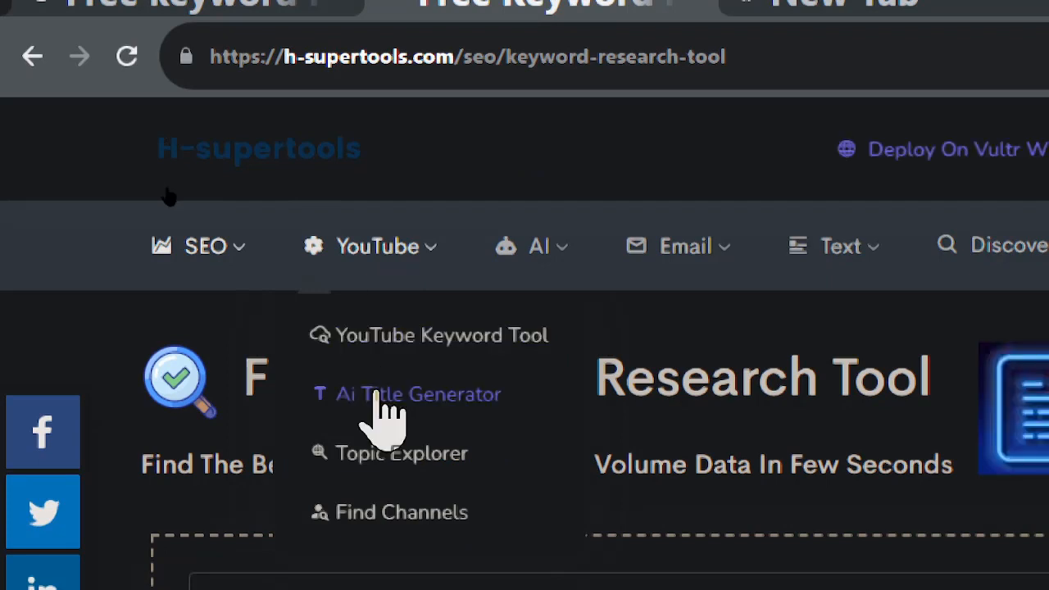
click(381, 395)
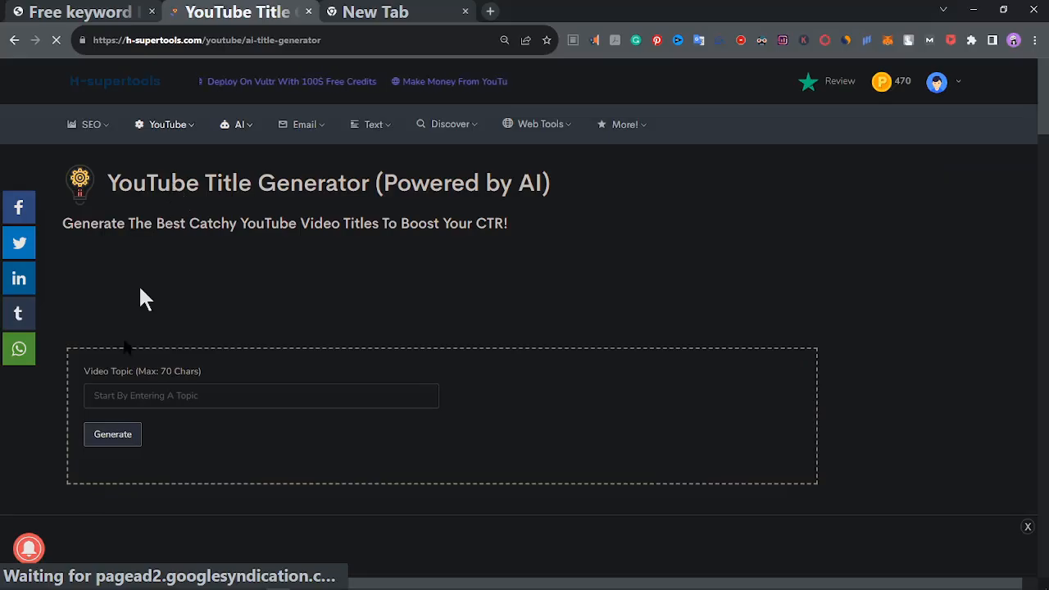
click(172, 400)
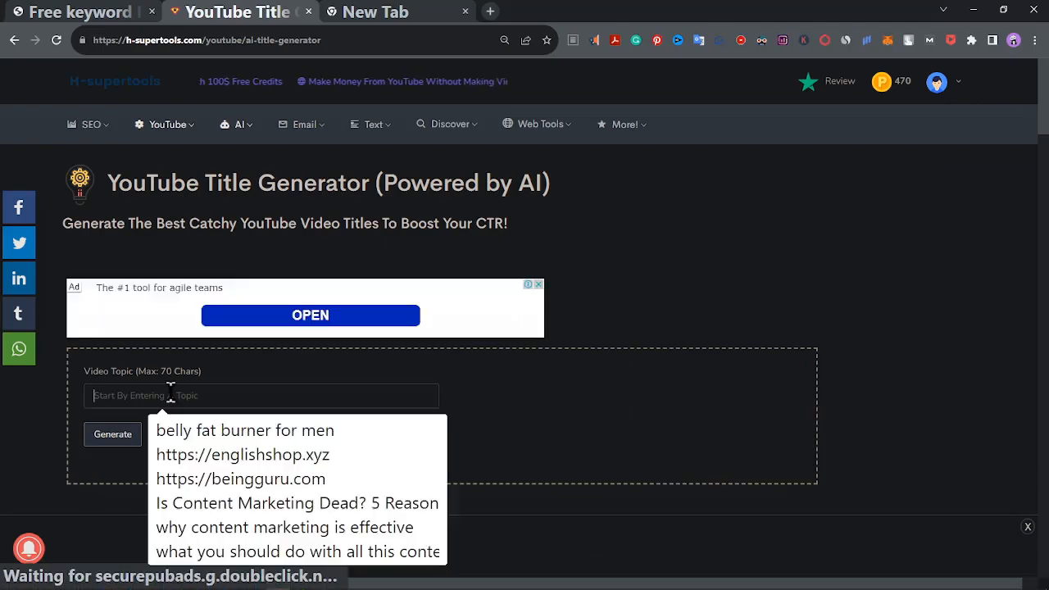
right_click(174, 404)
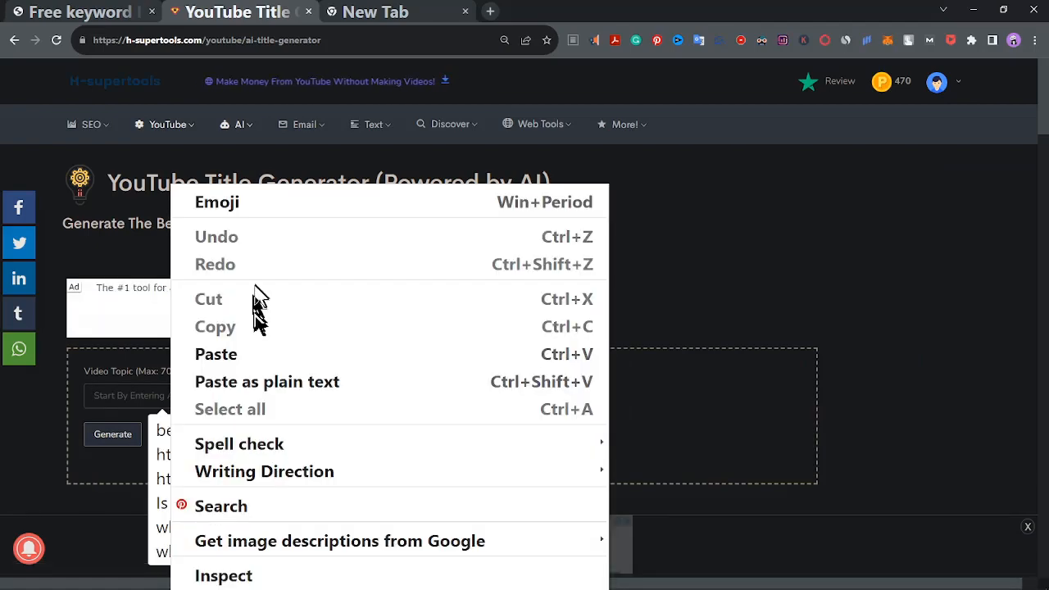
click(257, 347)
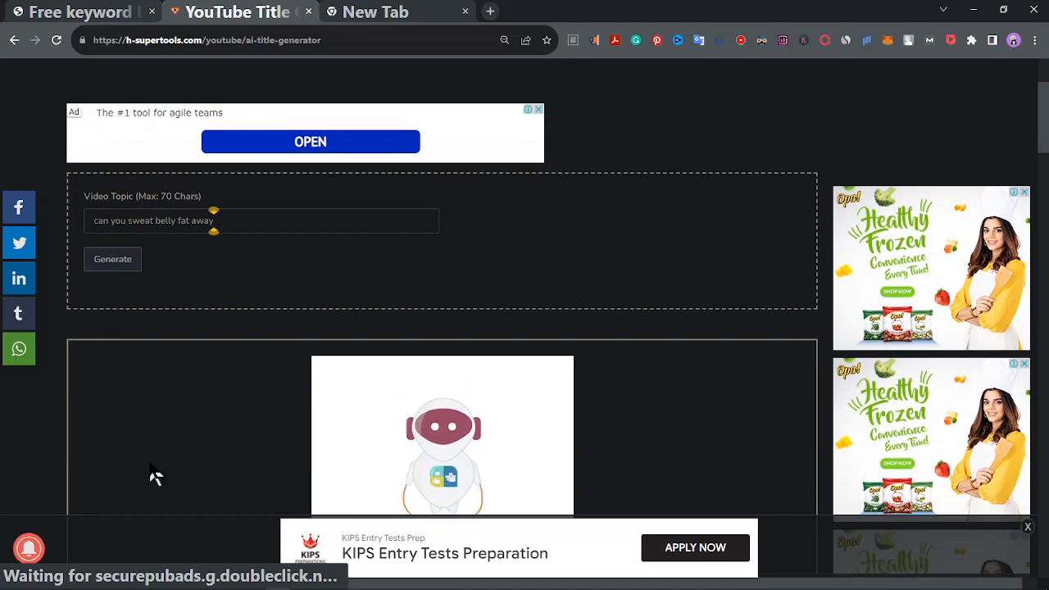
scroll(159, 477, down, 2)
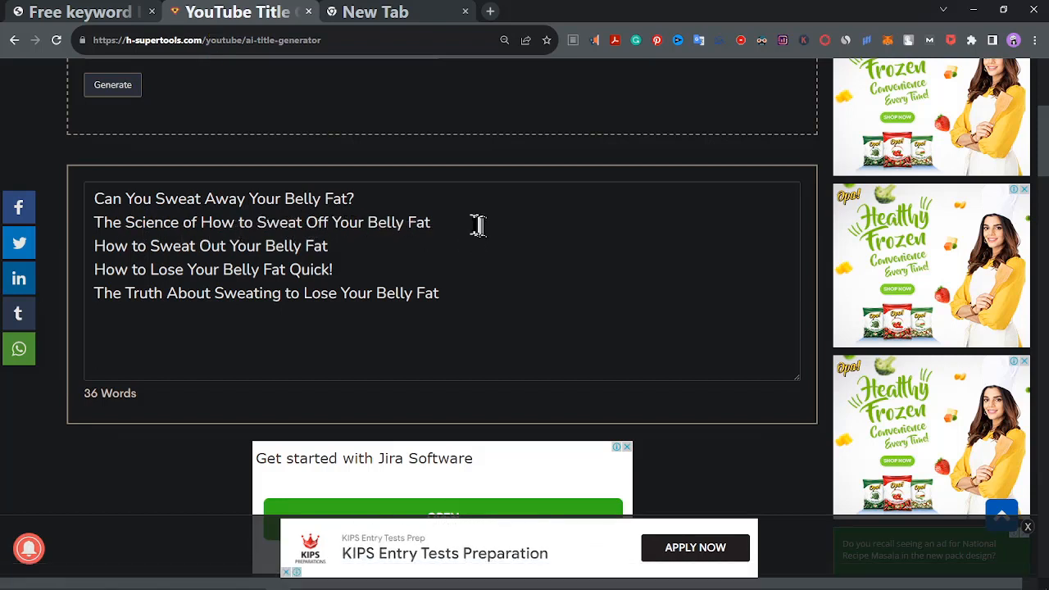
Copy the generated title "The Science of How to Sweat Off Your Belly Fat"
drag(477, 225, 87, 227)
key(ctrl+c)
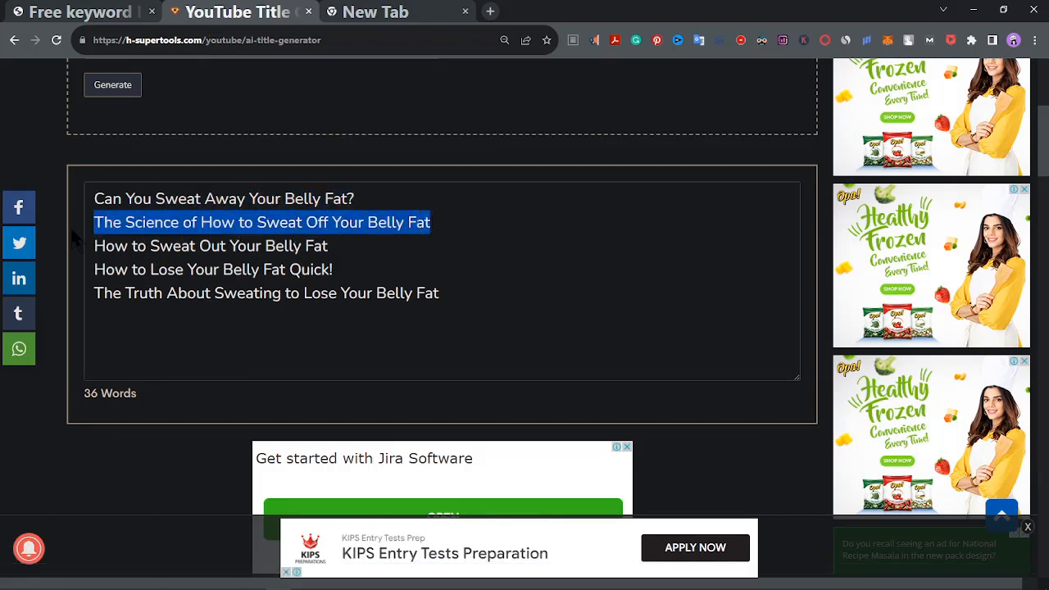
right_click(136, 219)
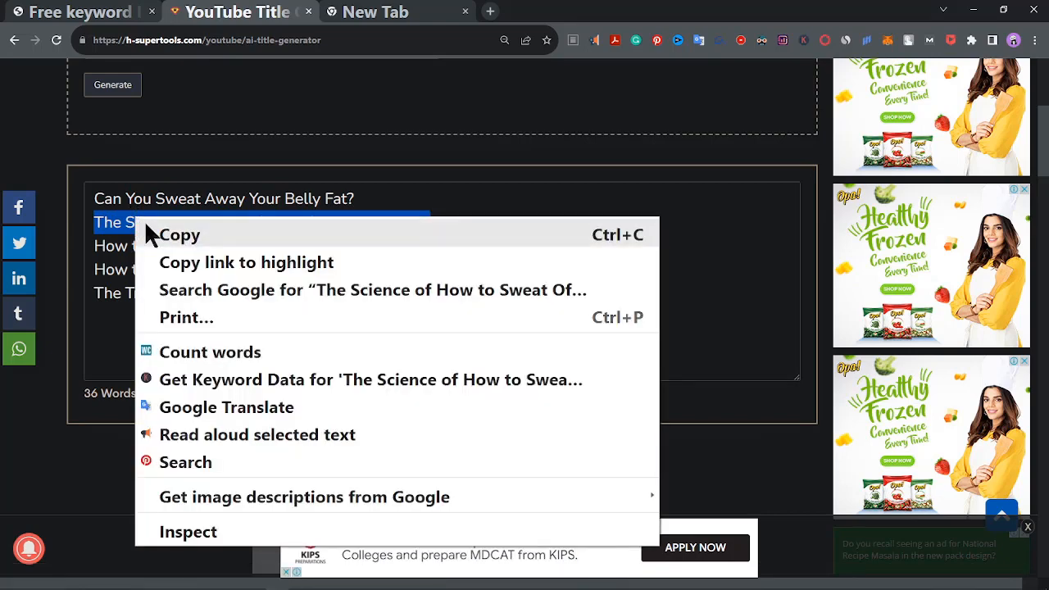
click(161, 236)
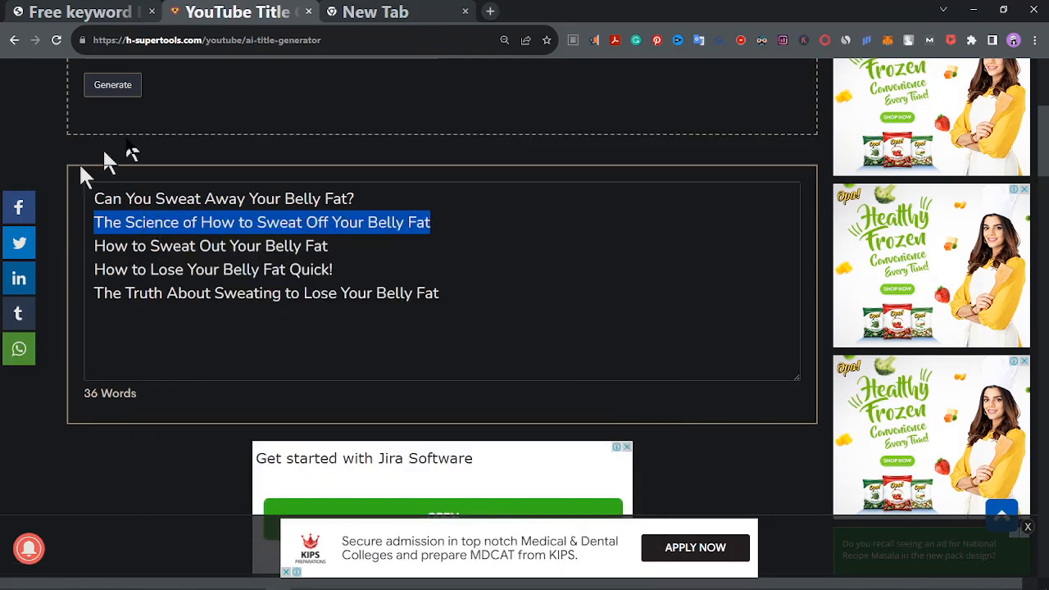
Switch to the WordPress site, create a new post and paste the copied title as its title
click(122, 15)
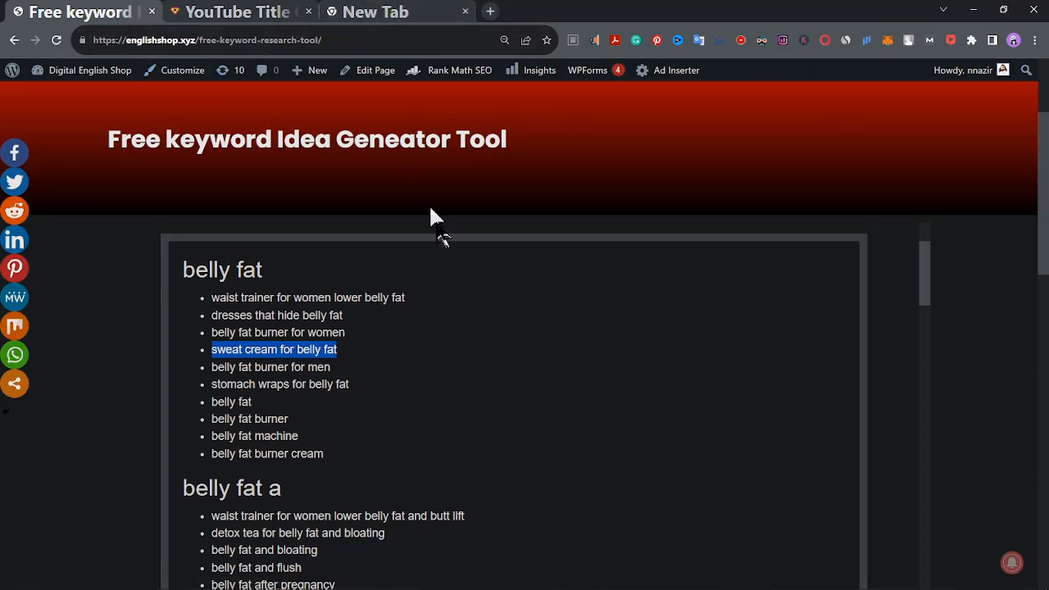
mouse_move(318, 80)
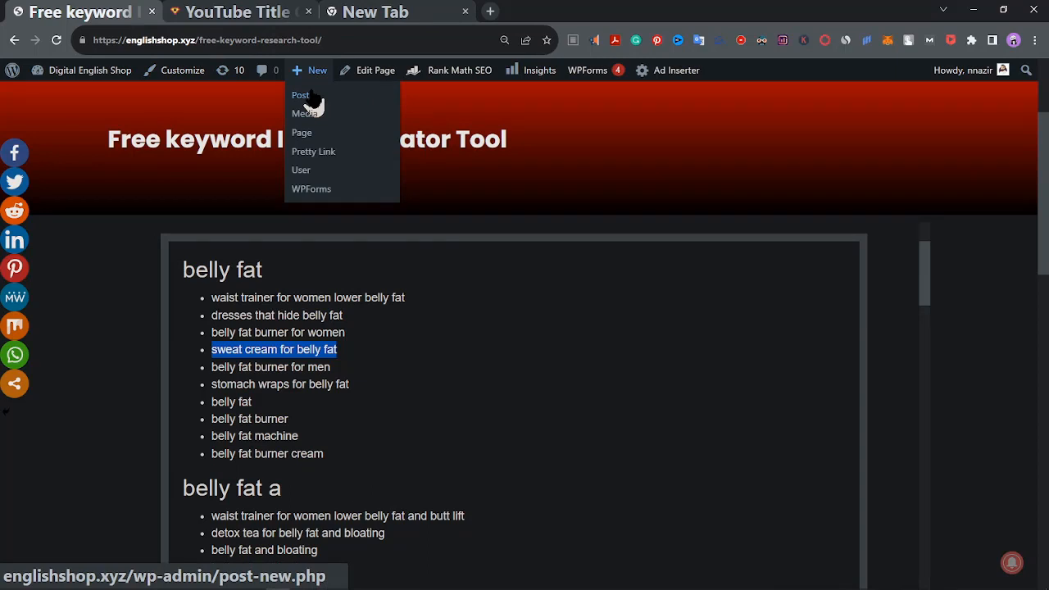
click(316, 96)
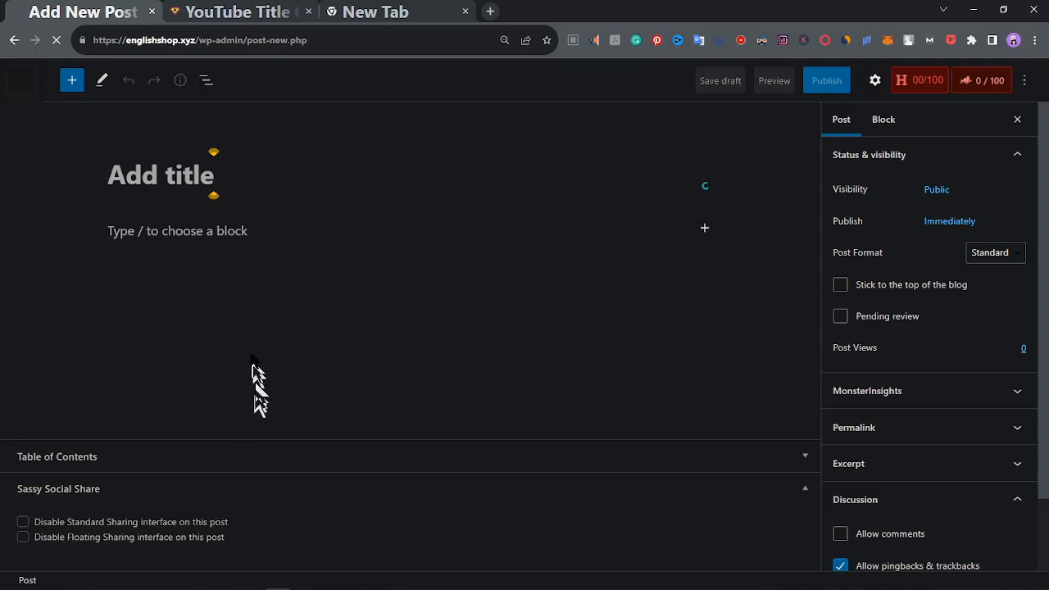
right_click(178, 174)
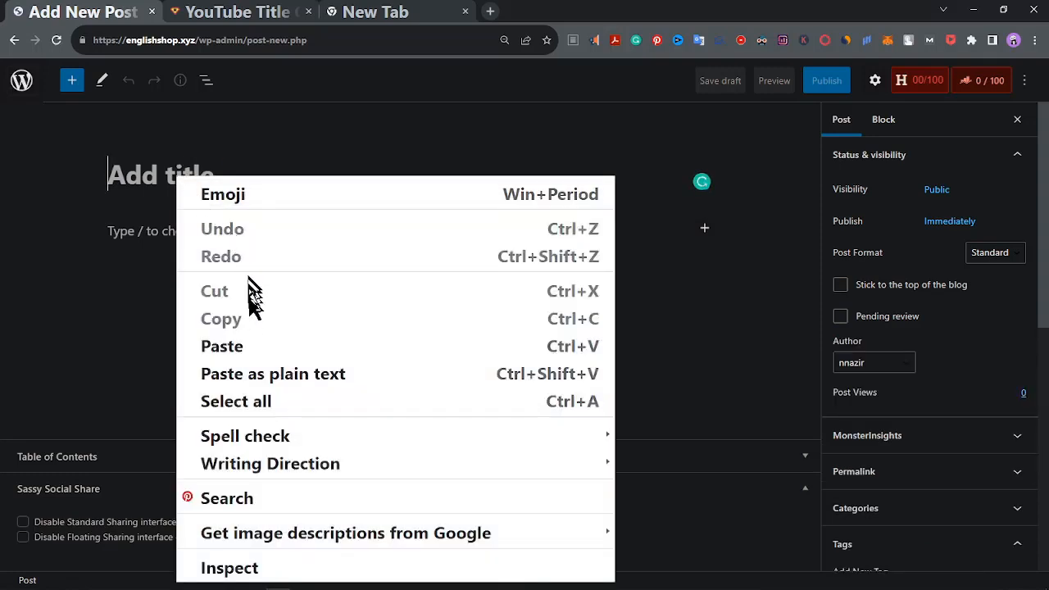
click(265, 345)
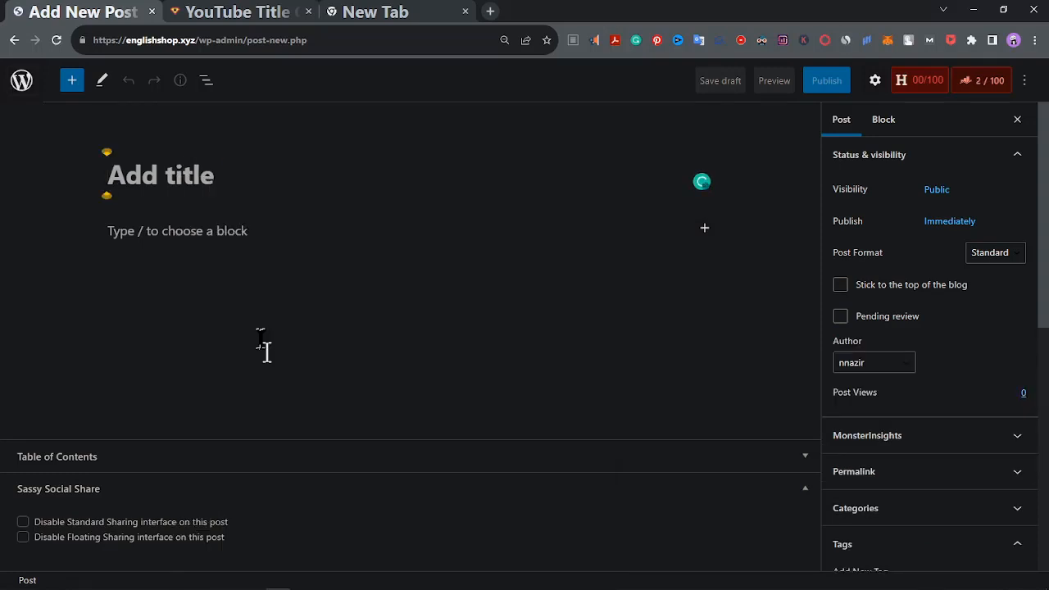
click(202, 239)
Switch back to H-supertools and open the AI Article Outline Generator
click(225, 15)
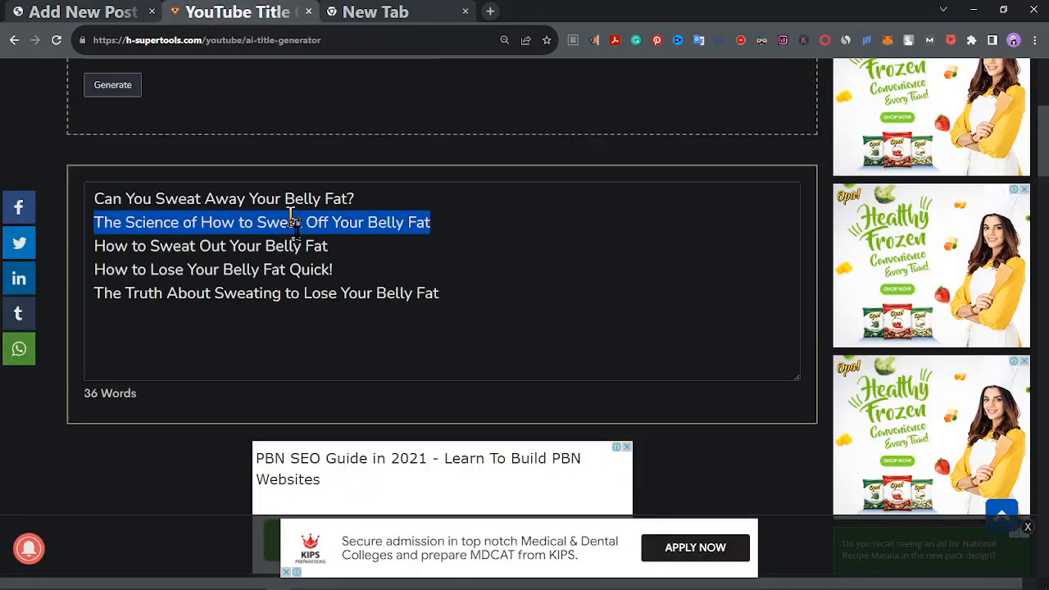
scroll(230, 328, up, 4)
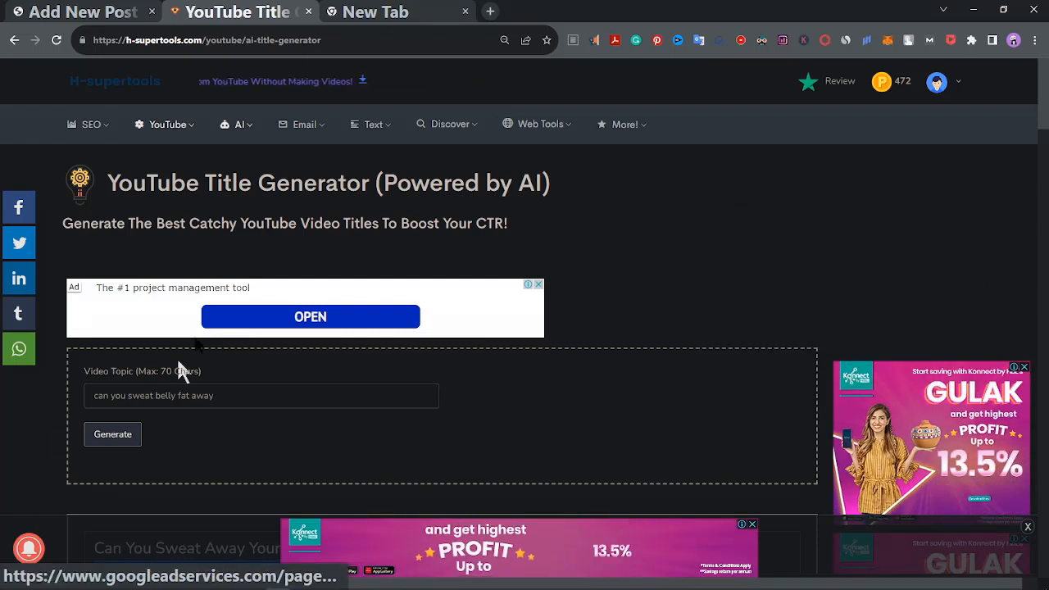
mouse_move(174, 131)
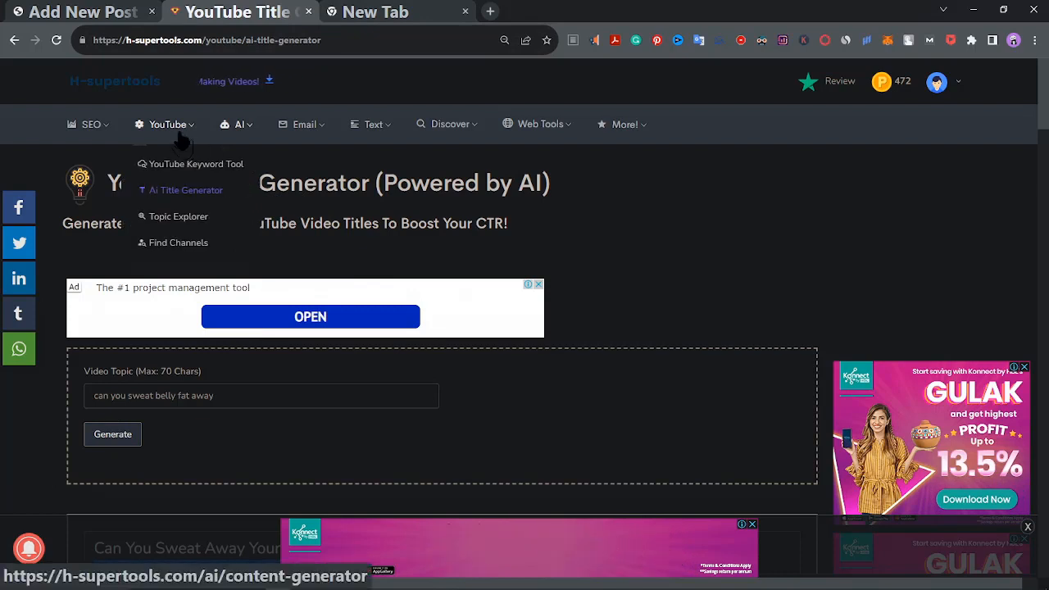
mouse_move(227, 141)
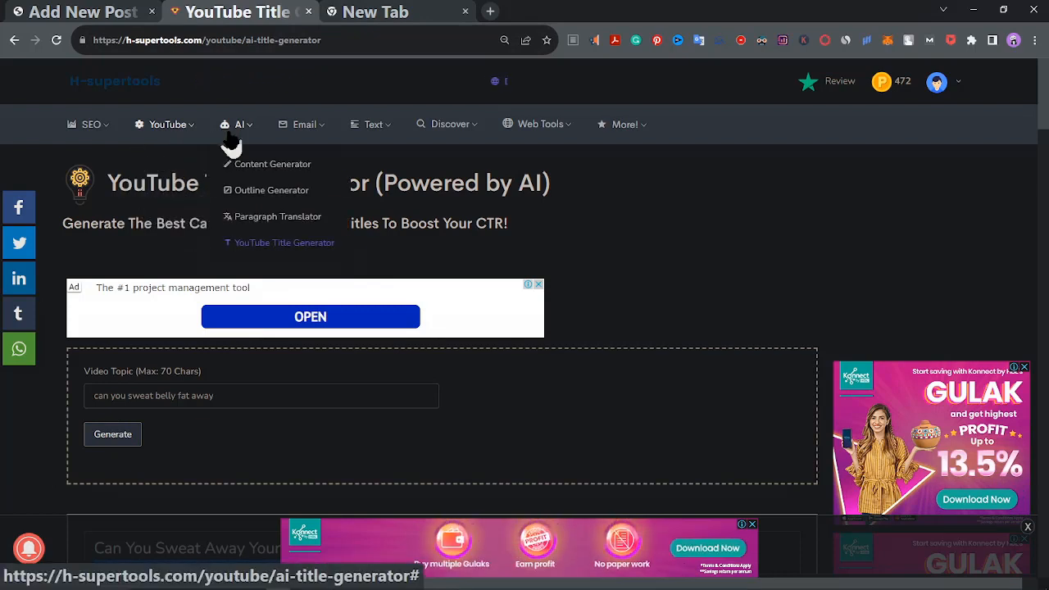
click(255, 198)
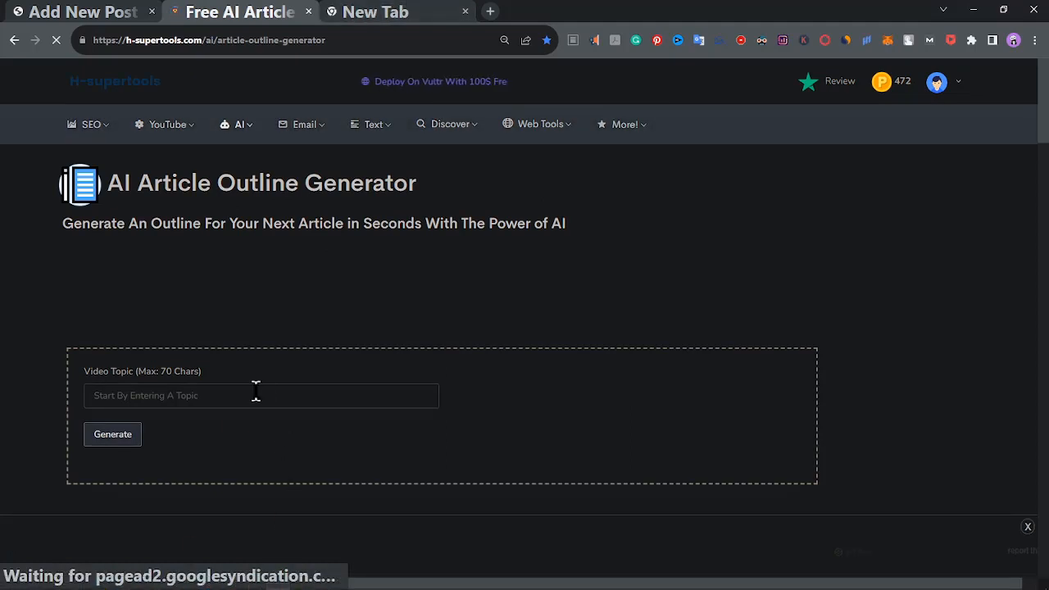
Paste "The Science of How to Sweat Off Your Belly Fat" as the topic and generate an article outline
click(255, 394)
right_click(257, 399)
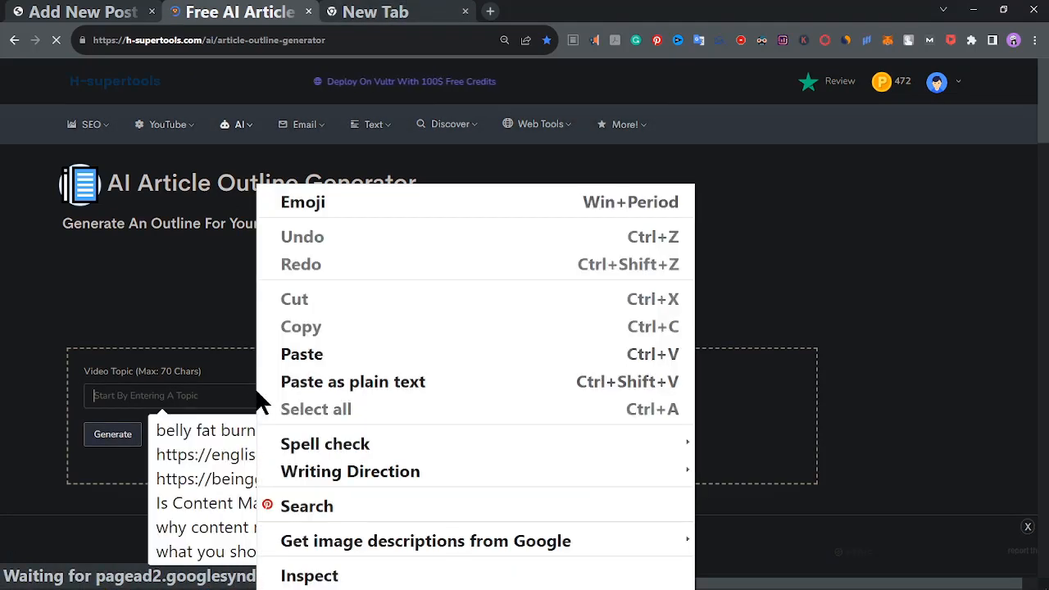
click(326, 354)
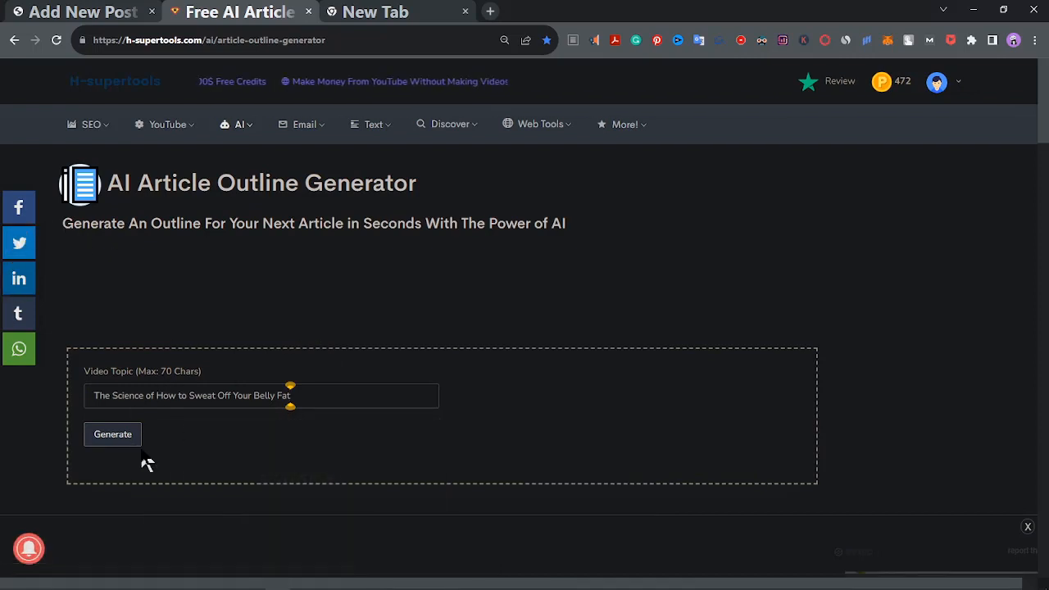
scroll(154, 479, down, 1)
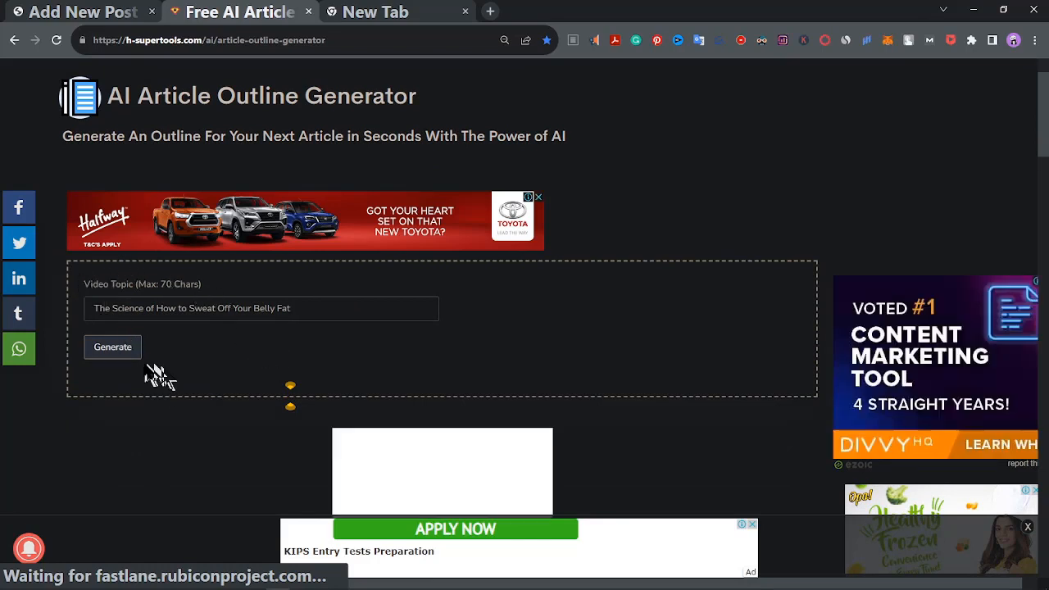
click(121, 351)
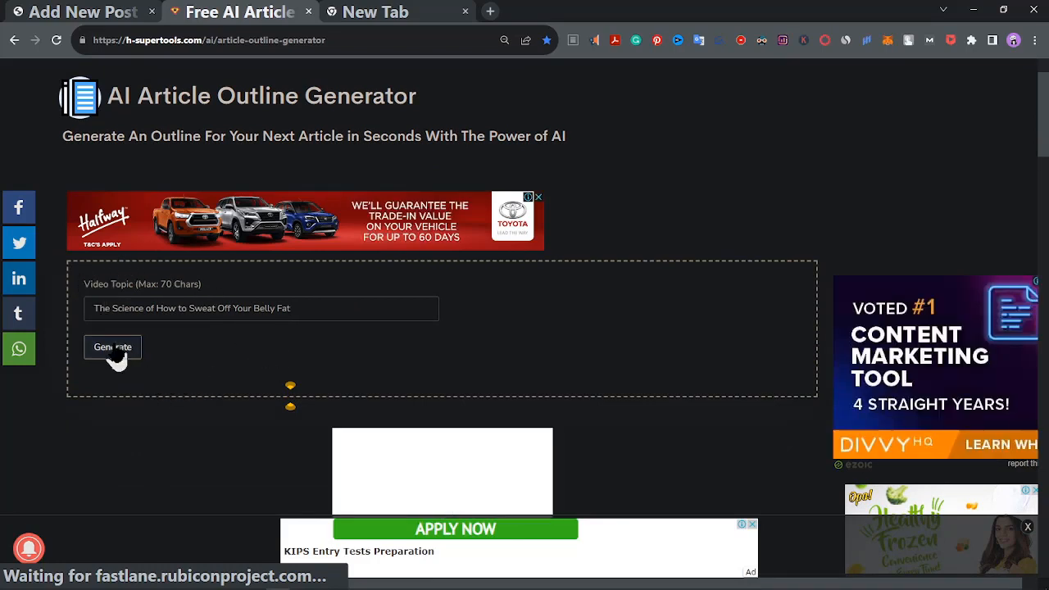
scroll(233, 483, down, 2)
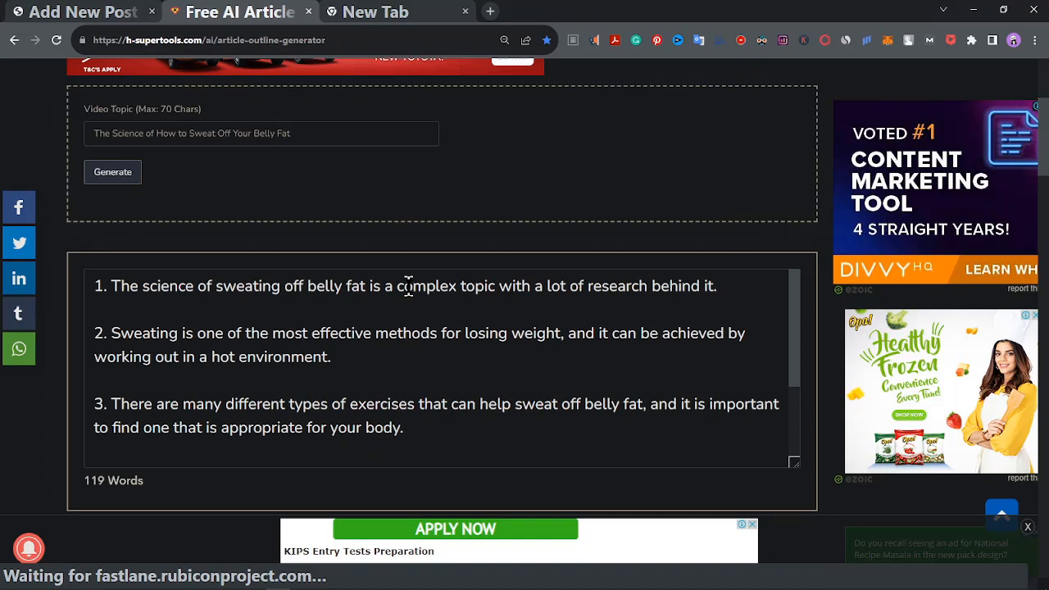
Select and copy the entire generated article outline
scroll(549, 352, down, 3)
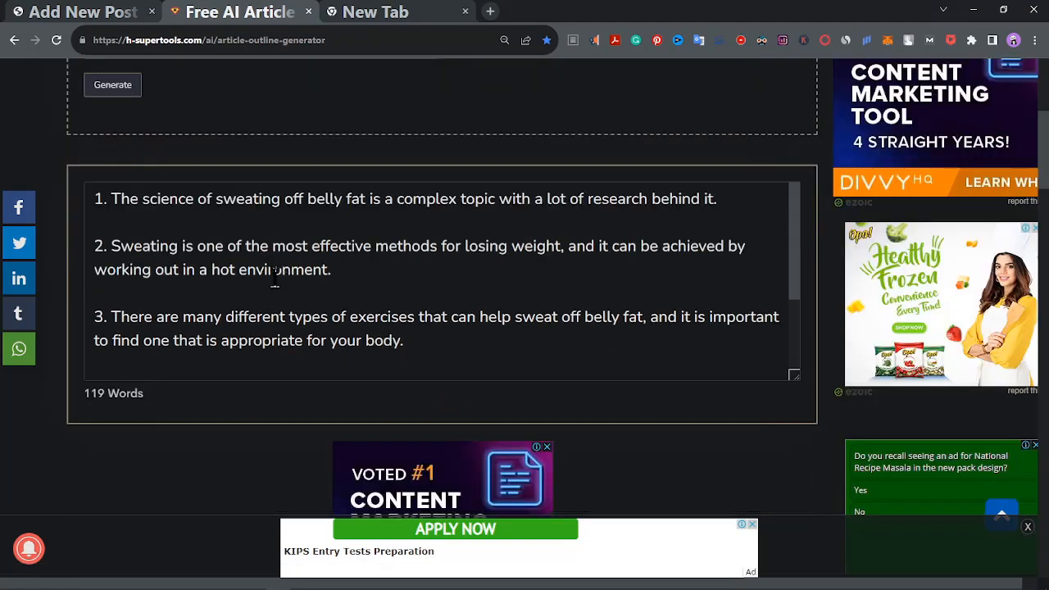
drag(282, 269, 292, 250)
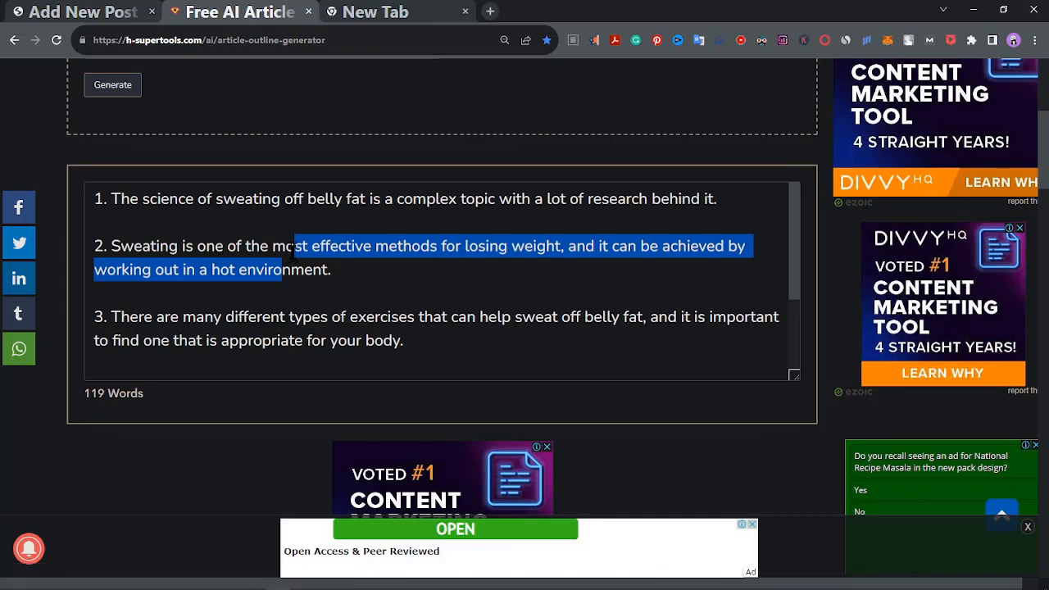
key(ctrl+a)
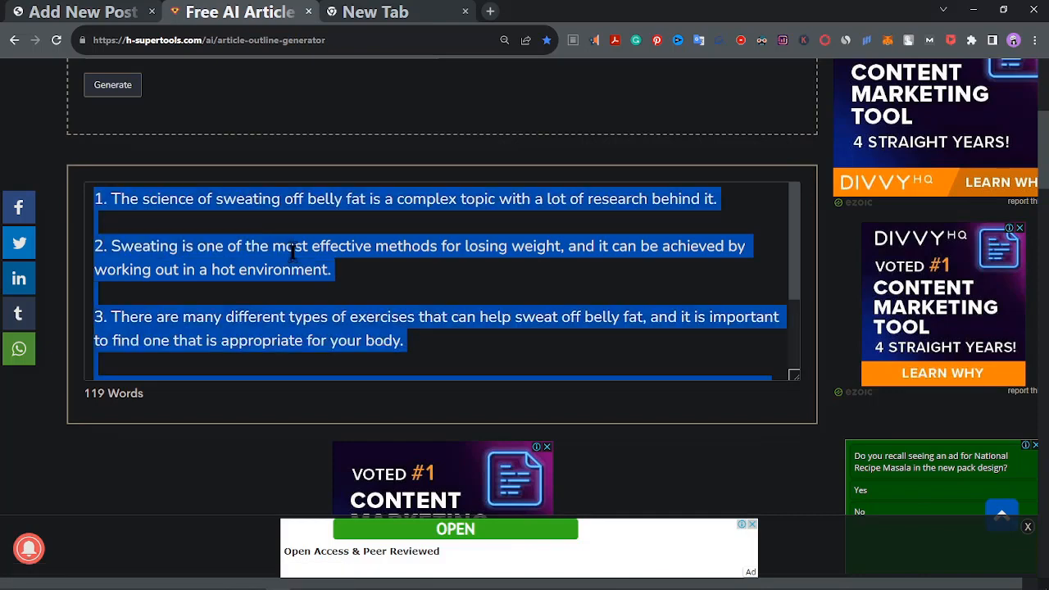
Switch to the WordPress post, paste the outline into its body and transform the list into paragraphs
click(91, 11)
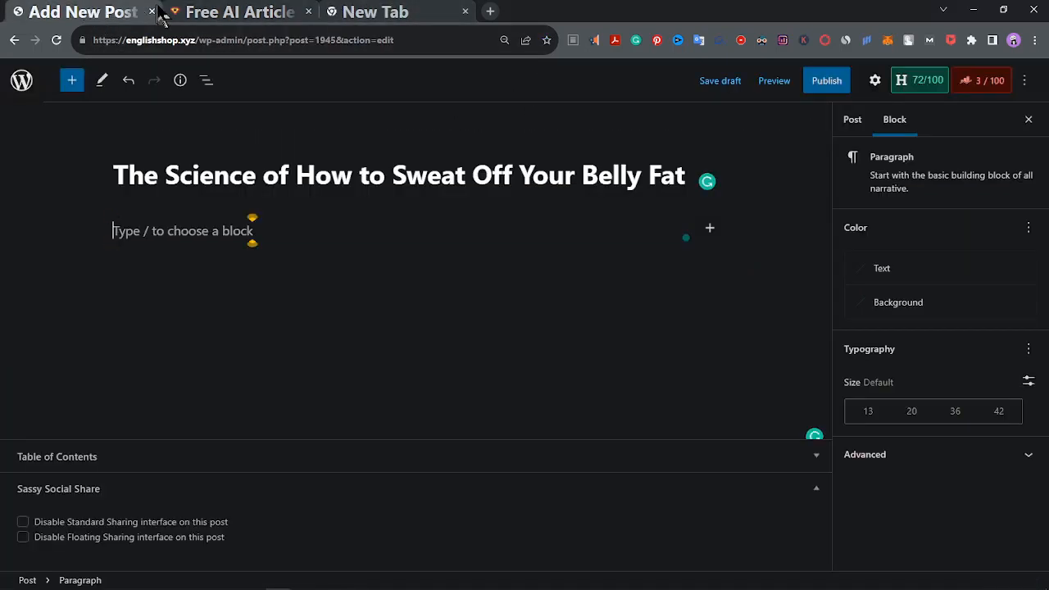
right_click(185, 233)
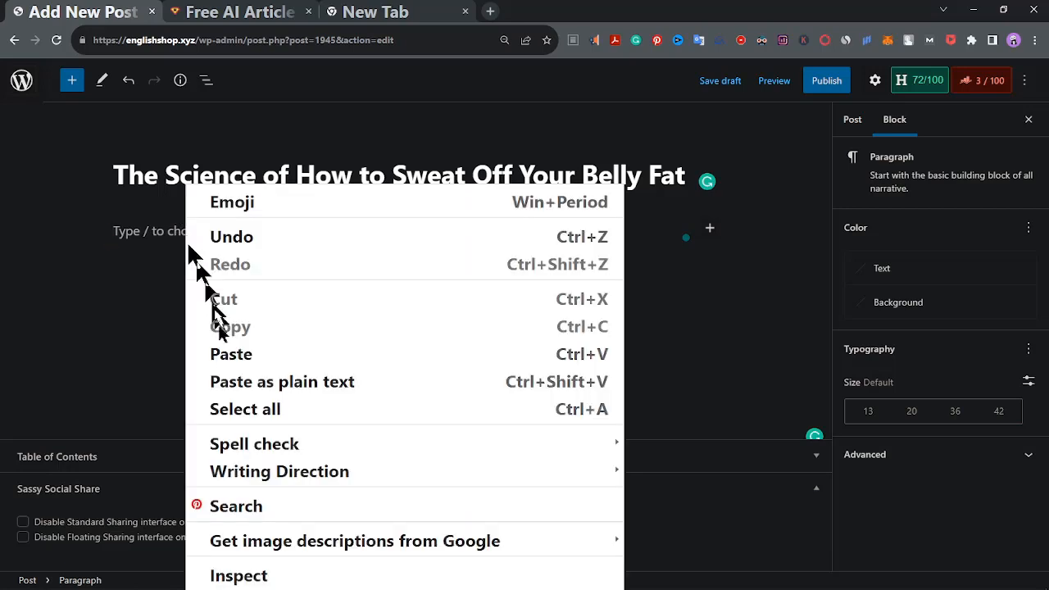
click(236, 385)
click(125, 192)
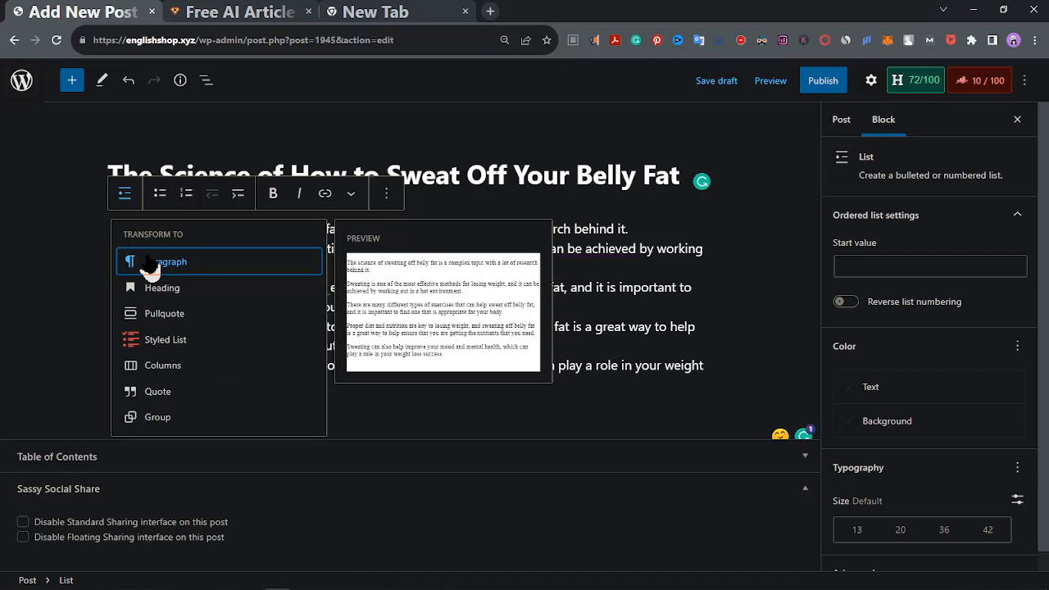
click(151, 263)
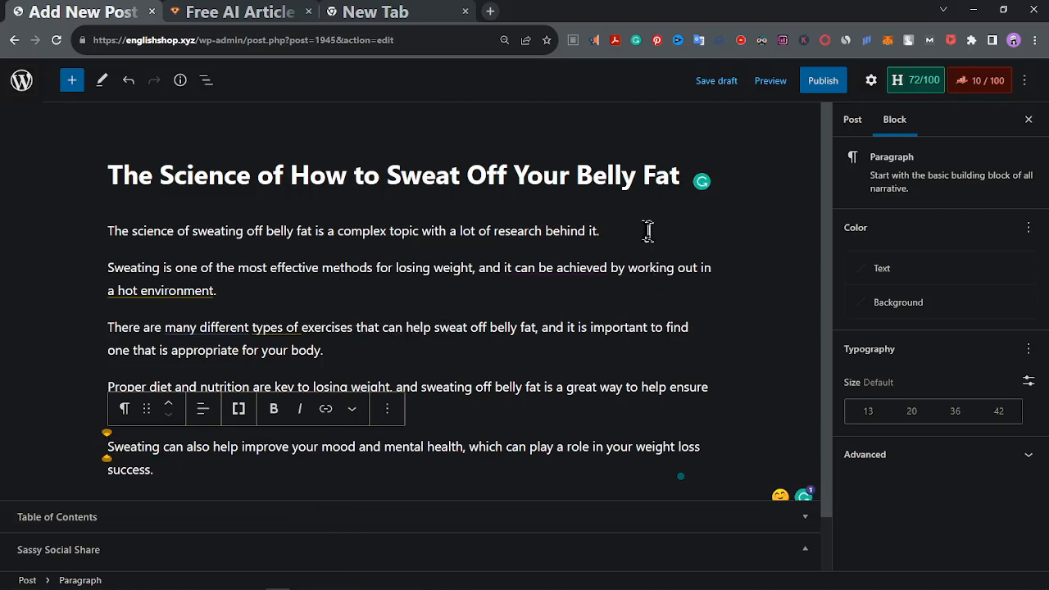
Insert a paragraph break after the first letter of the outline's first paragraph and copy the full post title
click(111, 235)
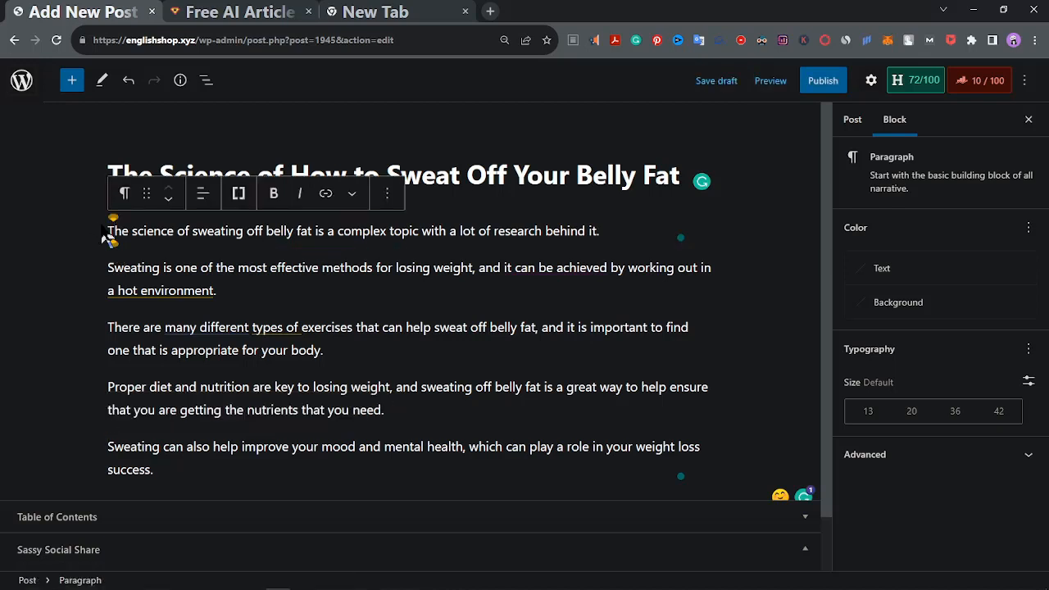
key(Delete)
click(648, 146)
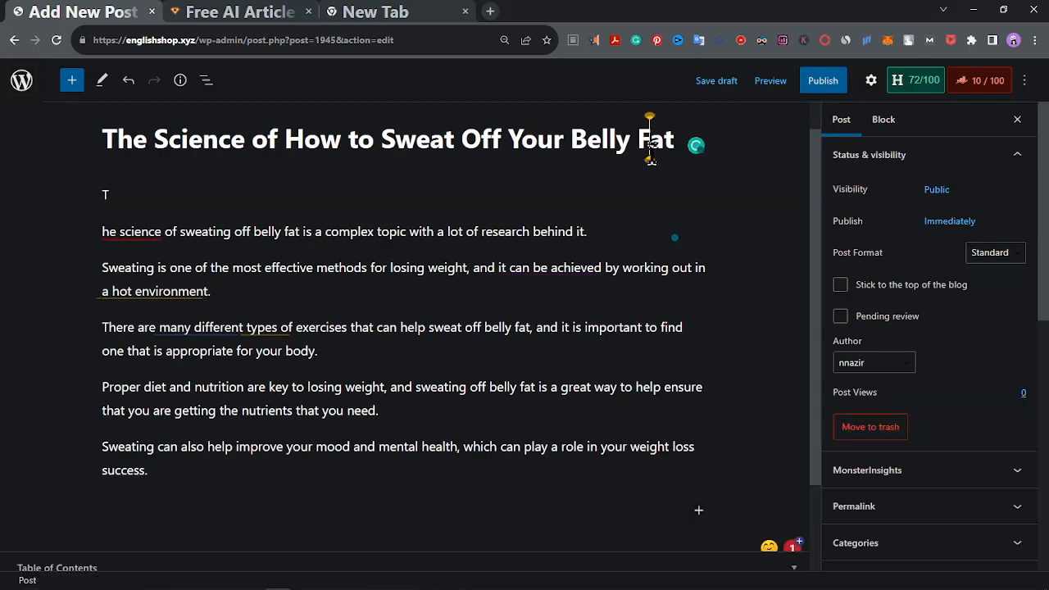
right_click(648, 154)
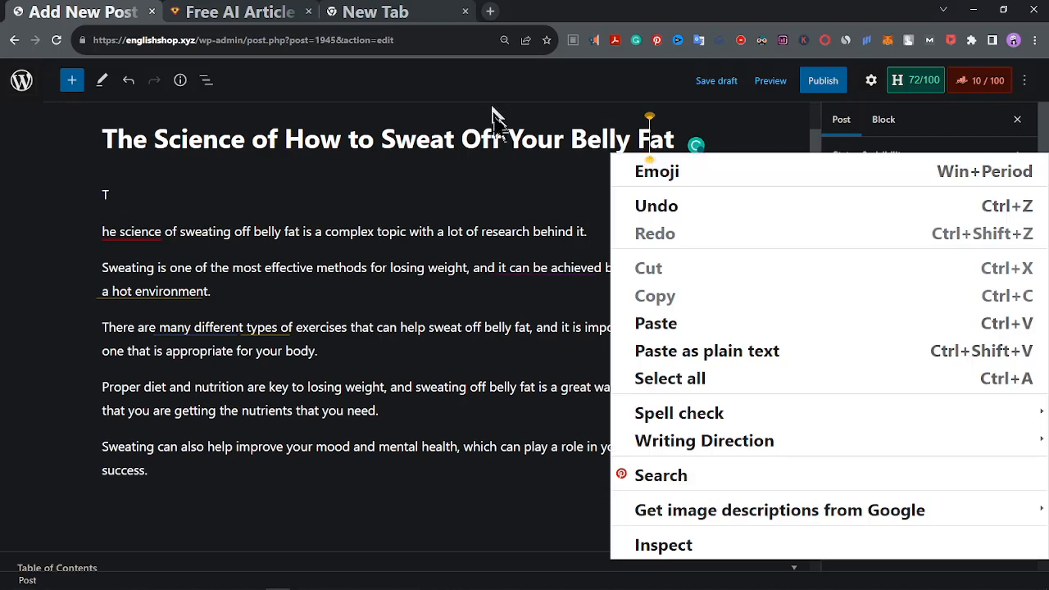
click(491, 147)
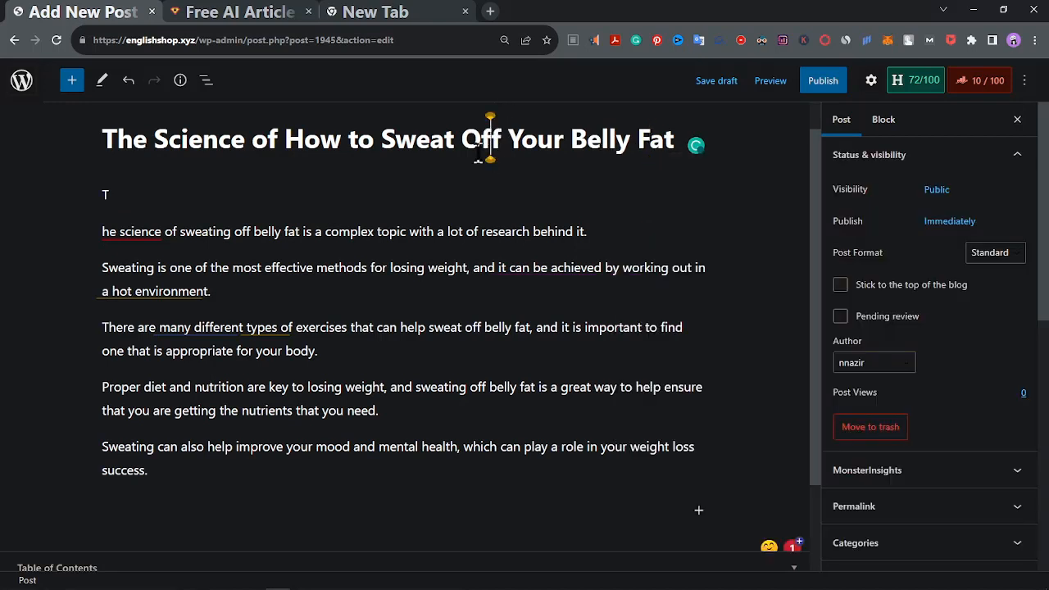
key(ctrl+a)
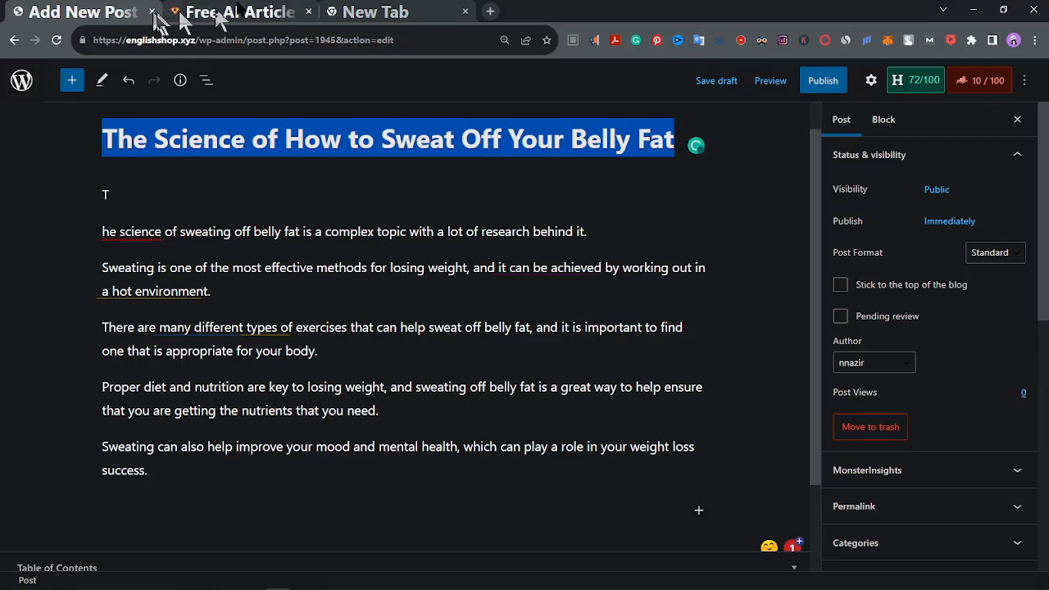
Switch back to H-supertools and open the AI Content Generator
click(275, 10)
scroll(168, 174, up, 5)
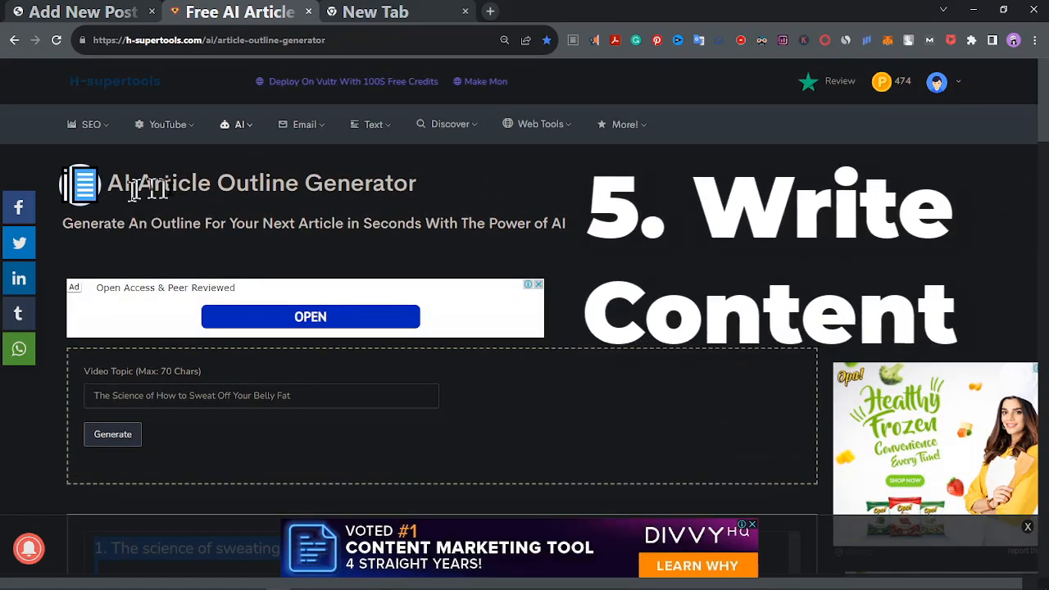
mouse_move(245, 146)
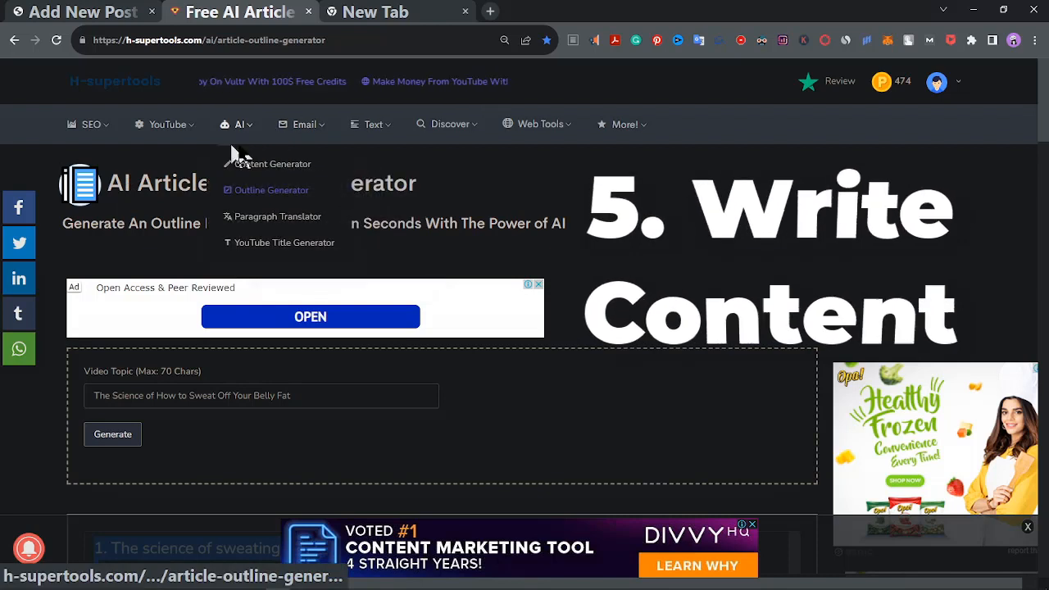
click(234, 165)
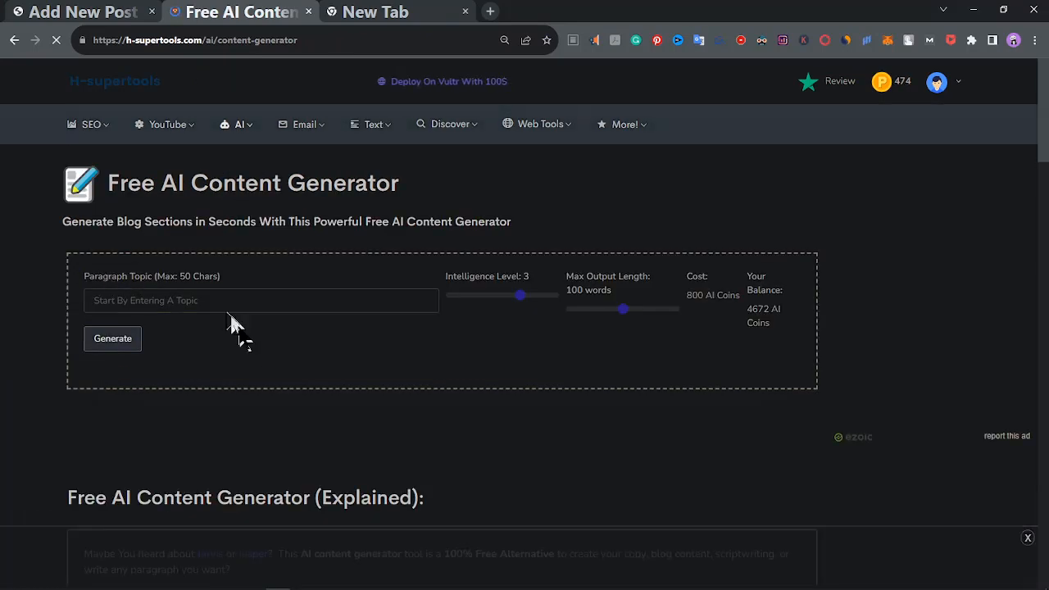
Paste "The Science of How to Sweat Off Your Belly Fat" as the paragraph topic and generate the content
click(202, 302)
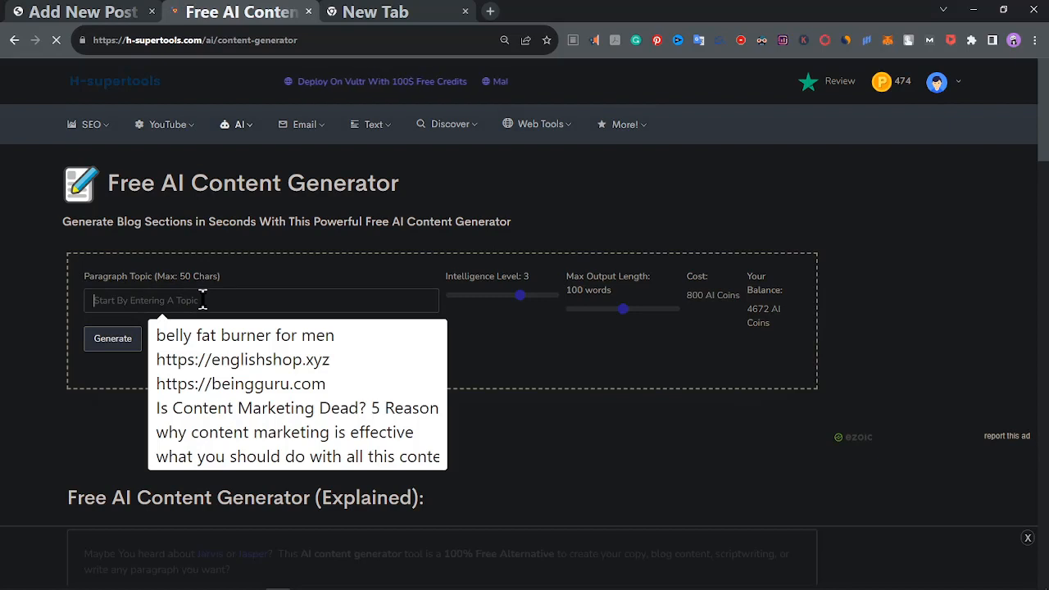
right_click(129, 306)
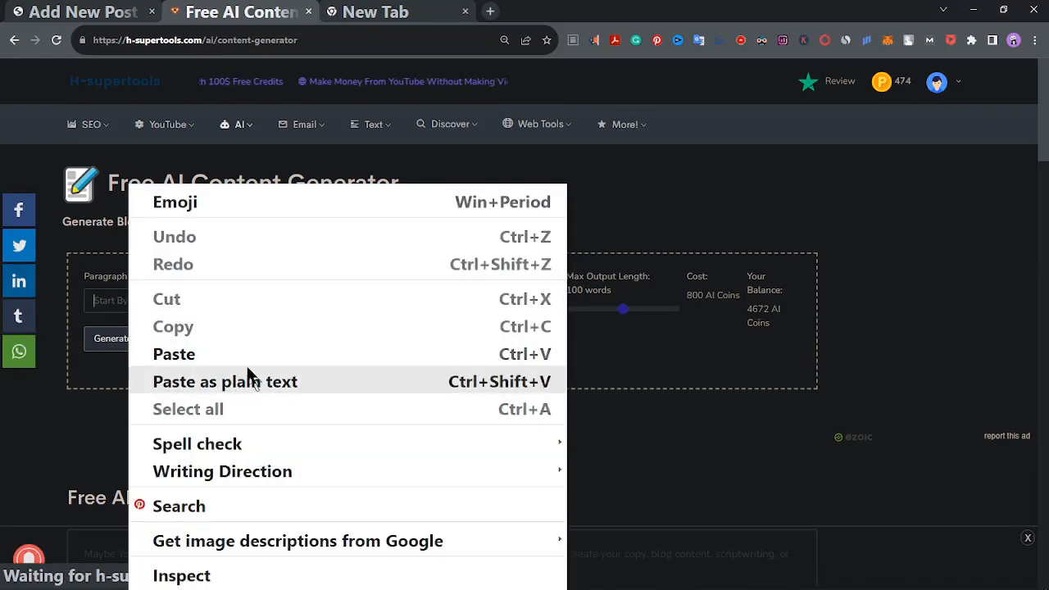
click(224, 358)
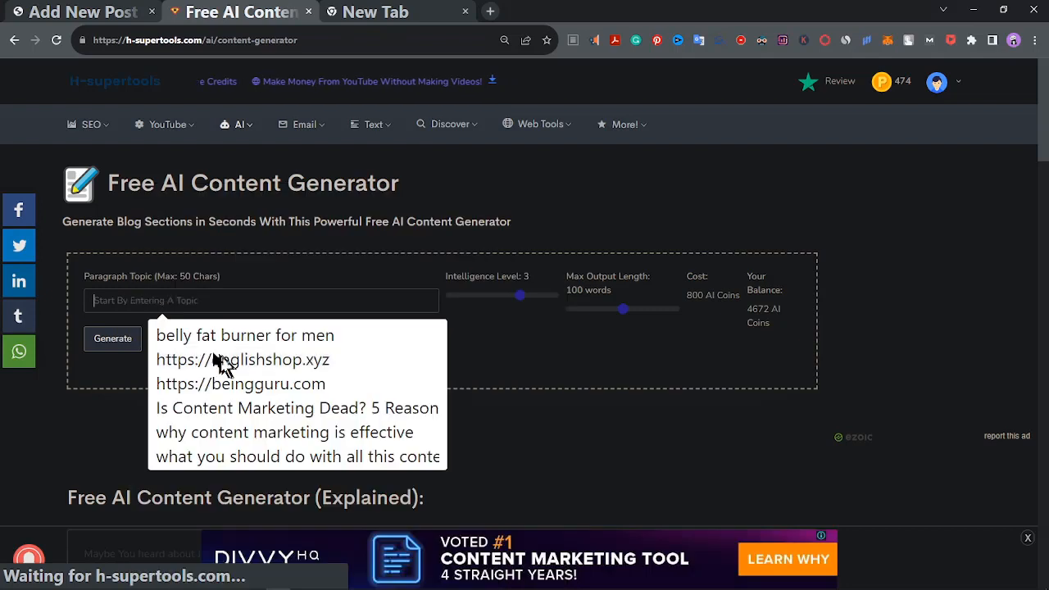
click(113, 340)
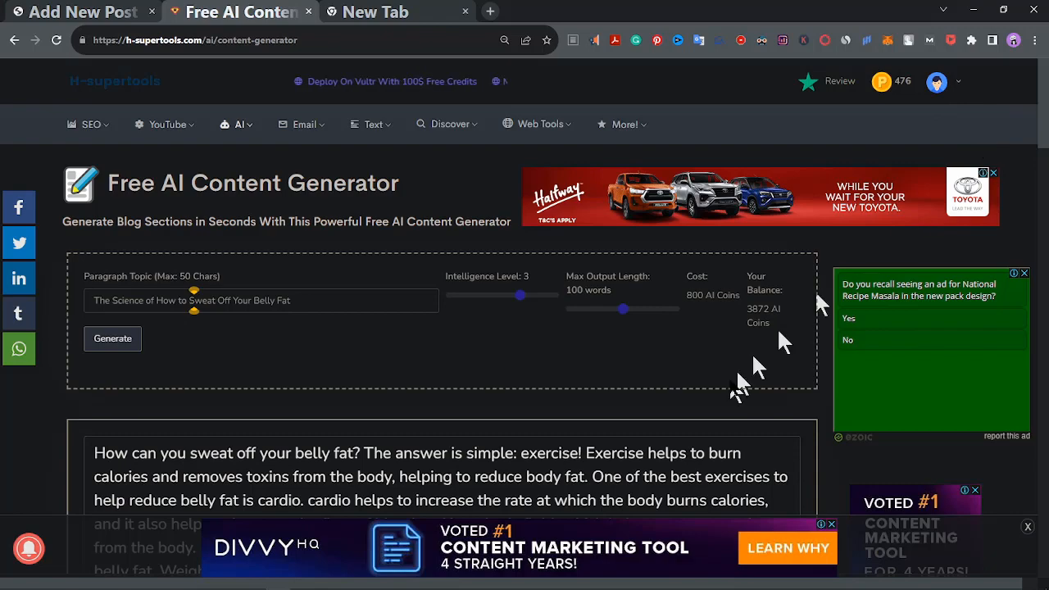
Copy the entire generated paragraph on sweating off belly fat and switch back to the WordPress post
scroll(246, 492, down, 3)
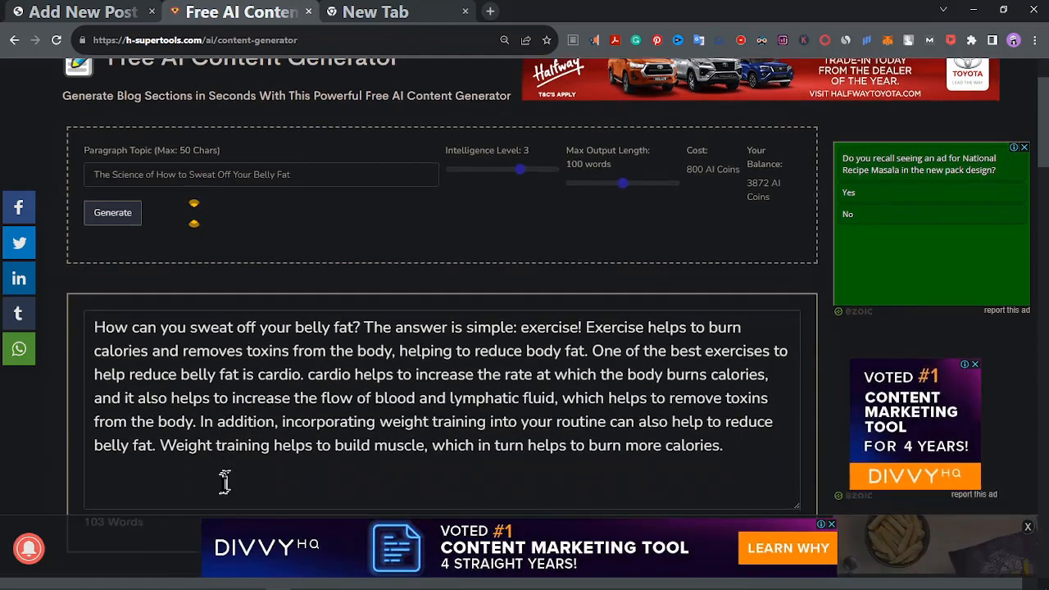
scroll(314, 280, up, 2)
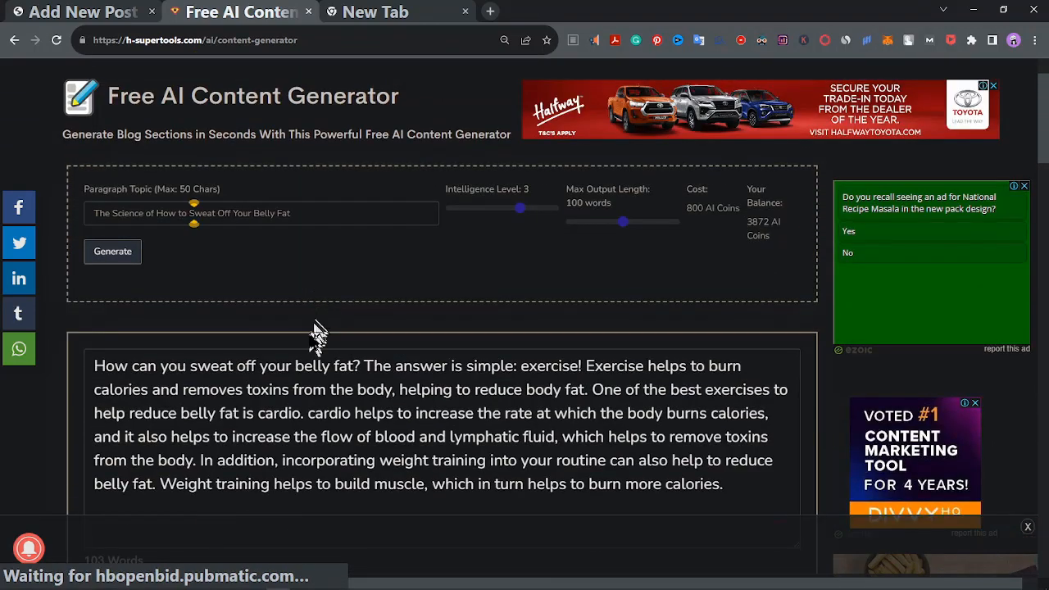
scroll(300, 361, down, 2)
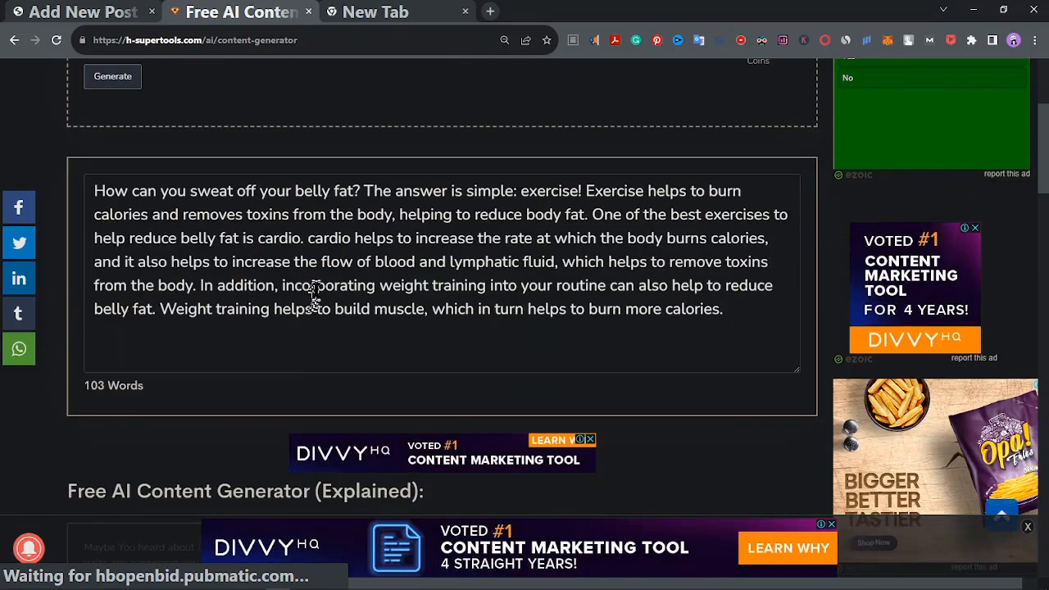
drag(336, 281, 350, 287)
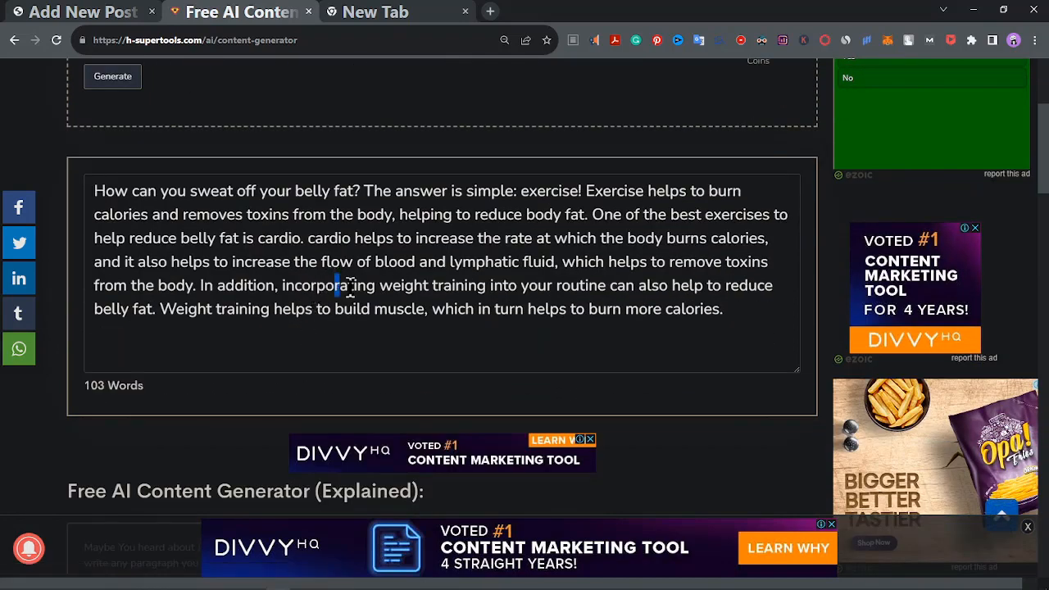
key(ctrl+a)
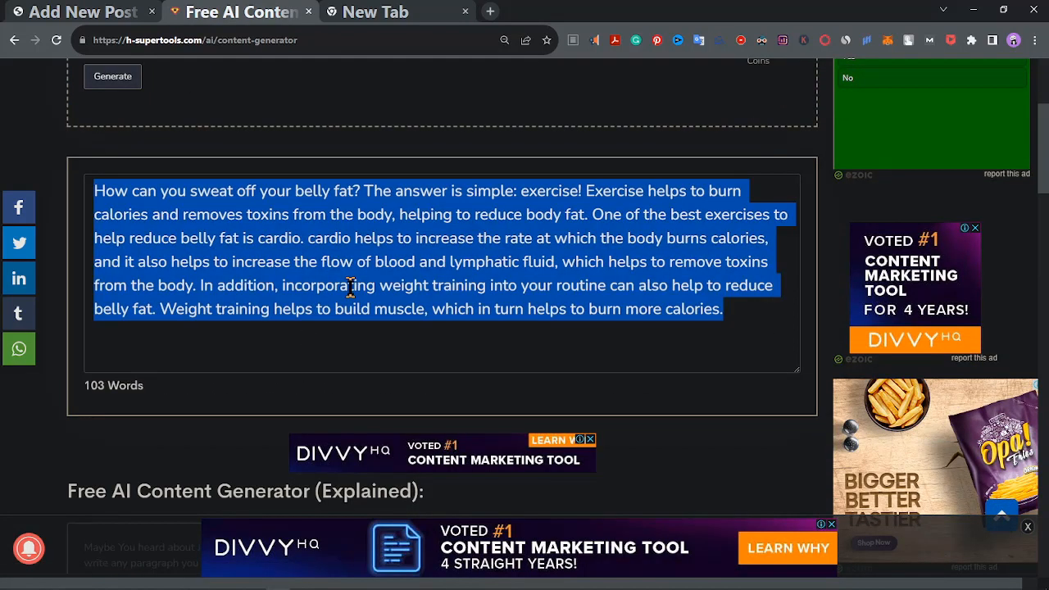
click(104, 12)
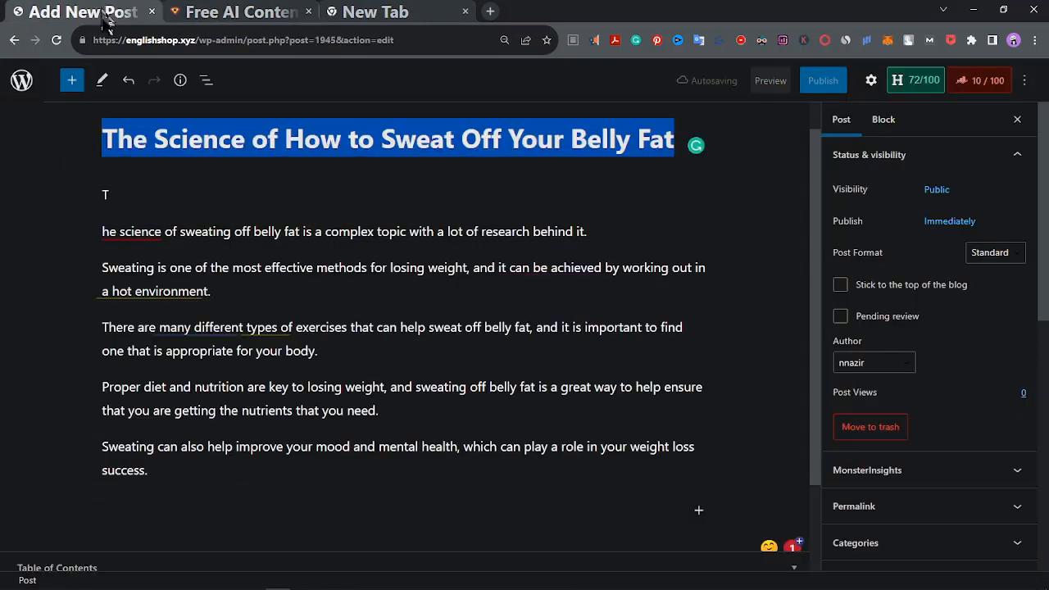
Replace the stray letter "T" below the title with the copied paragraph on sweating off belly fat
click(168, 196)
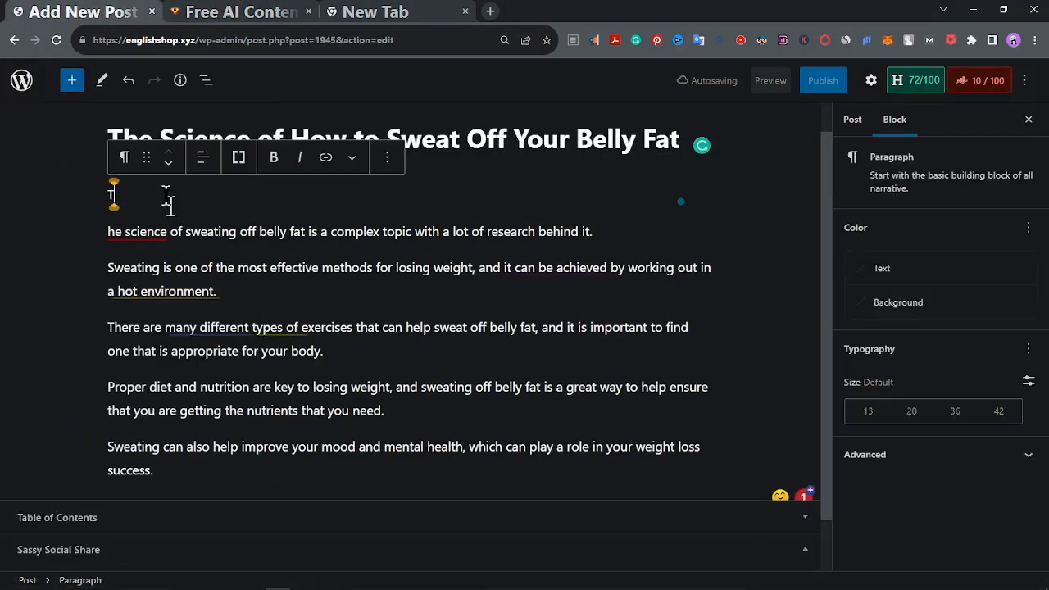
key(BackSpace)
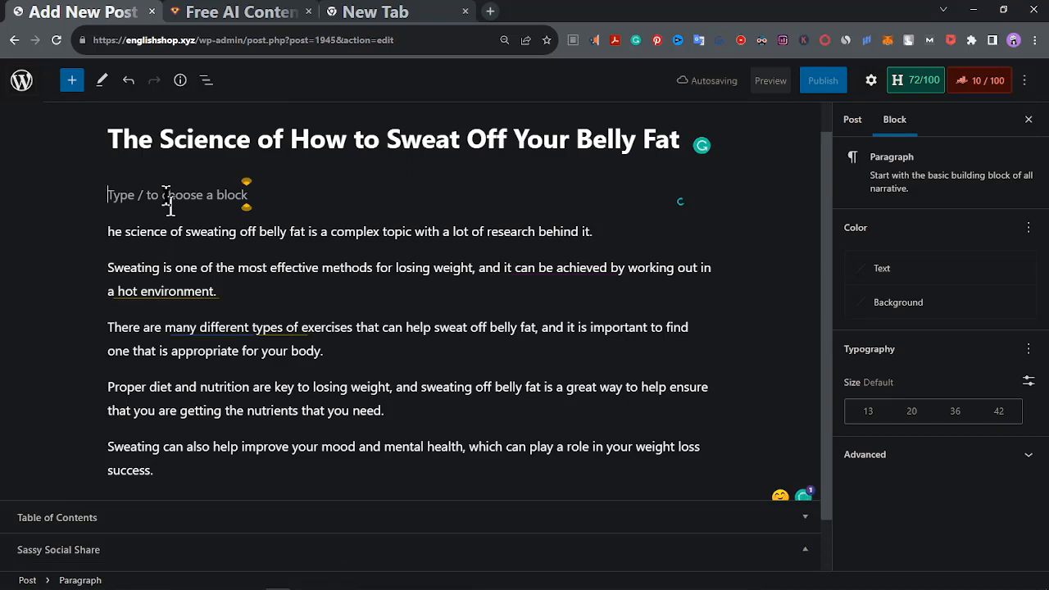
key(ctrl+v)
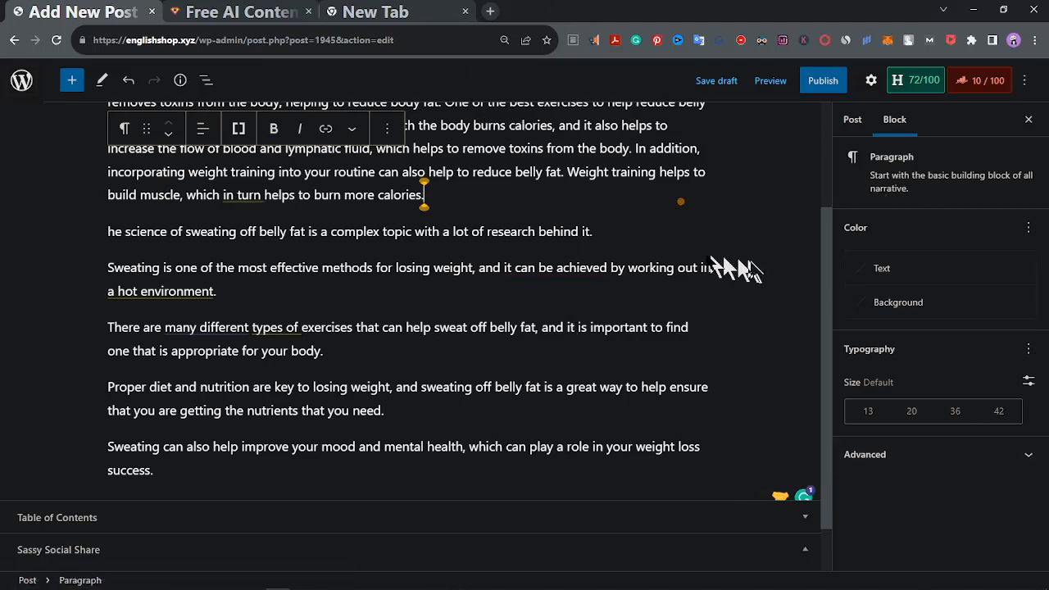
Add an empty paragraph below the outline sentence on the science of sweating off belly fat and copy that sentence
click(655, 234)
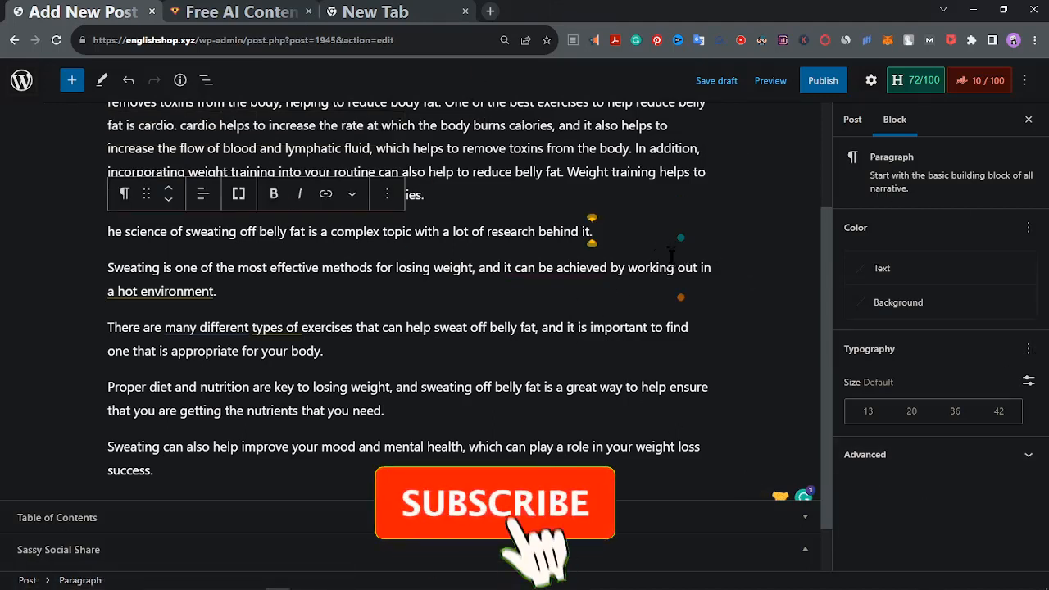
key(Return)
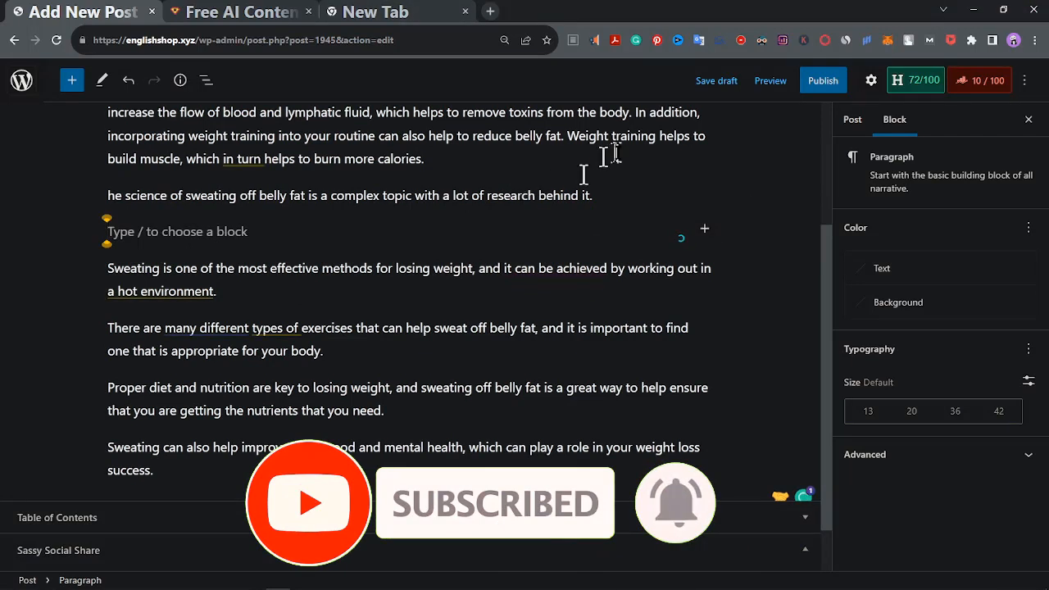
drag(367, 195, 150, 195)
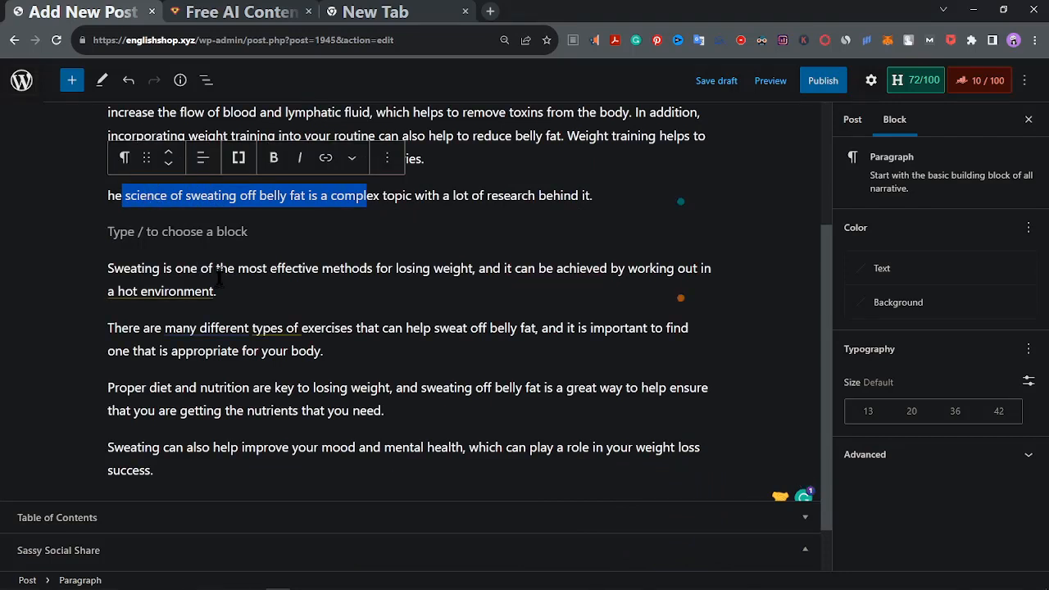
key(ctrl+a)
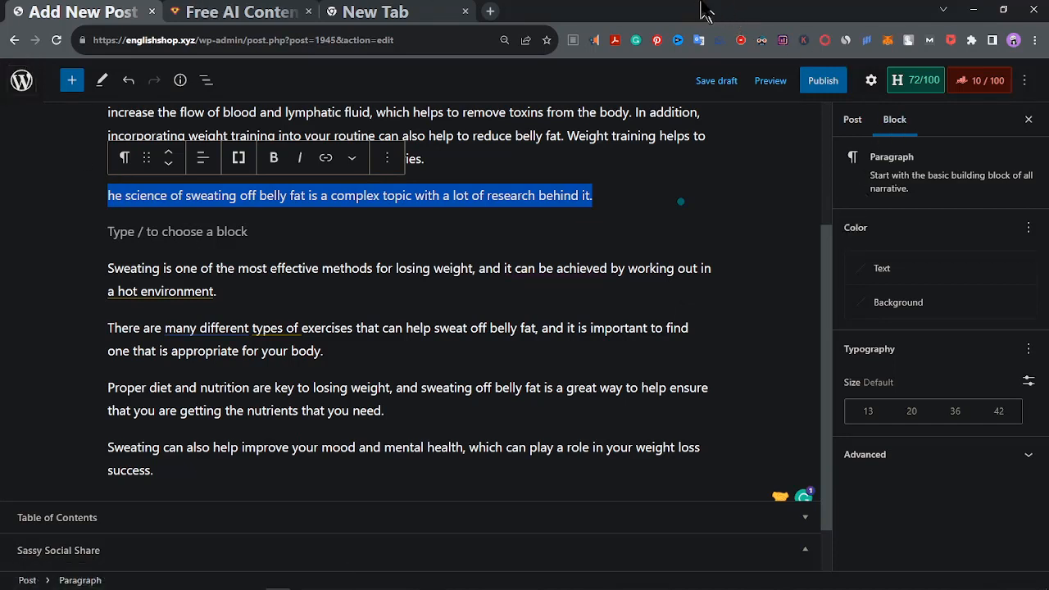
Switch to H-supertools, replace the paragraph topic with "he science of sweating off belly fat is a complex" and generate the content
click(181, 15)
scroll(314, 227, up, 3)
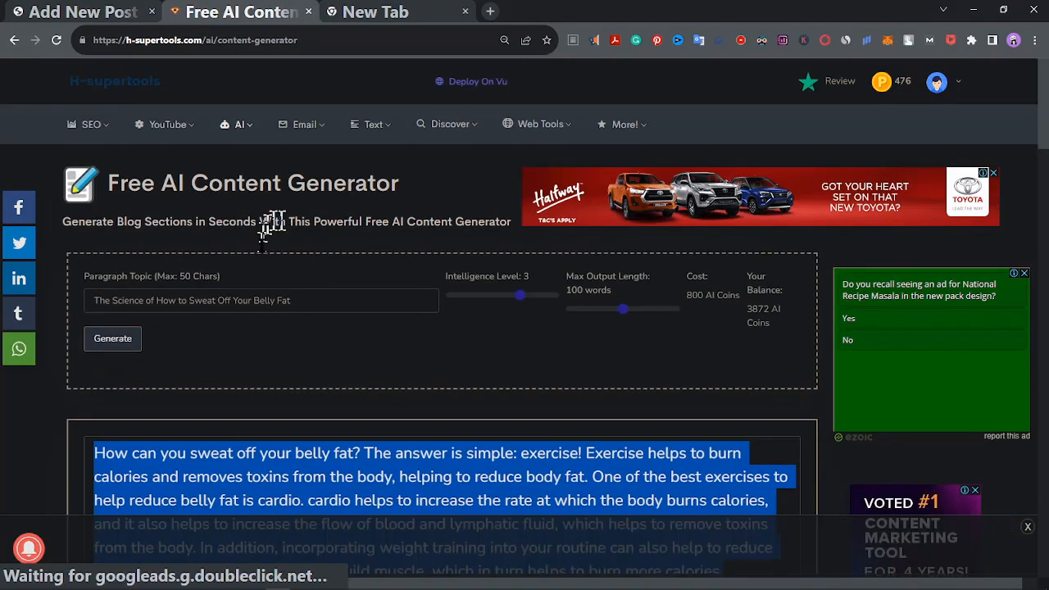
drag(363, 300, 50, 328)
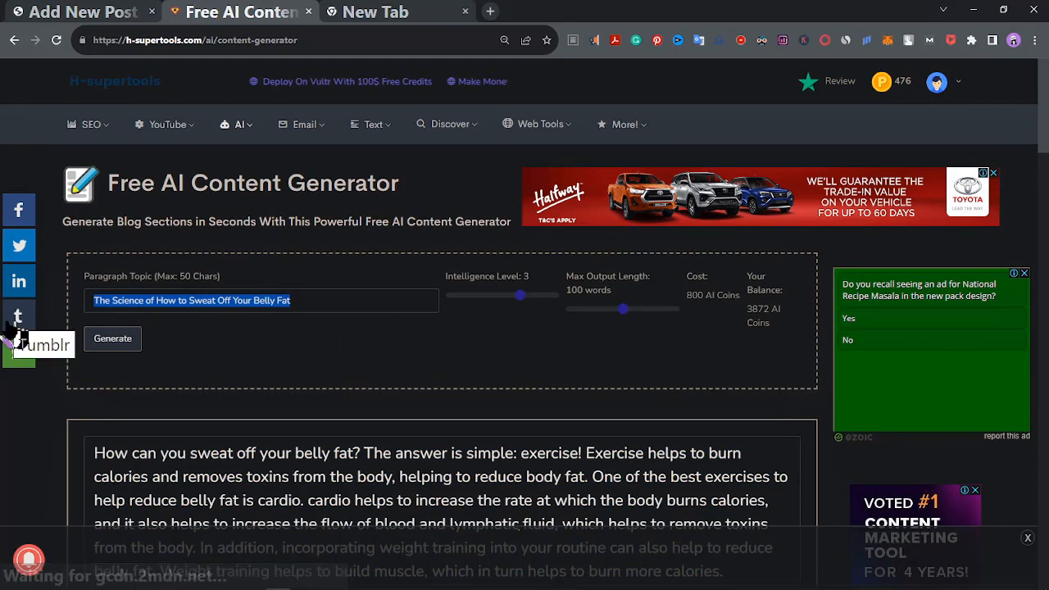
text(The science of sweating off belly fat is a complex)
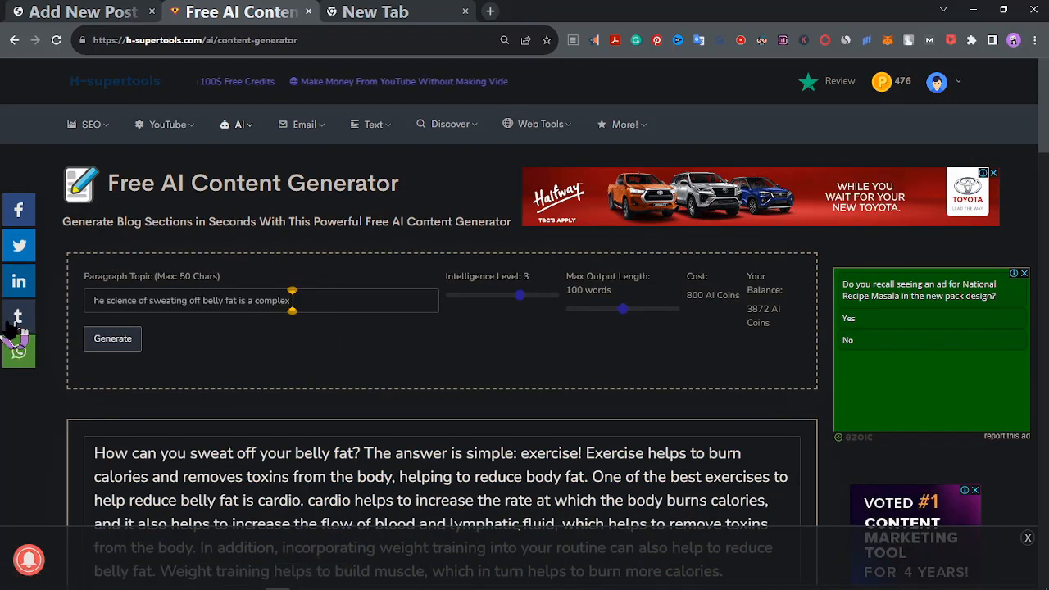
click(135, 344)
scroll(260, 520, down, 3)
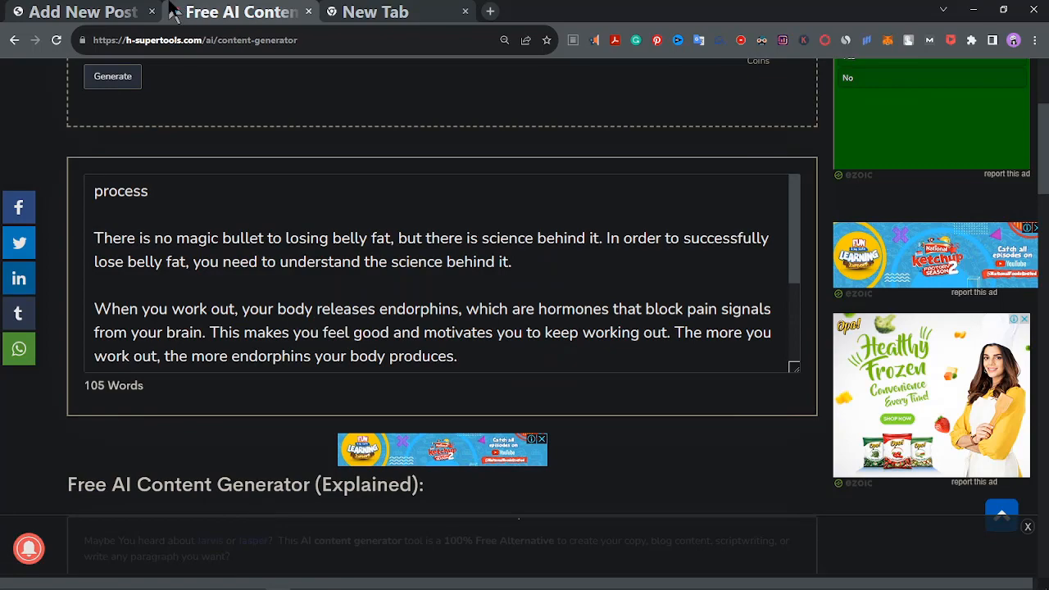
Read through the newly generated text on the science of sweating off belly fat and copy all of it
scroll(679, 262, down, 6)
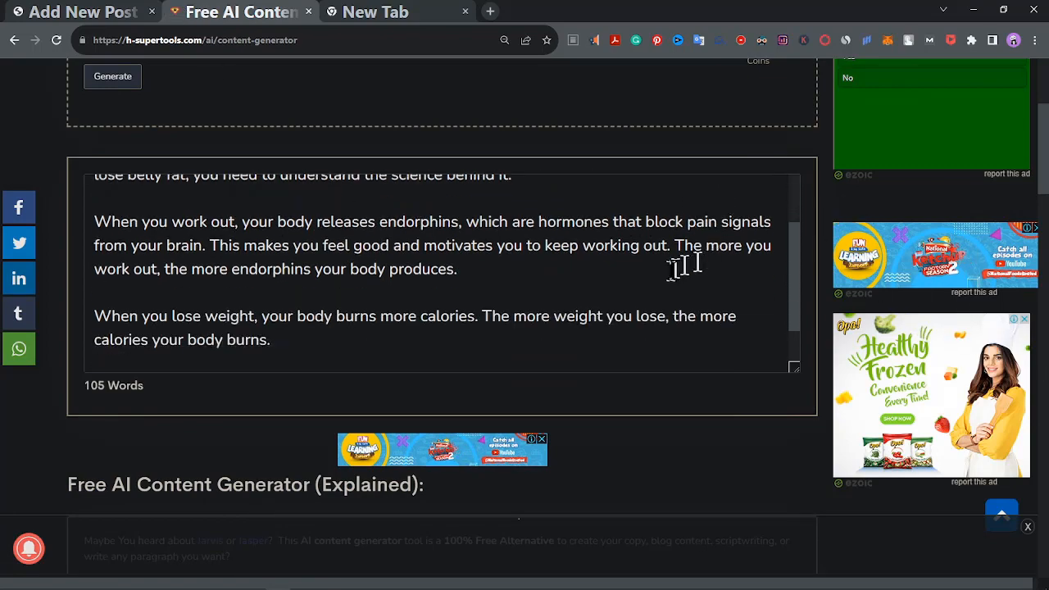
scroll(679, 305, up, 6)
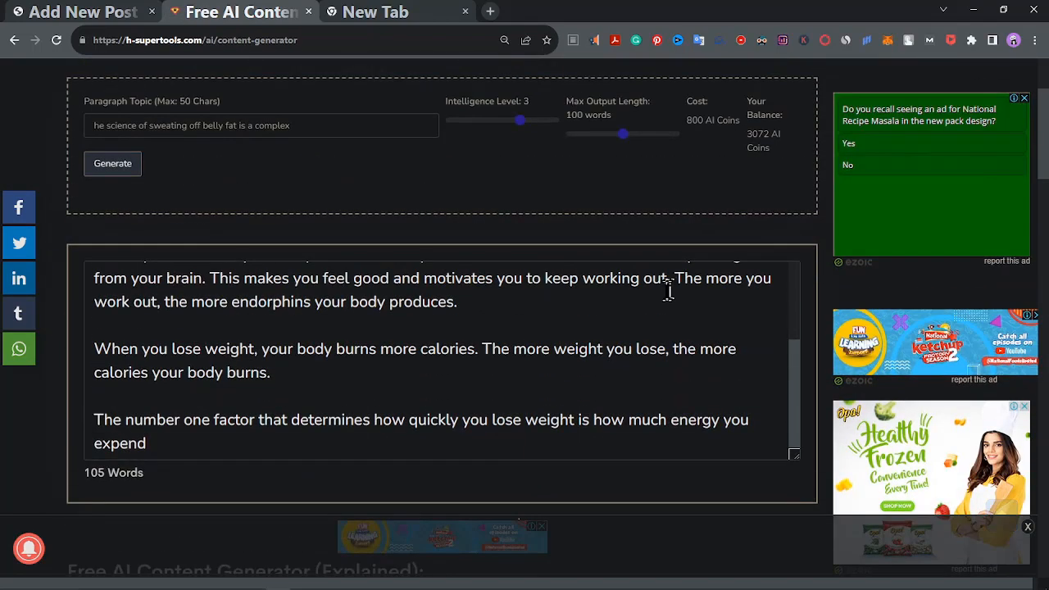
scroll(673, 304, up, 3)
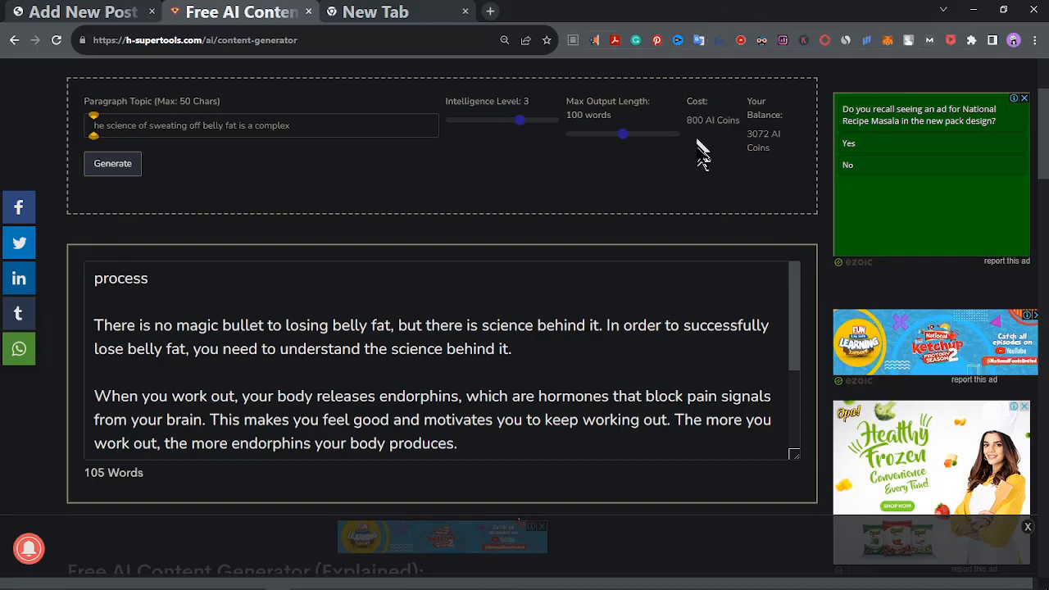
scroll(698, 173, up, 1)
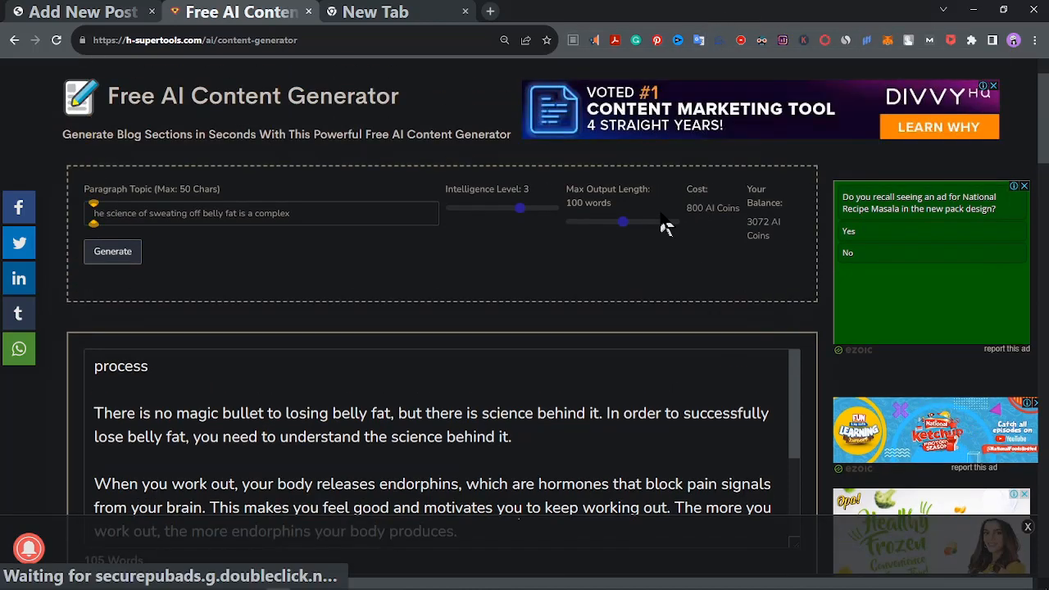
scroll(197, 379, down, 2)
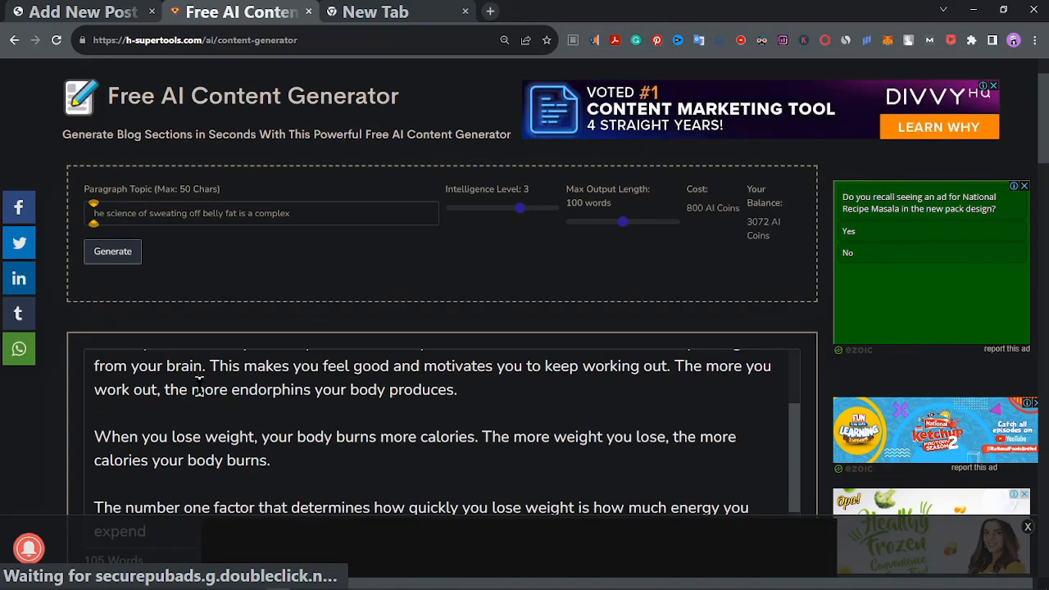
scroll(200, 385, up, 2)
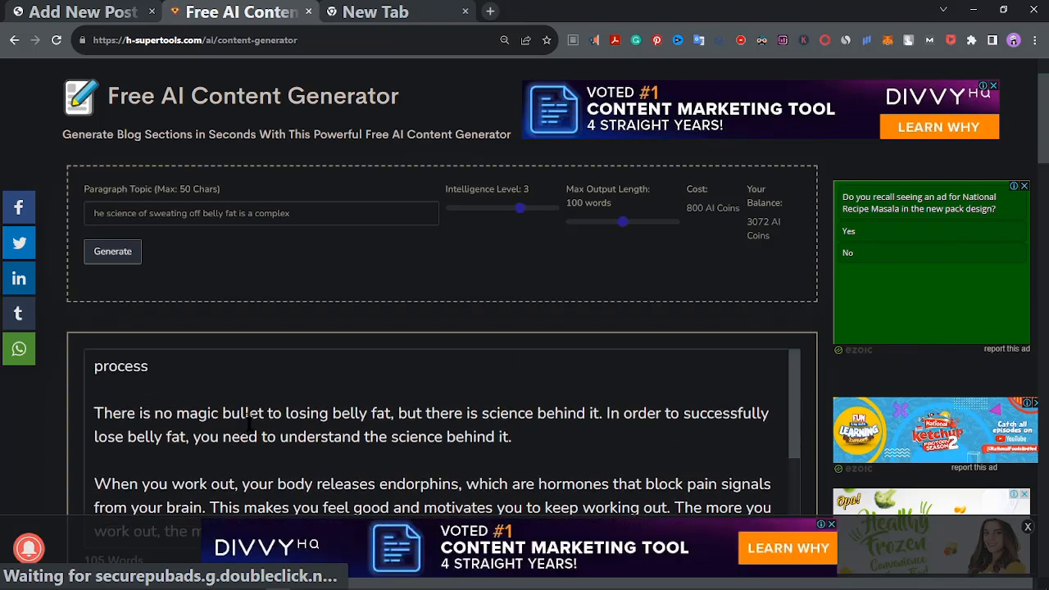
key(ctrl+a)
key(ctrl+c)
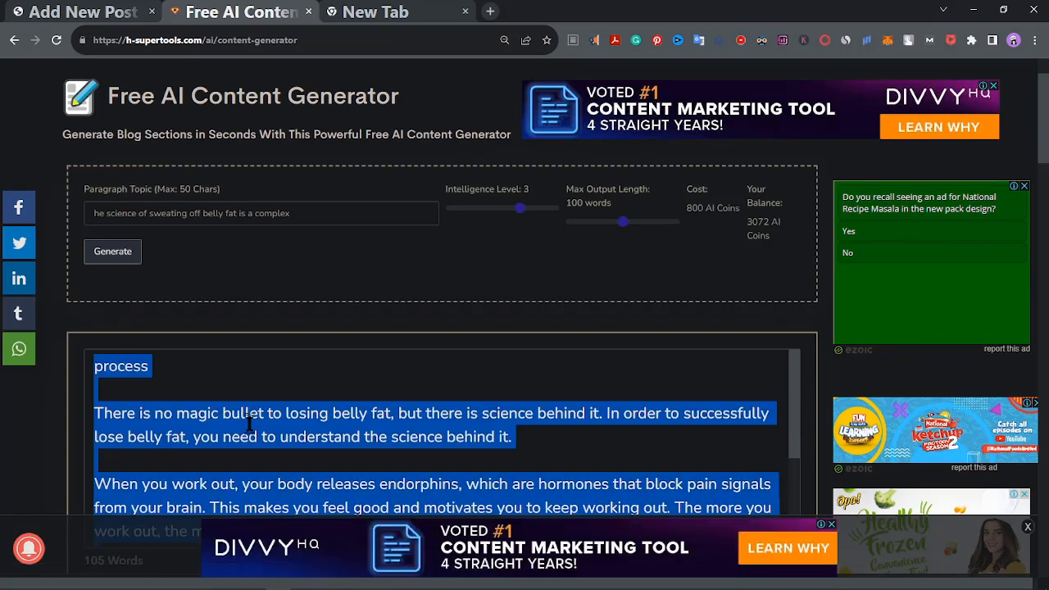
Switch back to the WordPress post and paste the generated text into the empty paragraph below the outline sentence
click(107, 15)
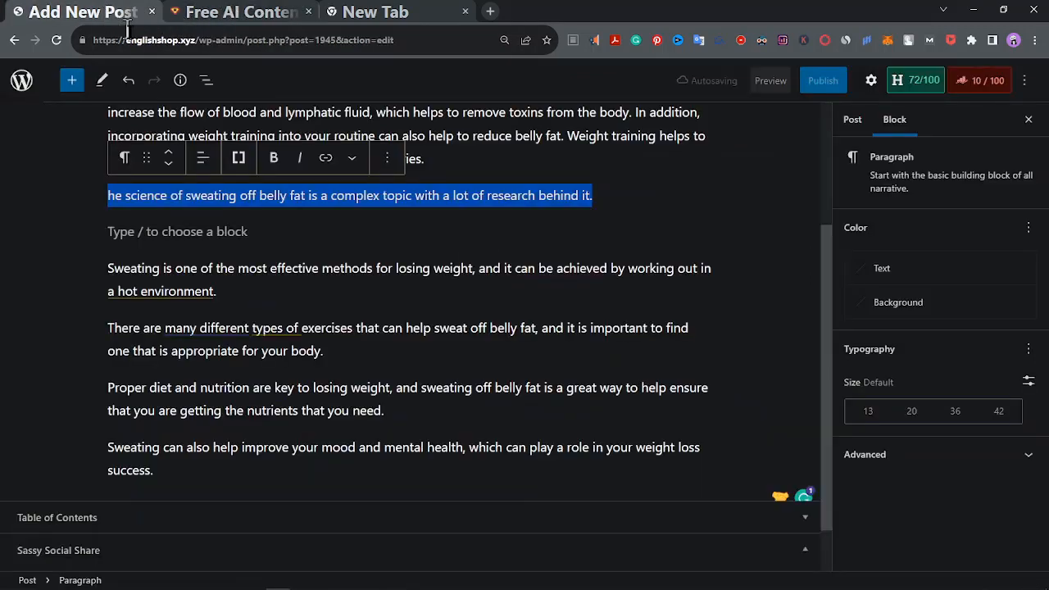
click(256, 232)
right_click(257, 234)
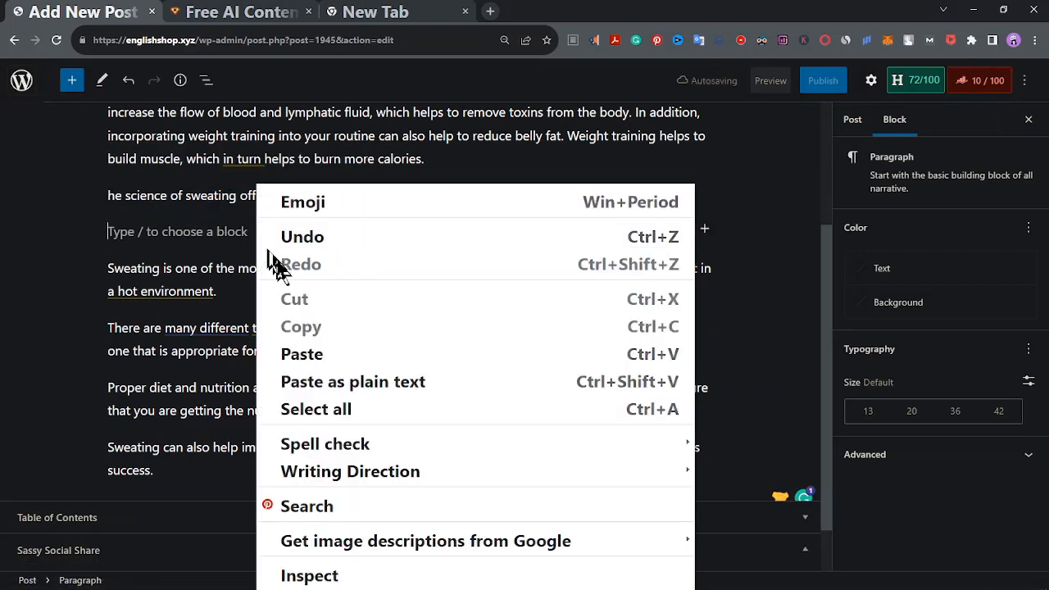
click(328, 354)
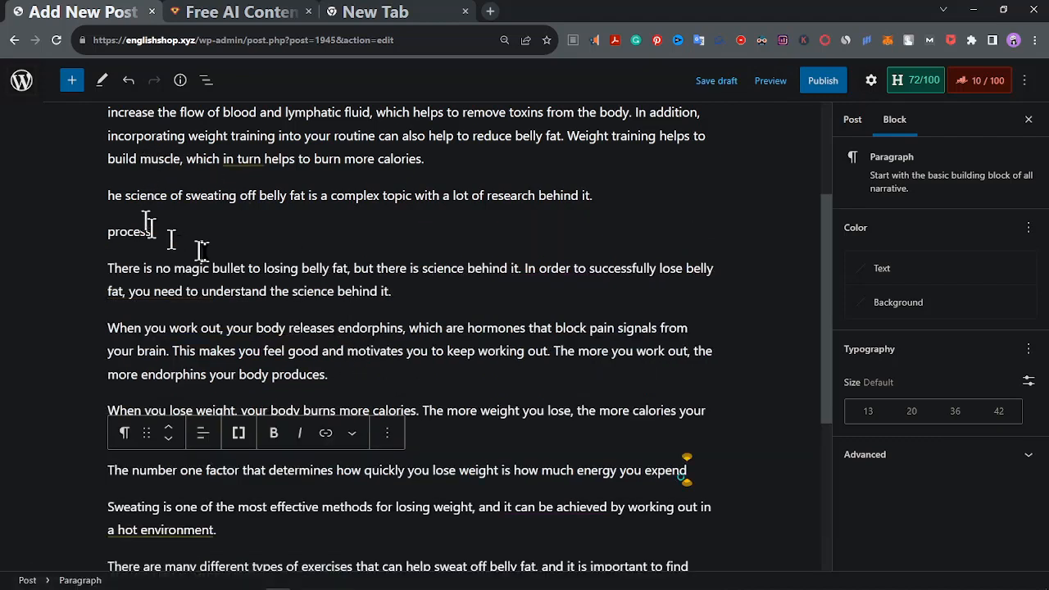
Turn the outline sentence on the science of sweating into an H2 heading and delete the "process" paragraph below it
click(215, 194)
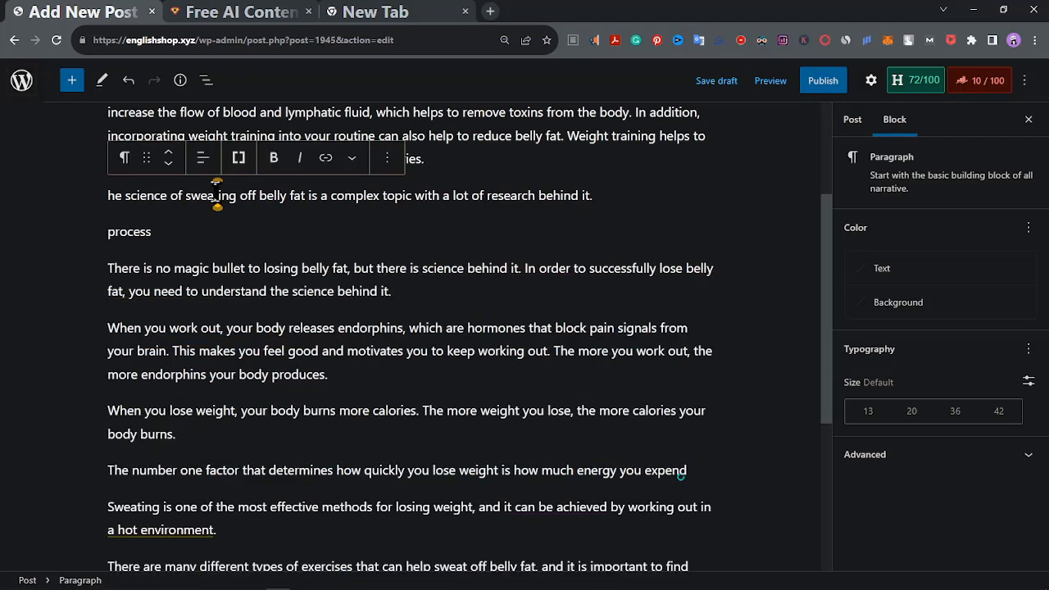
click(125, 159)
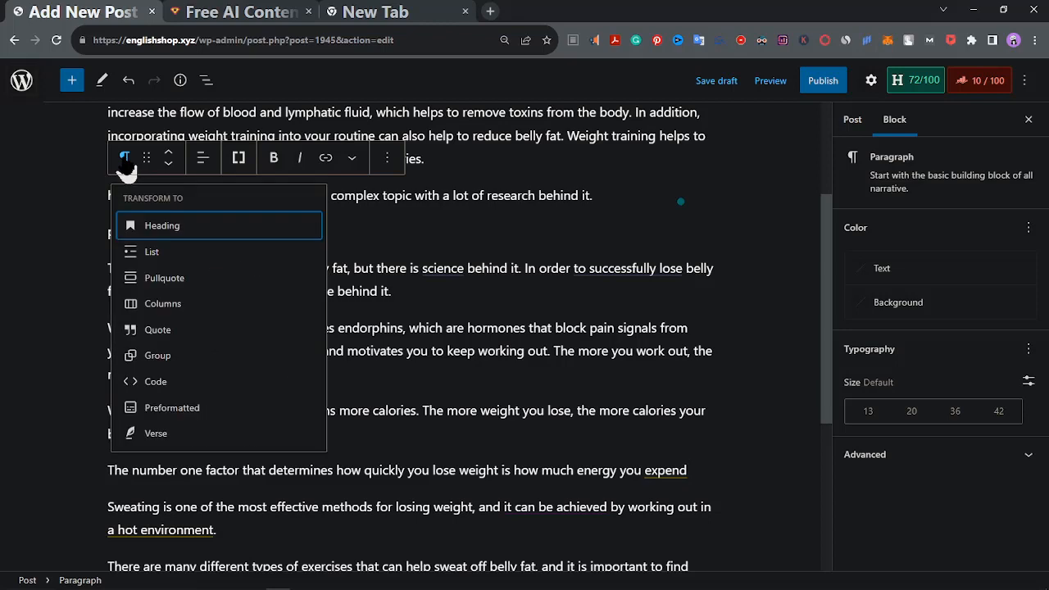
click(142, 228)
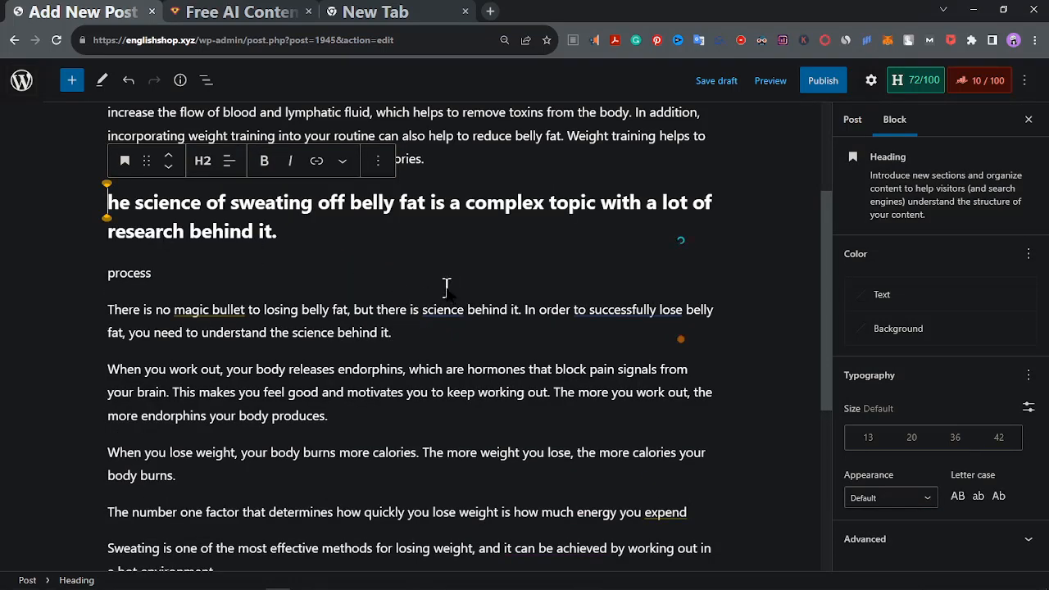
click(141, 274)
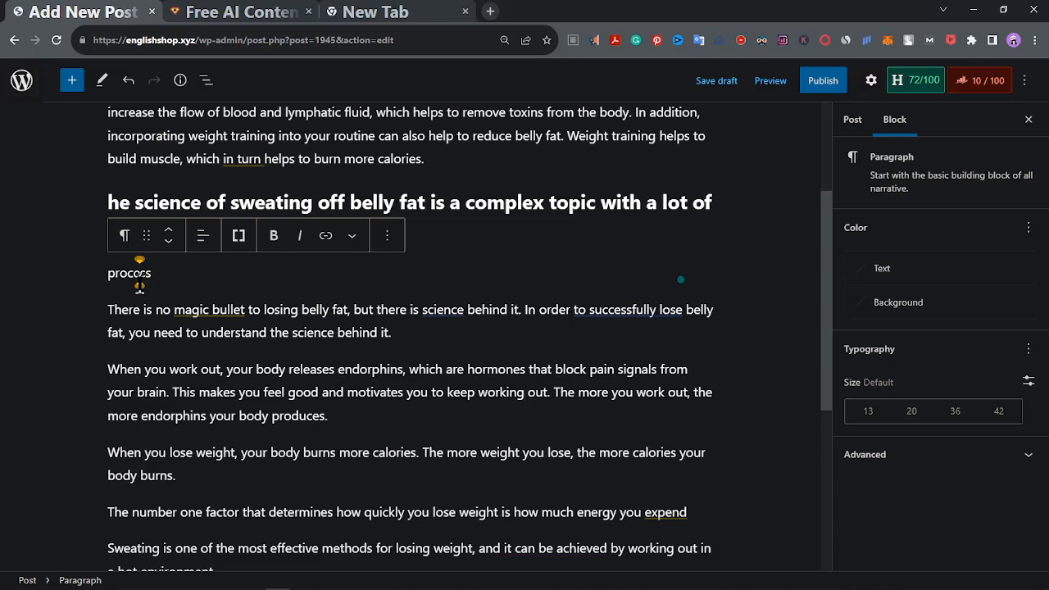
key(ctrl+z)
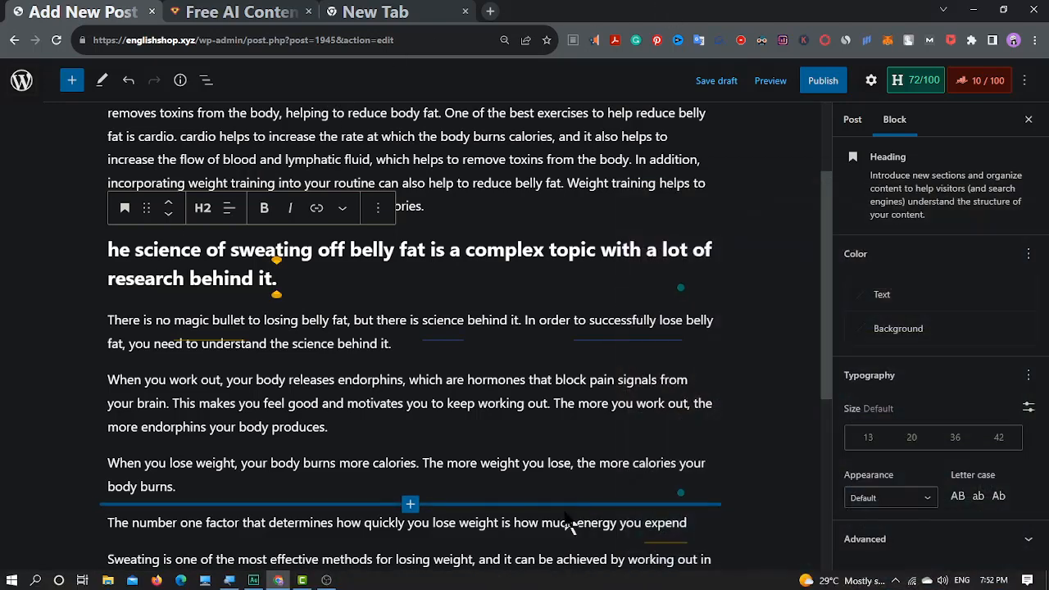
Review the remaining outline paragraphs in the post, and switch to H-supertools to examine the generated text and the Content Generator's explanation
scroll(573, 504, down, 2)
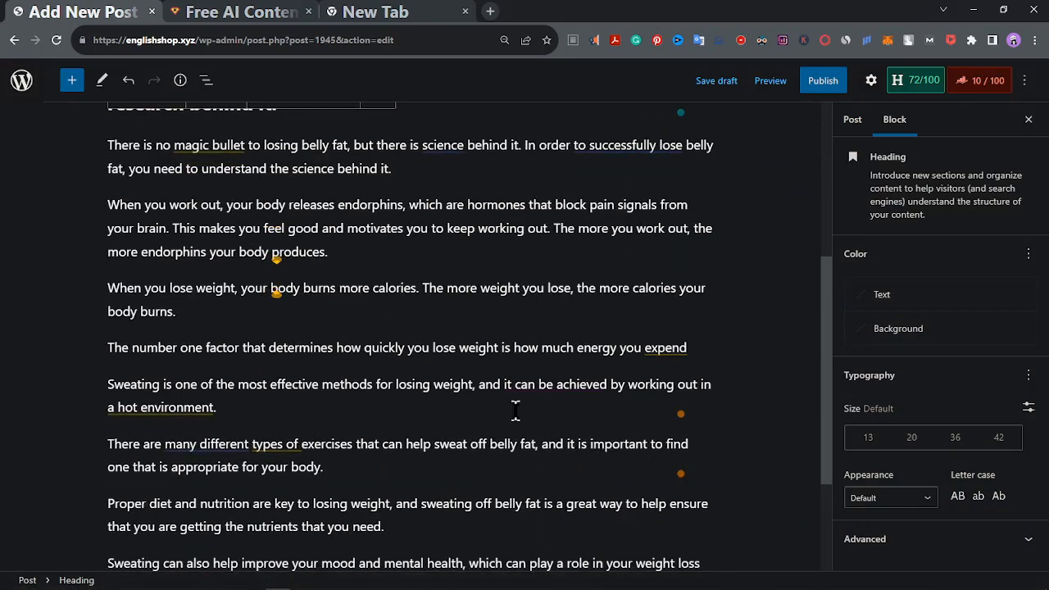
scroll(348, 405, down, 2)
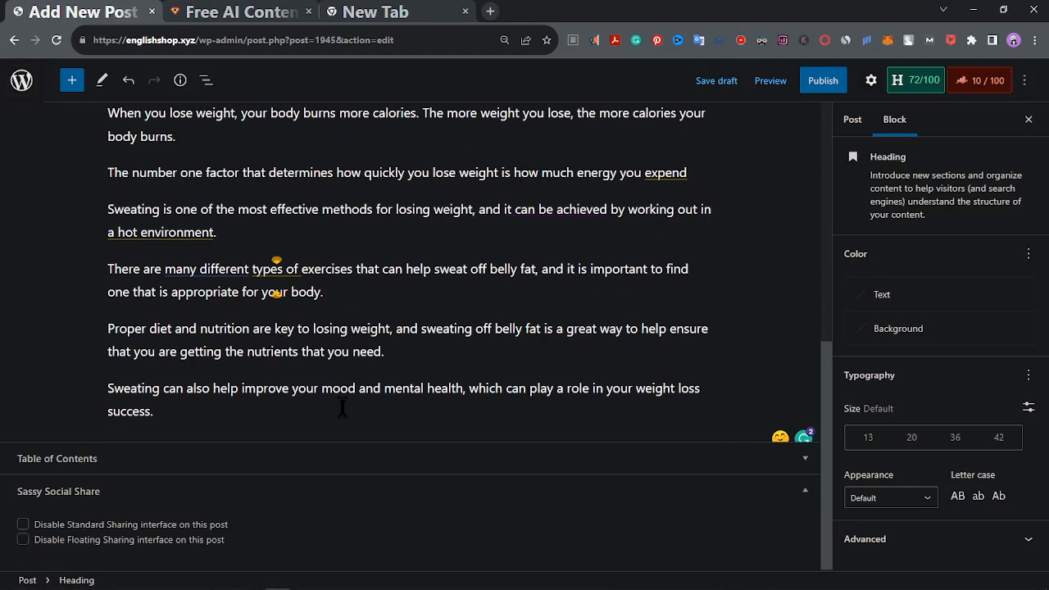
click(332, 291)
scroll(332, 291, up, 2)
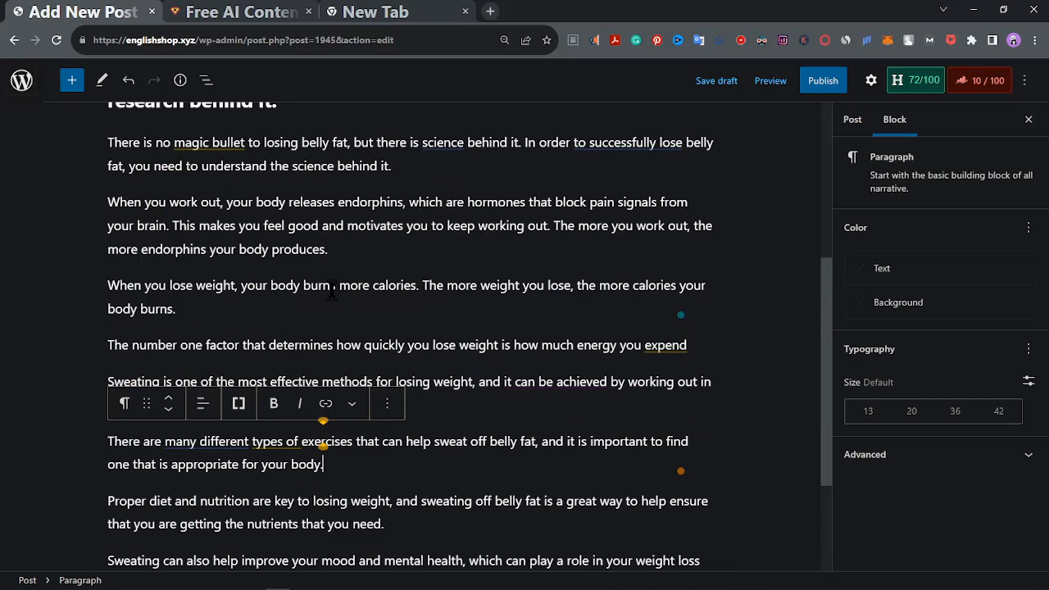
click(225, 16)
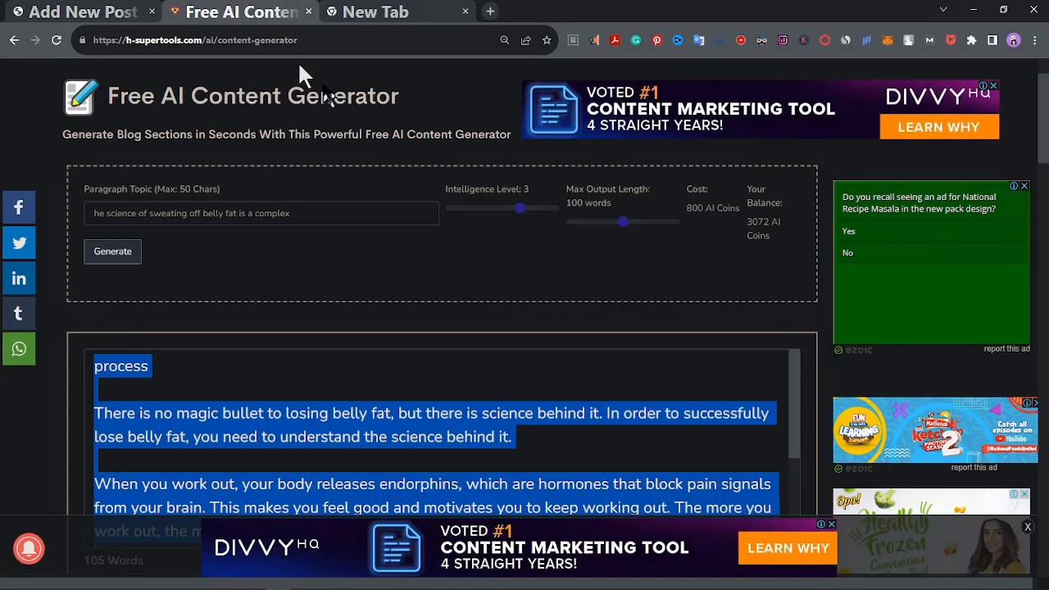
scroll(391, 410, down, 2)
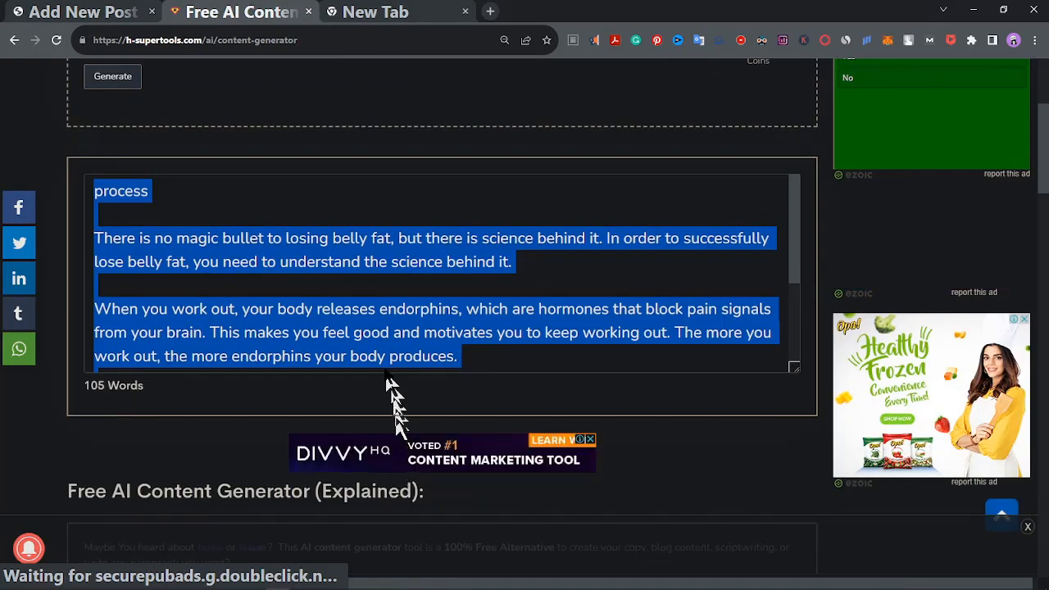
click(383, 309)
scroll(394, 330, down, 2)
scroll(397, 332, down, 3)
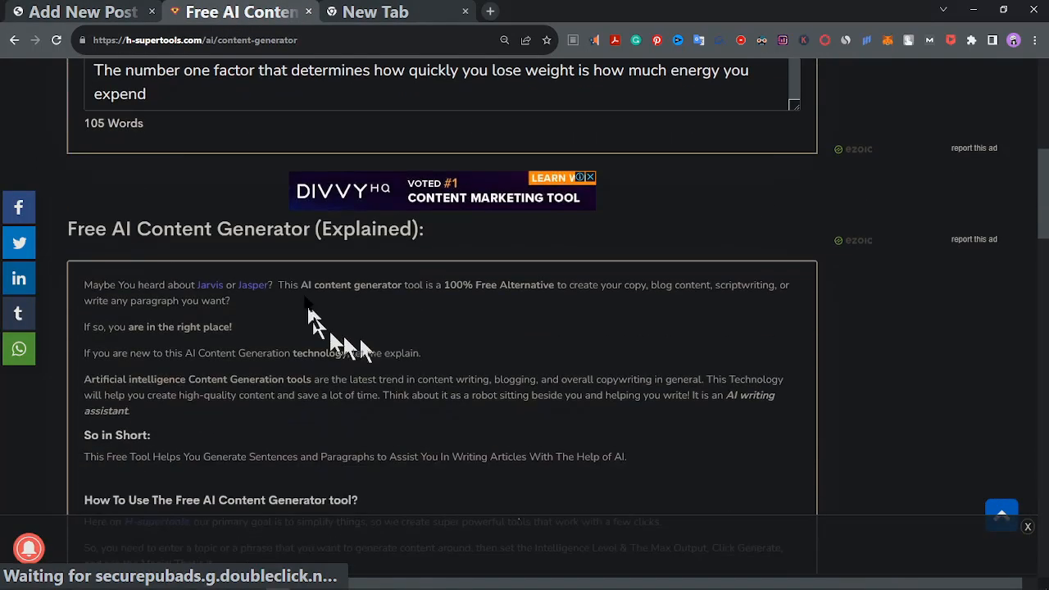
scroll(211, 168, up, 1)
scroll(198, 184, up, 1)
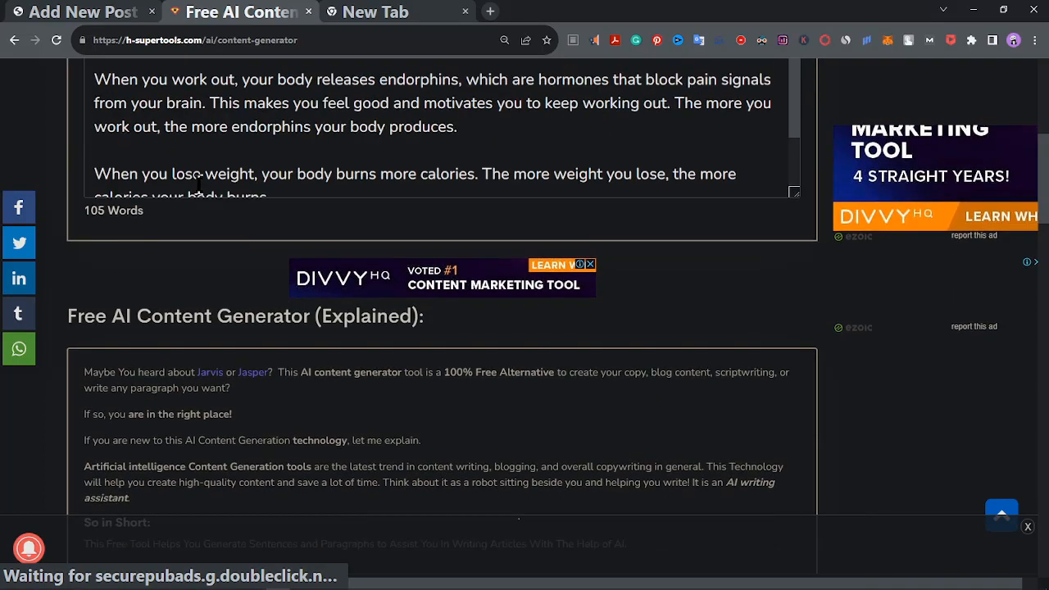
scroll(206, 200, down, 2)
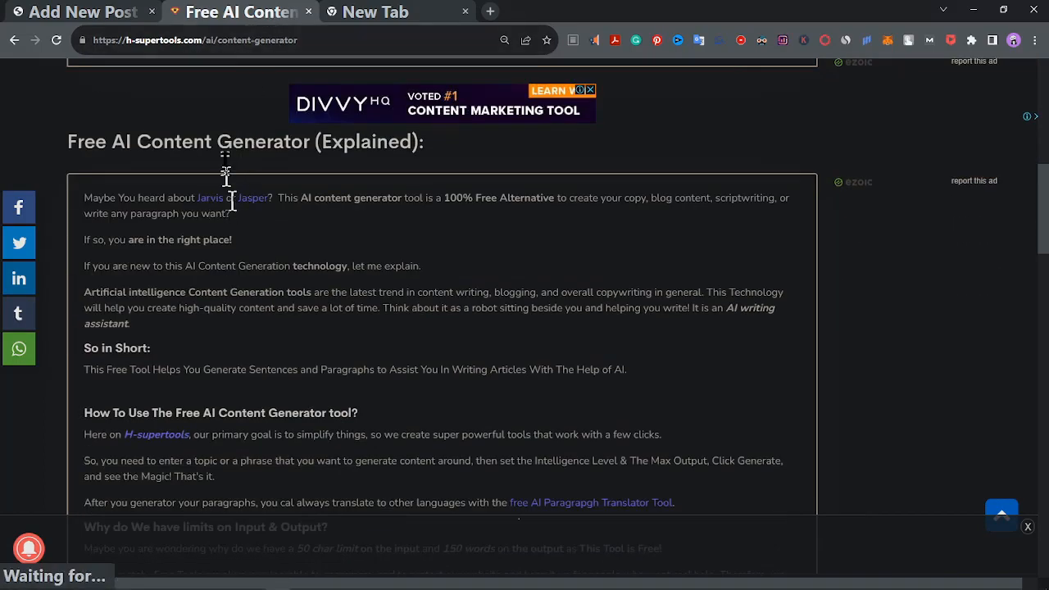
scroll(227, 176, up, 4)
scroll(216, 204, down, 2)
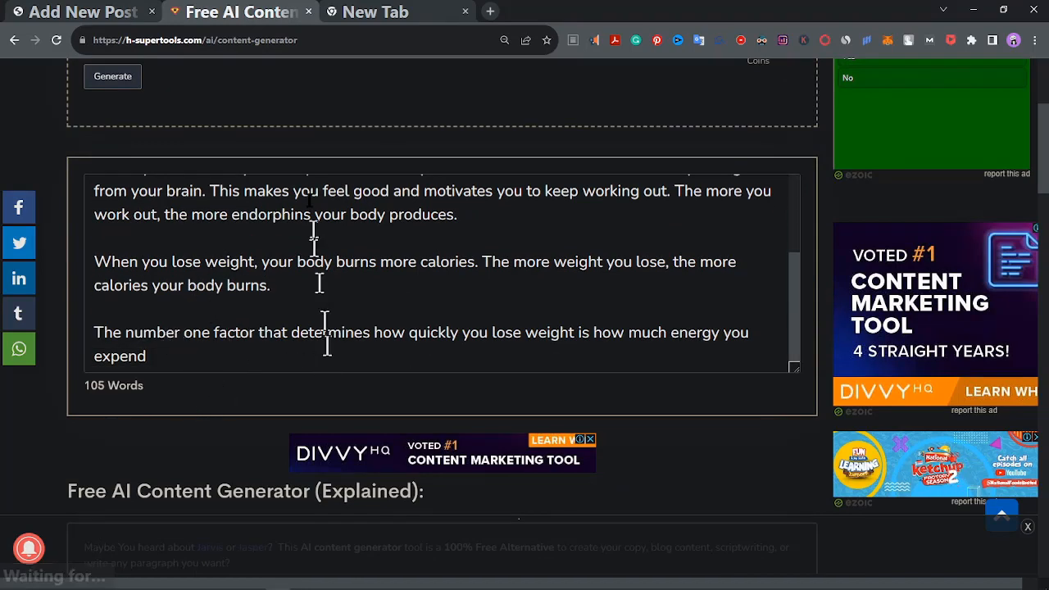
Switch back to the WordPress post and turn the outline sentence on sweating as an effective weight-loss method into an H2 heading
click(125, 8)
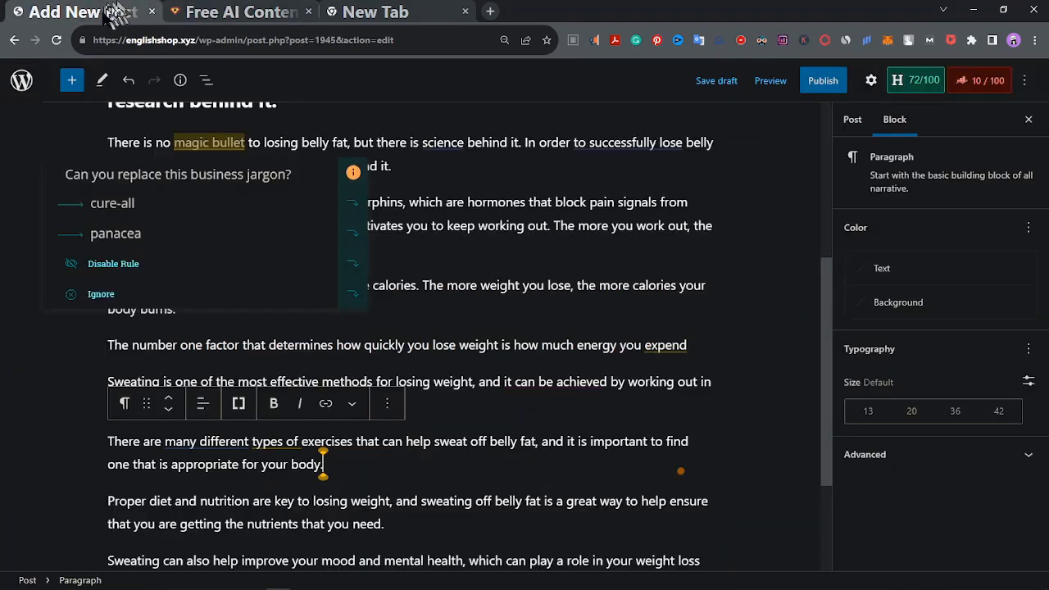
click(211, 497)
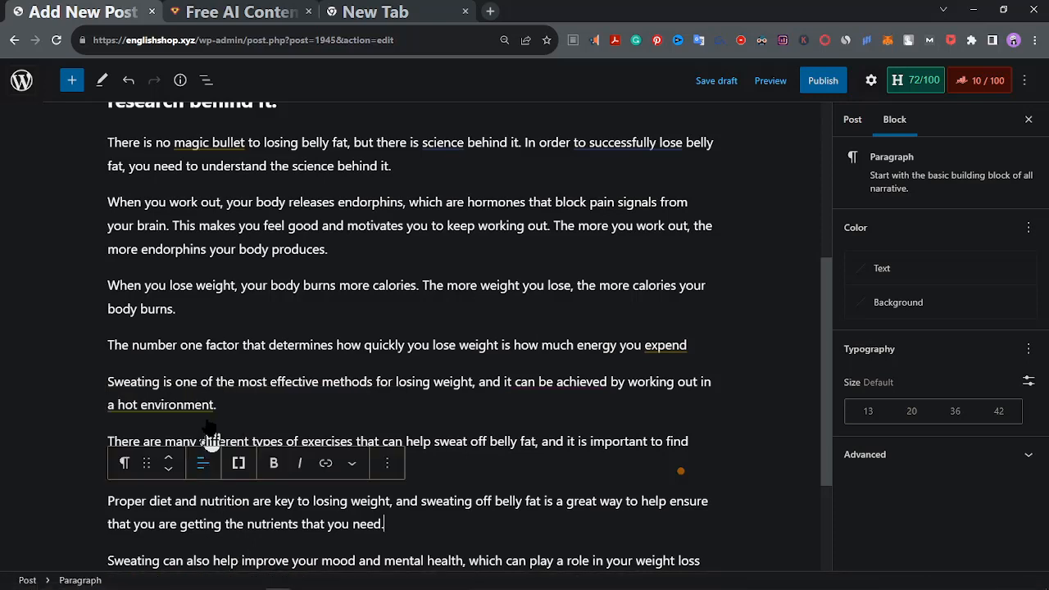
click(215, 405)
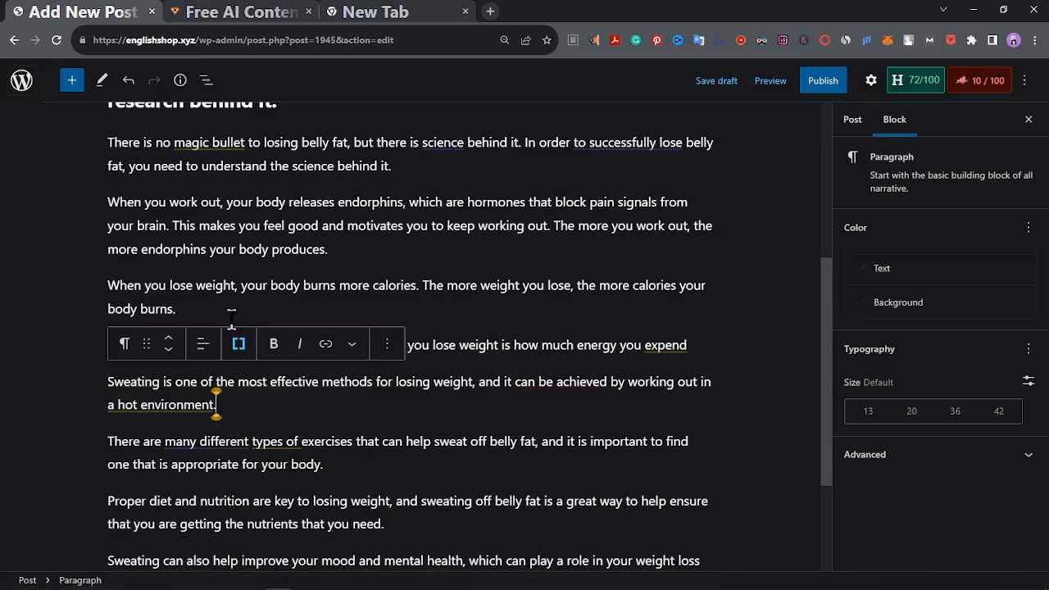
click(239, 285)
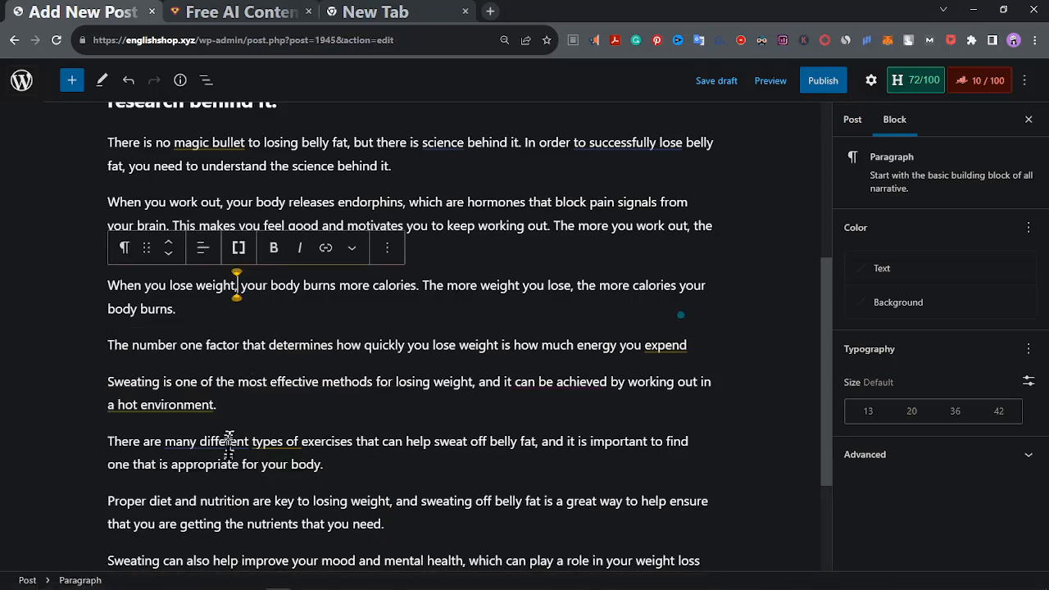
scroll(222, 490, down, 3)
scroll(222, 490, up, 3)
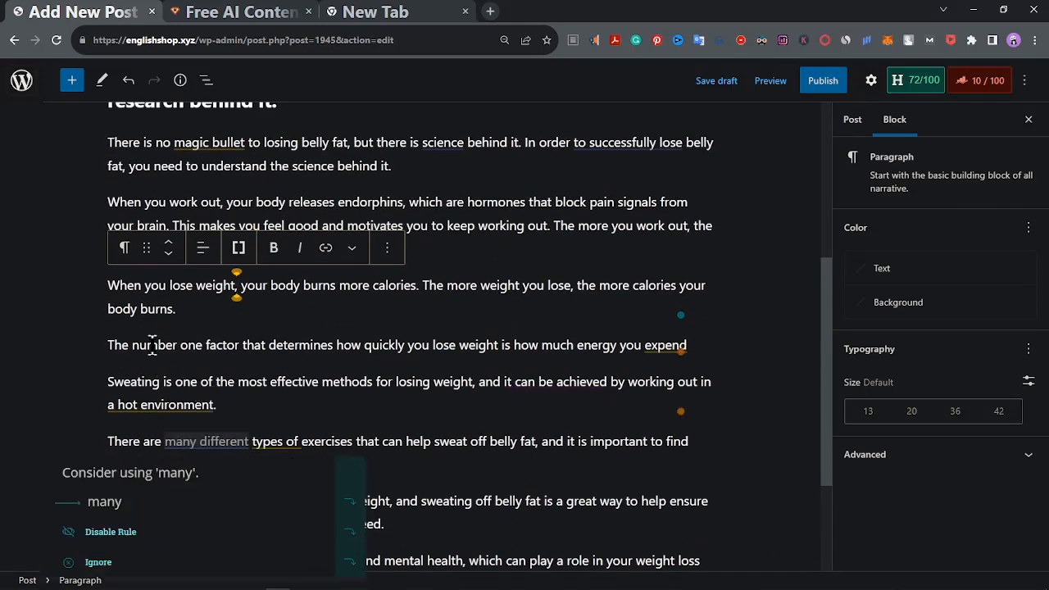
click(124, 383)
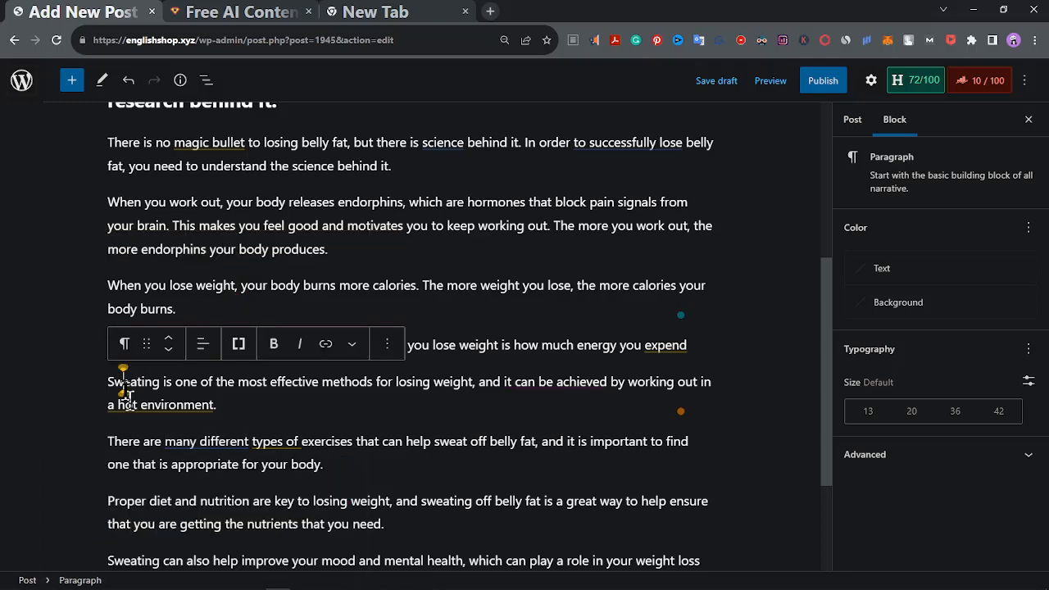
click(125, 343)
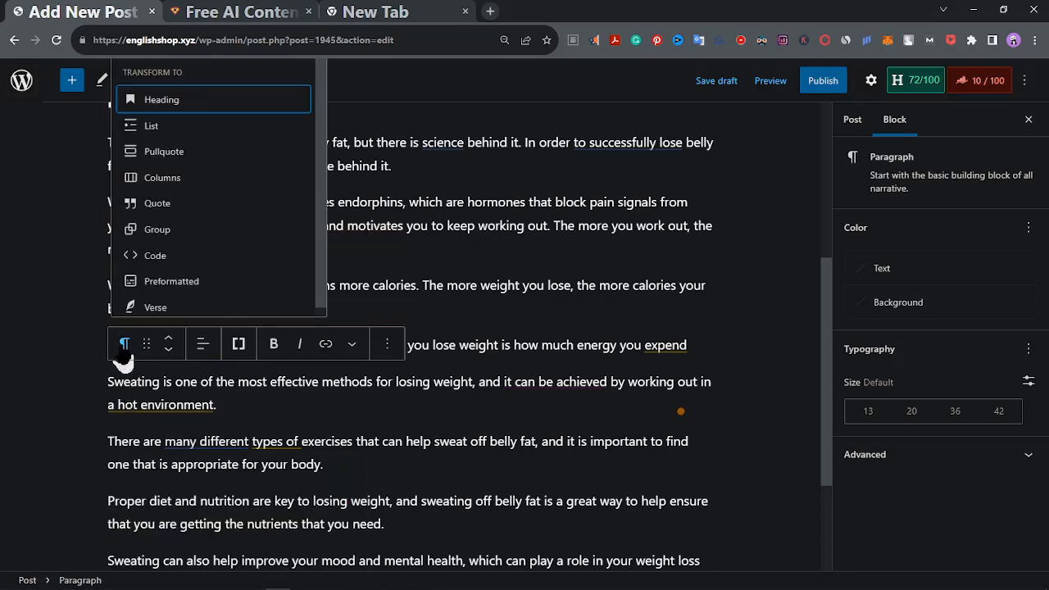
click(197, 103)
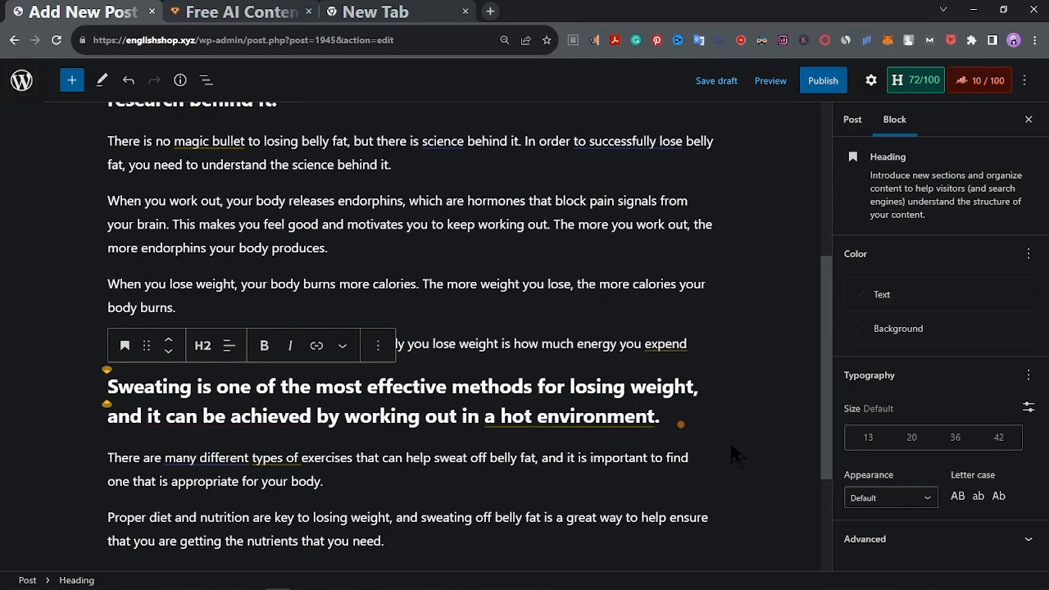
Copy the sentence about sweating being an effective method and put its beginning in as the Content Generator's paragraph topic in H-supertools
key(ctrl+a)
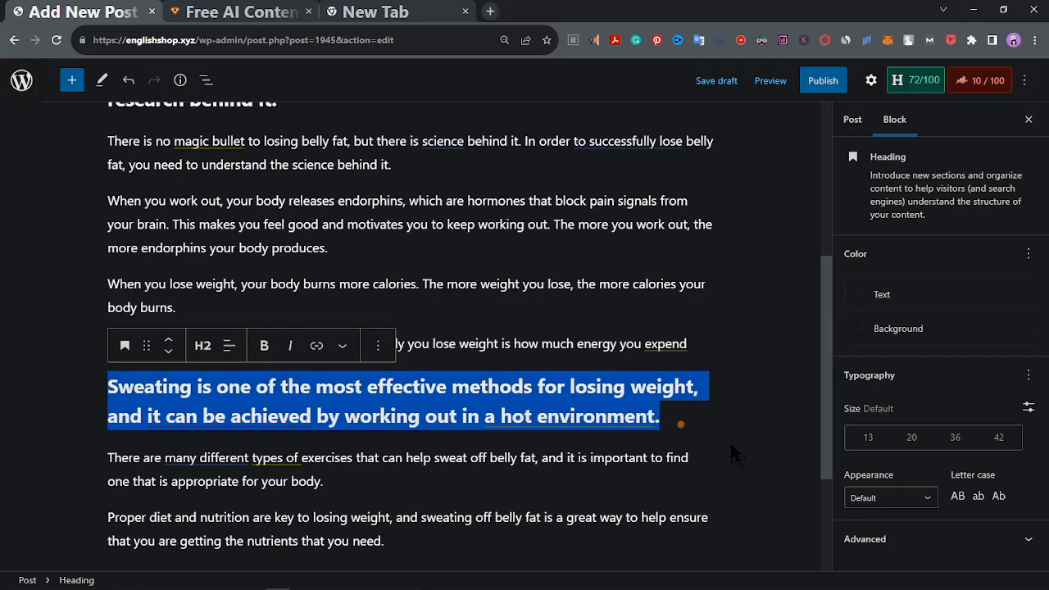
click(198, 16)
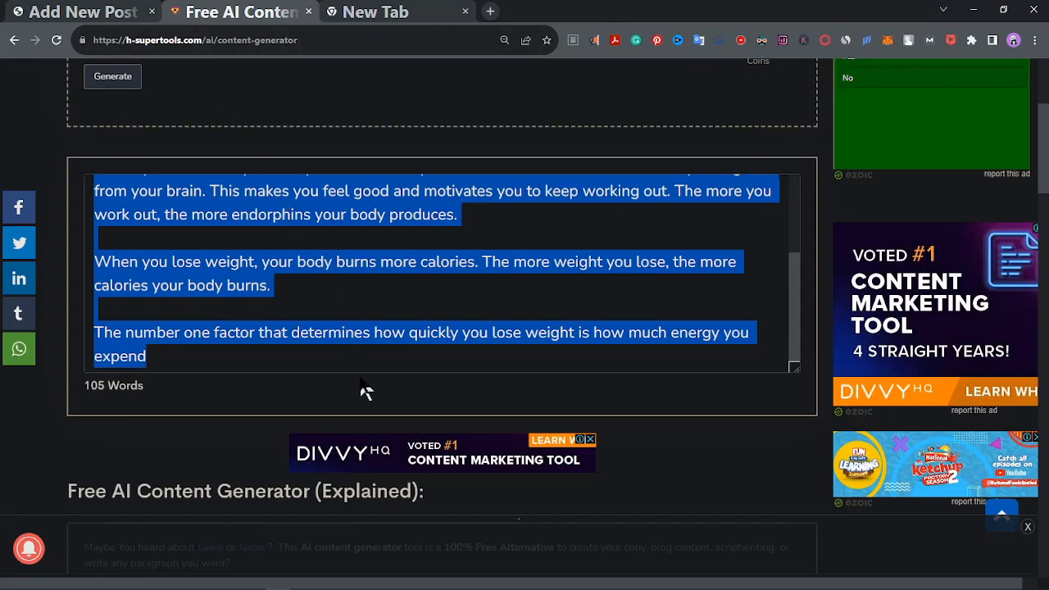
scroll(363, 355, up, 5)
scroll(12, 110, up, 3)
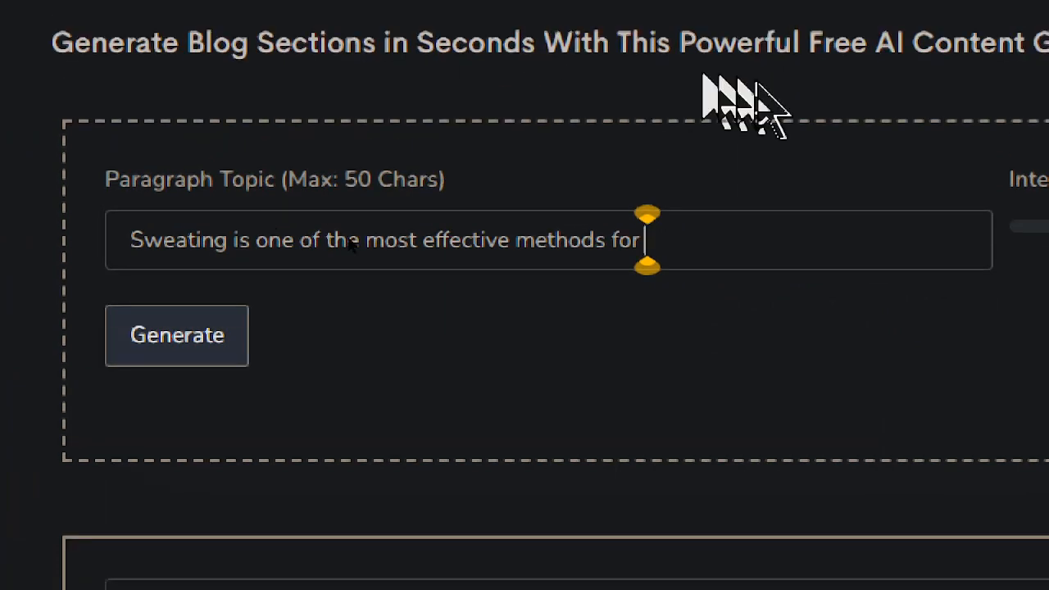
Reword the paragraph topic to "Sweating is effective methods for belly fat remove"
drag(323, 240, 156, 240)
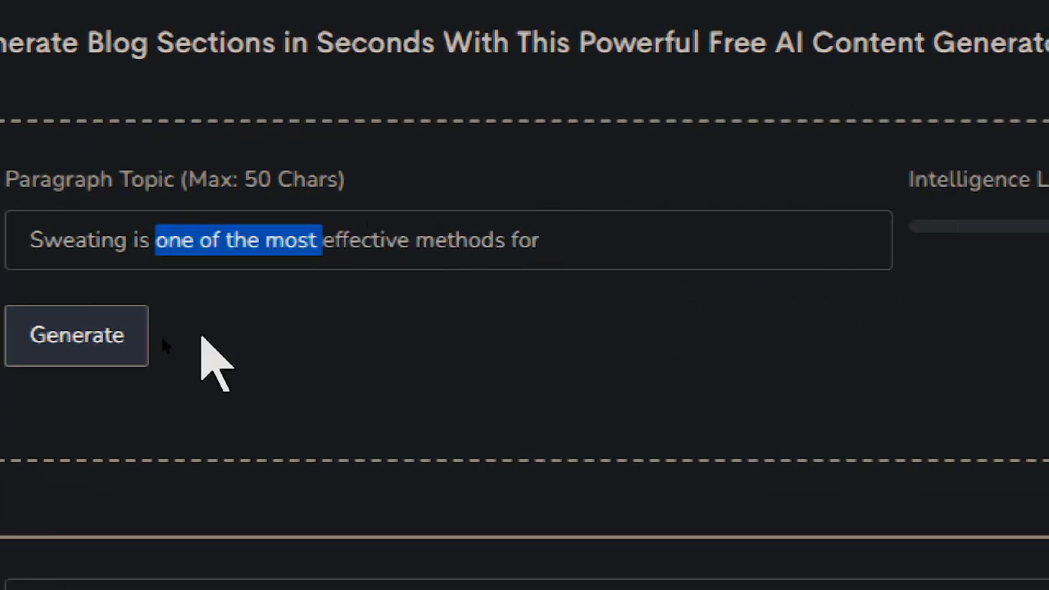
key(BackSpace)
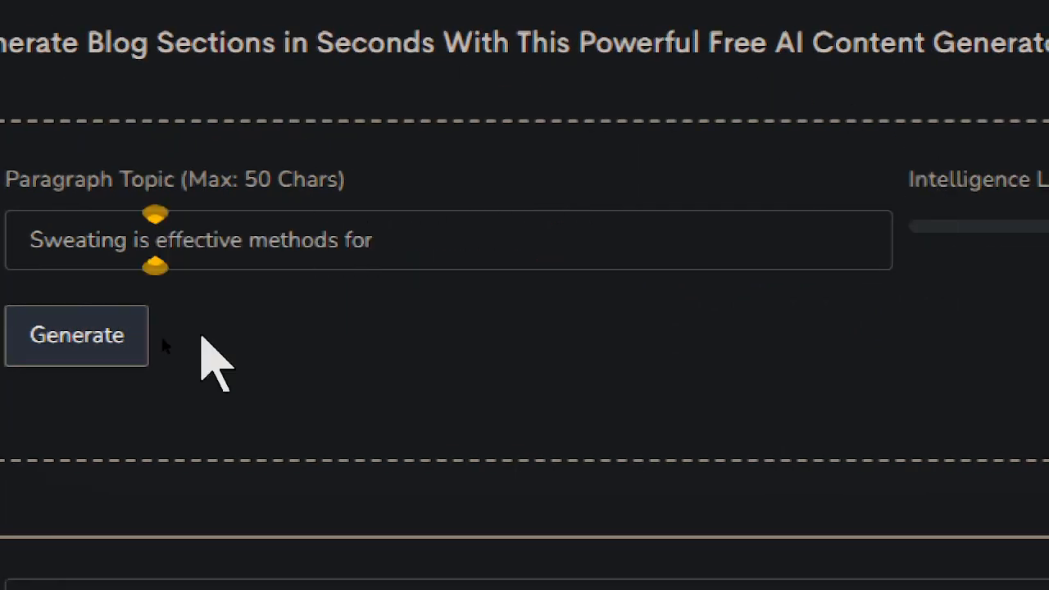
key(Right)
key(Right)
key(Right)
key(Right)
key(Right)
key(Right)
key(Right)
key(Right)
key(Right)
key(Right)
key(Right)
key(Right)
key(Right)
key(Right)
key(Right)
key(Right)
key(Right)
key(Right)
key(Right)
key(Right)
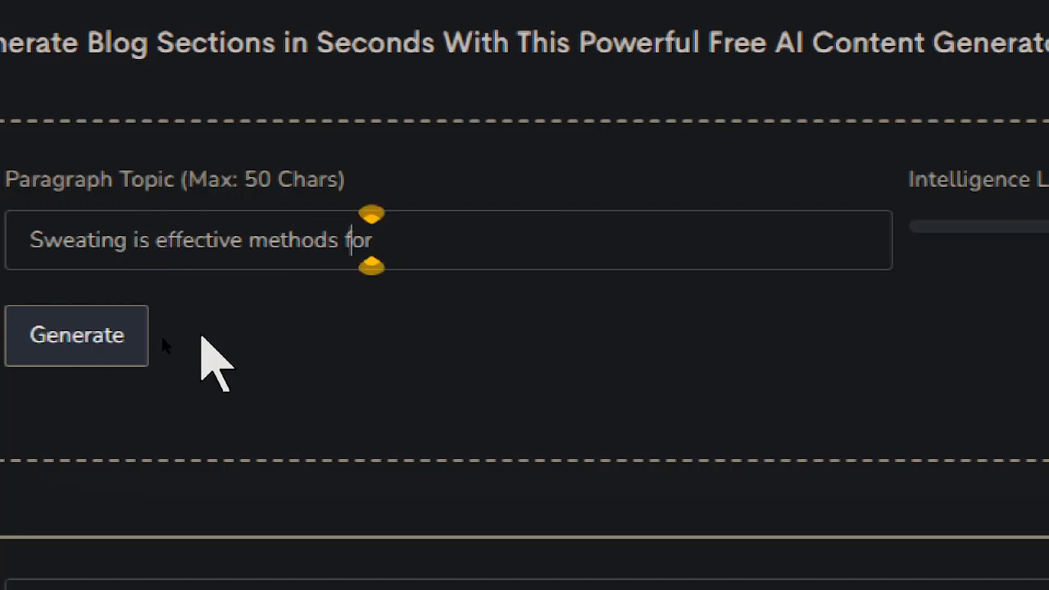
key(Right)
text(b)
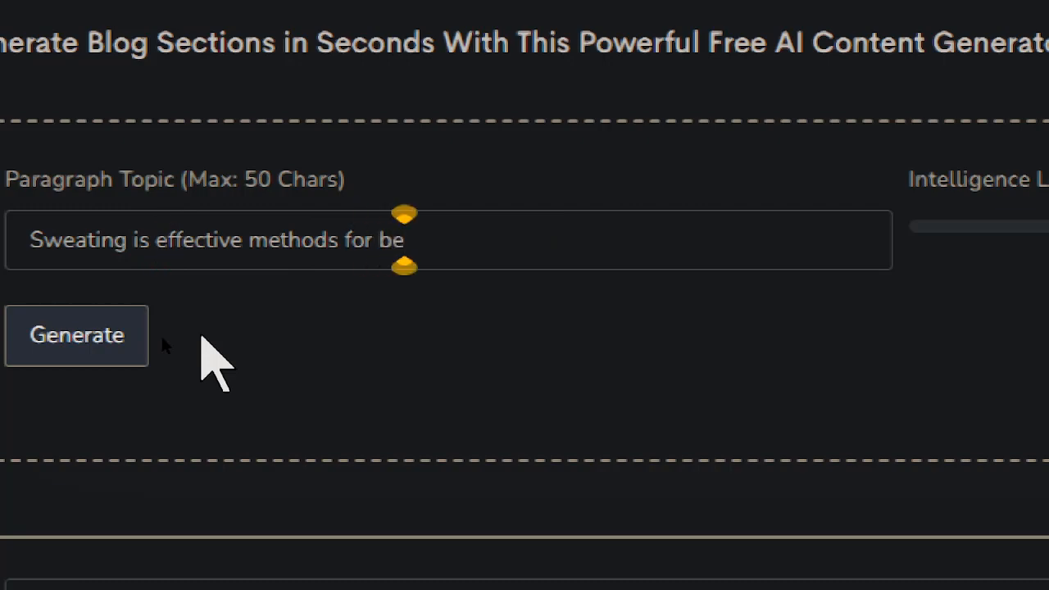
text( ll)
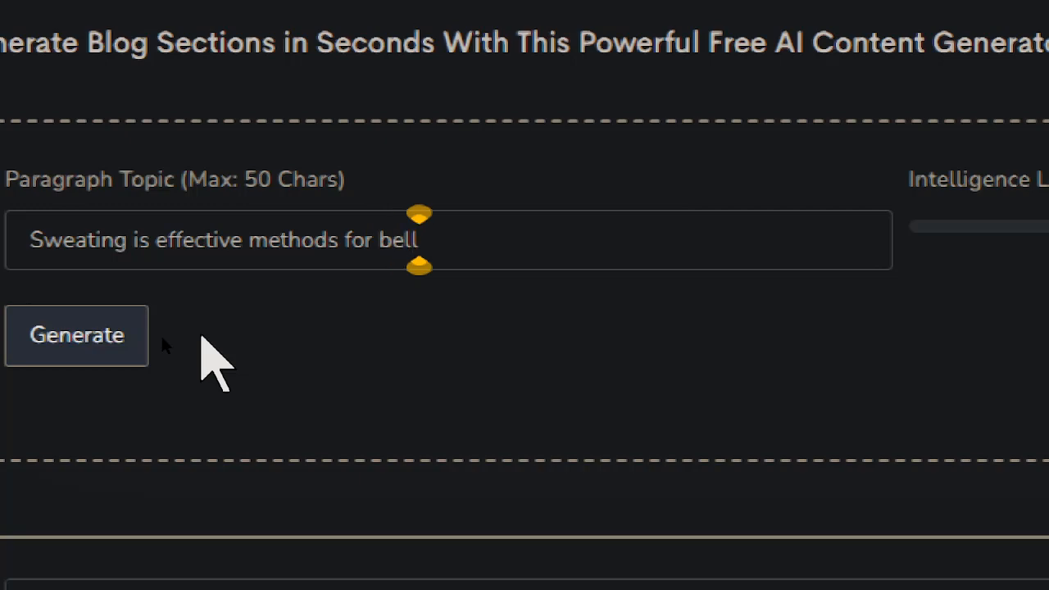
text(y fat re)
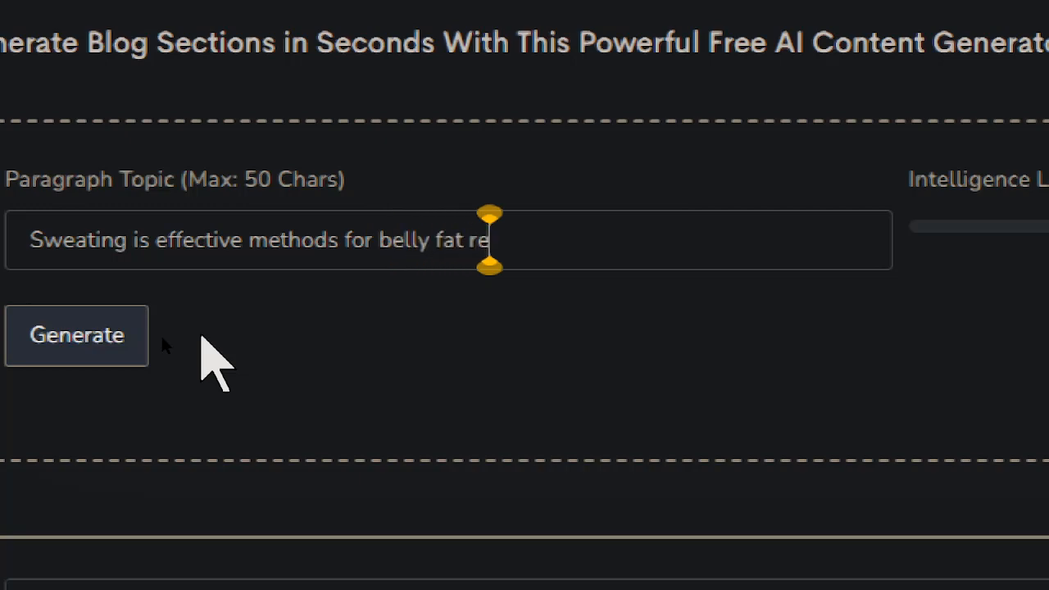
text(mova)
key(Left)
key(Left)
key(Left)
key(Left)
key(Left)
key(Left)
key(Left)
key(Left)
key(Left)
key(Left)
key(Left)
key(Left)
key(Left)
key(Left)
key(Left)
key(Left)
key(Left)
key(Left)
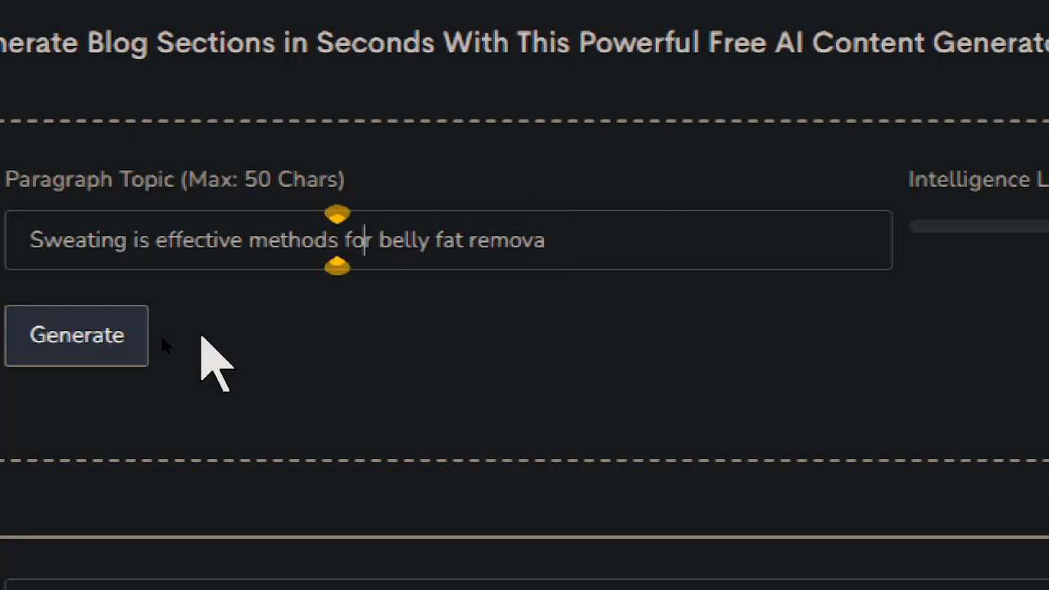
key(Home)
key(End)
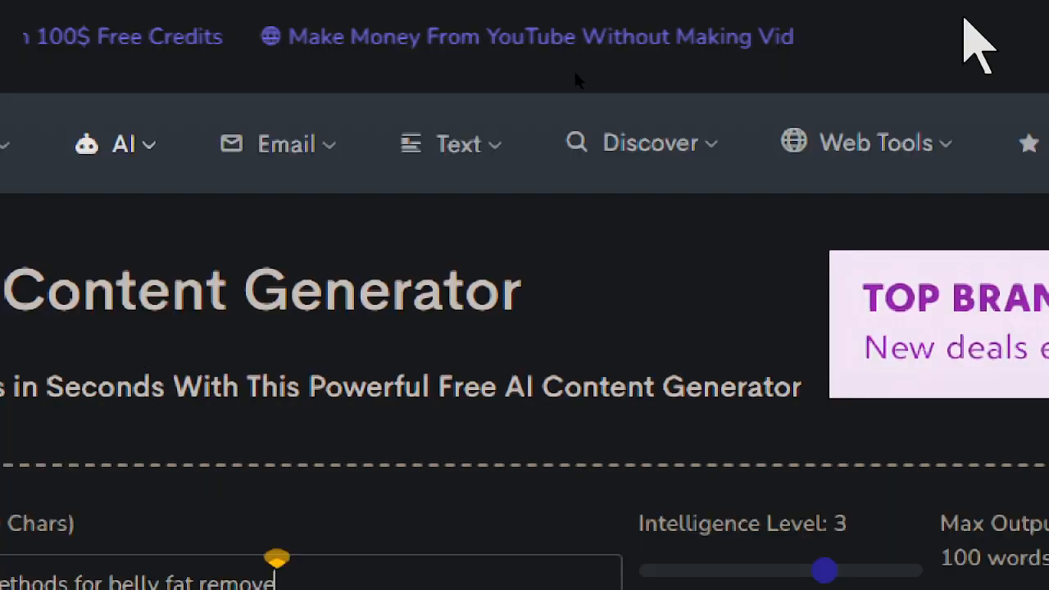
Complete the robot check and generate the section text for the reworded topic
click(304, 276)
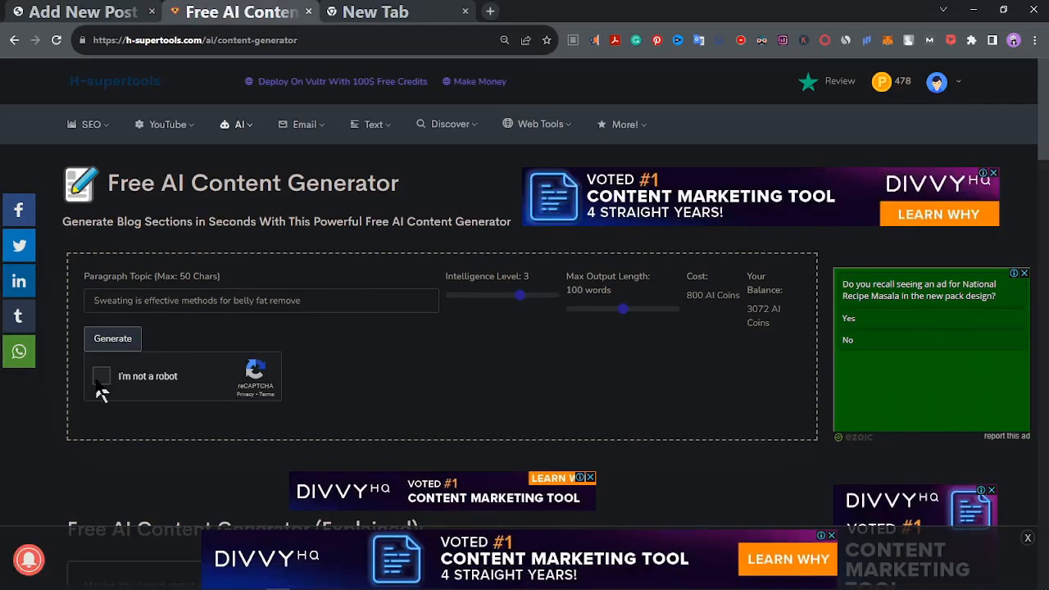
click(253, 361)
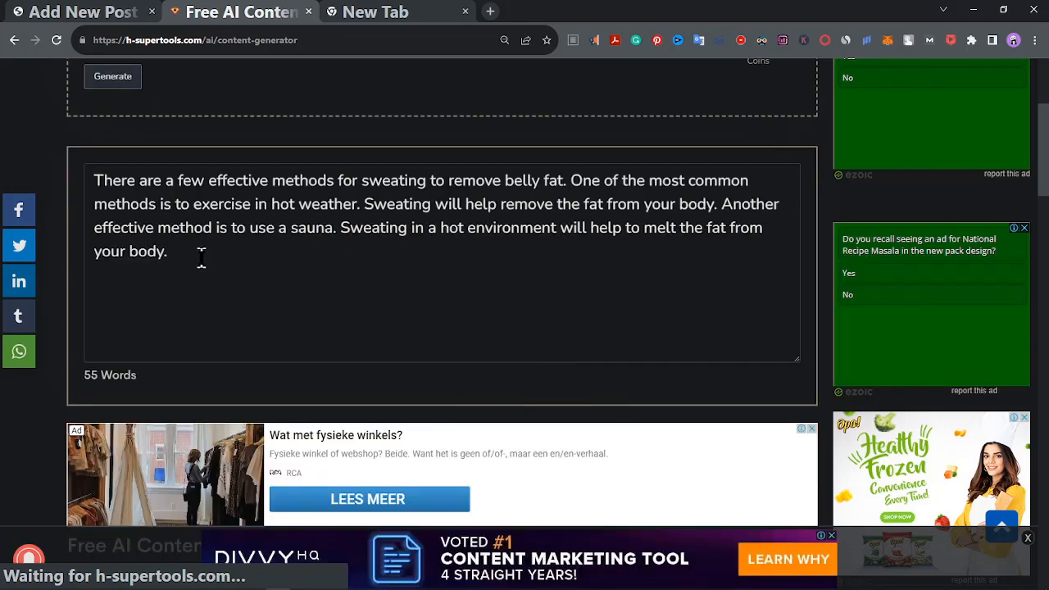
scroll(199, 250, up, 1)
scroll(197, 263, down, 1)
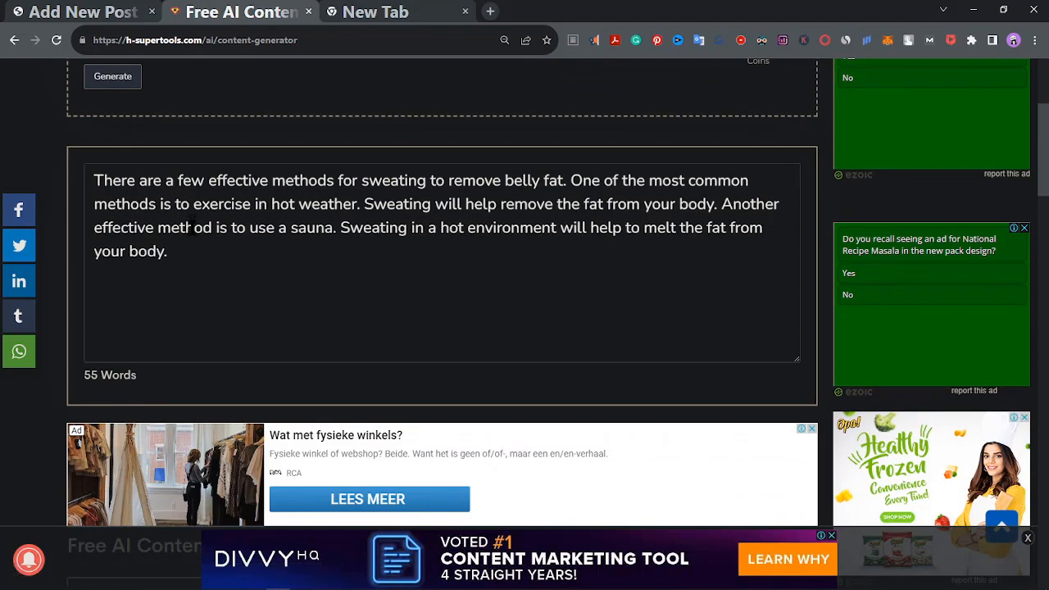
Copy the whole generated paragraph on effective sweating methods to remove belly fat
drag(195, 252, 13, 198)
right_click(164, 184)
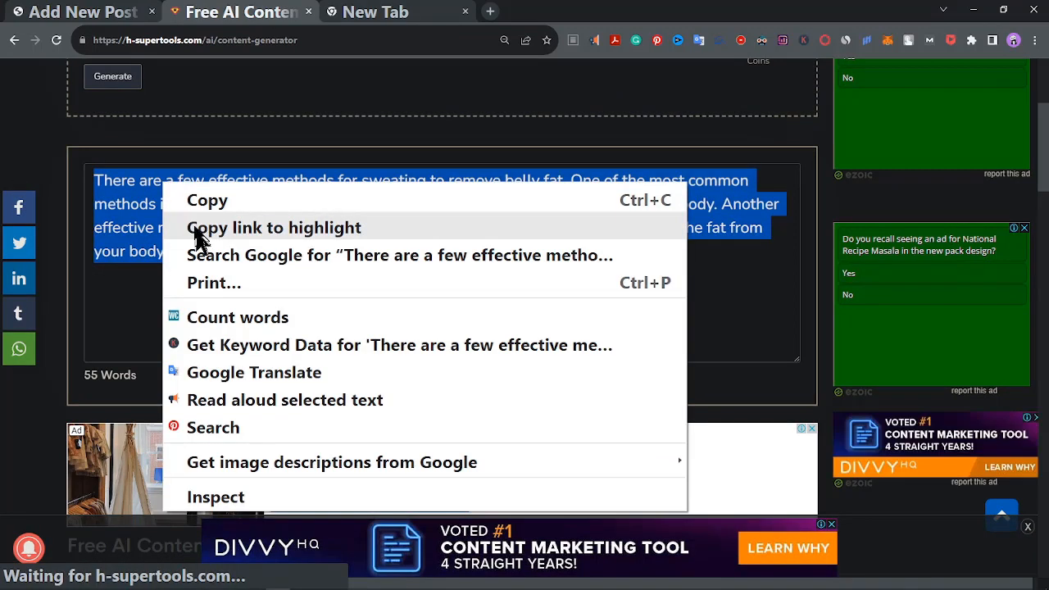
click(193, 203)
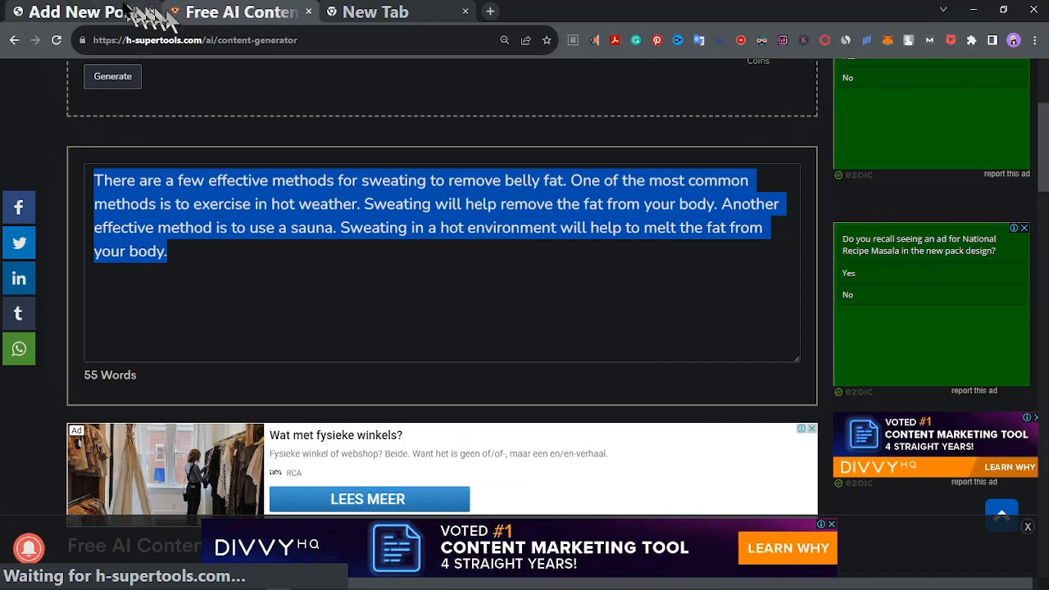
Switch to the WordPress post and paste the generated paragraph into a new block directly below the heading on effective methods
click(90, 11)
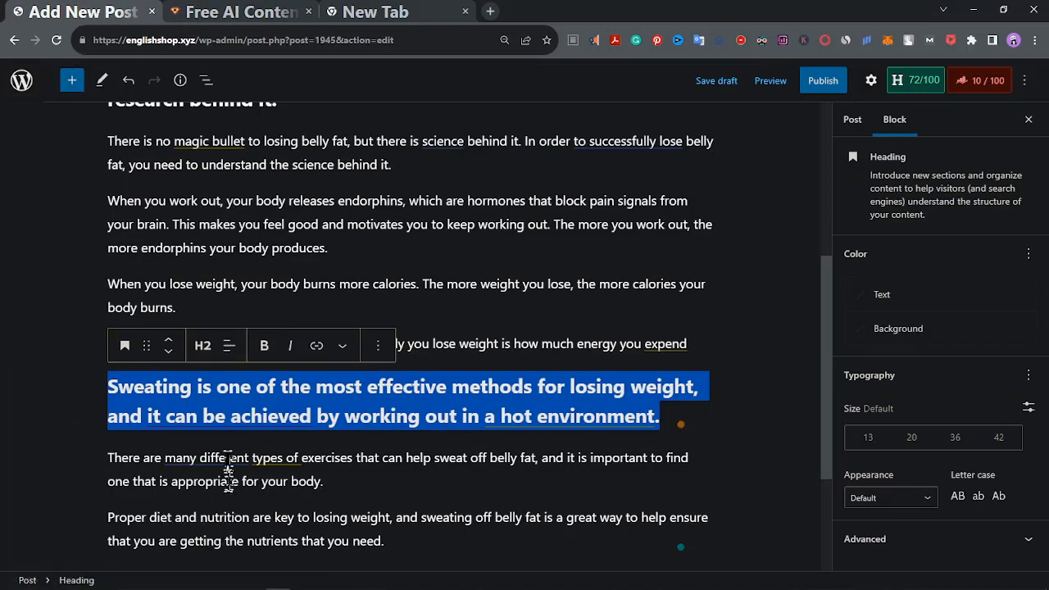
click(168, 457)
key(Return)
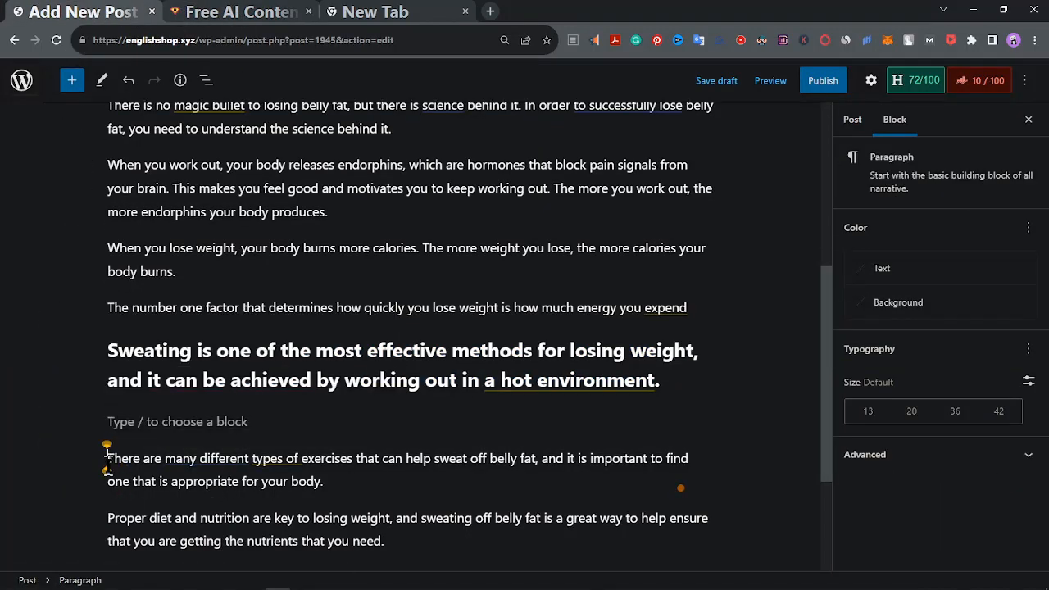
key(ctrl+v)
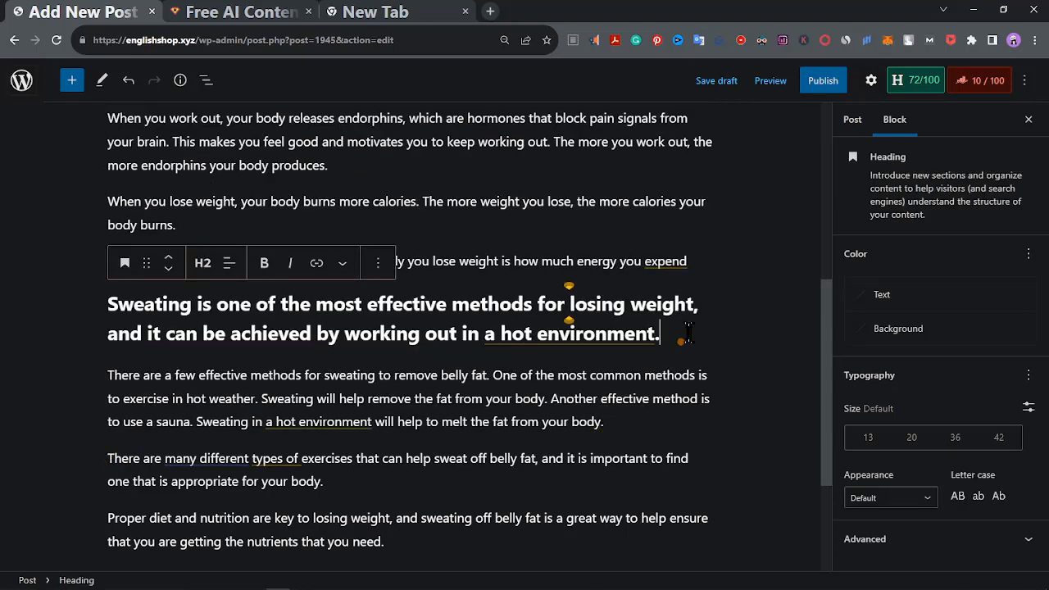
Copy the long heading about sweating as an effective method and convert it back into a normal paragraph
drag(668, 333, 66, 300)
right_click(181, 338)
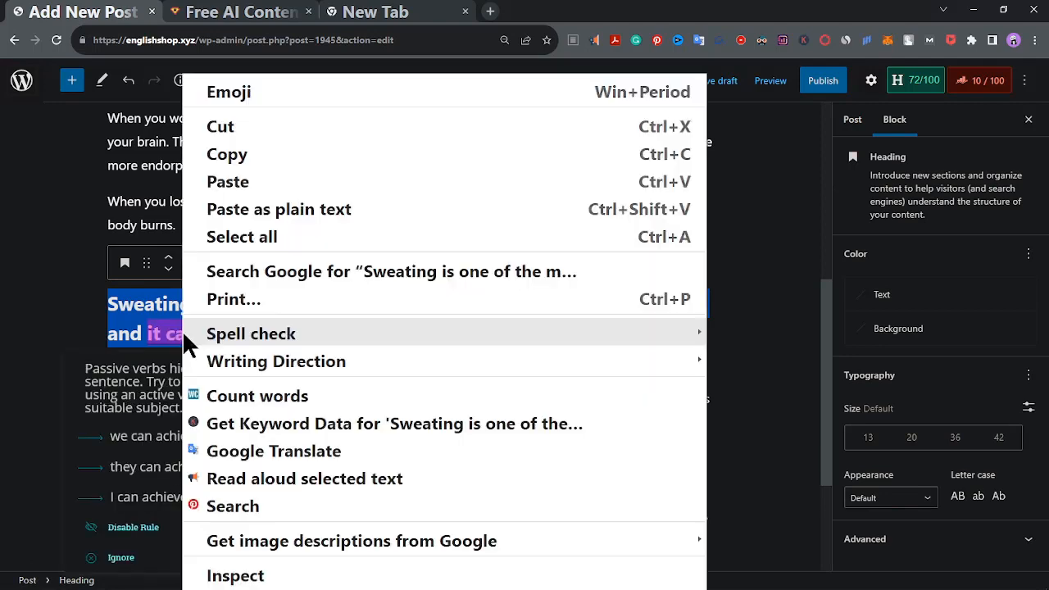
click(327, 164)
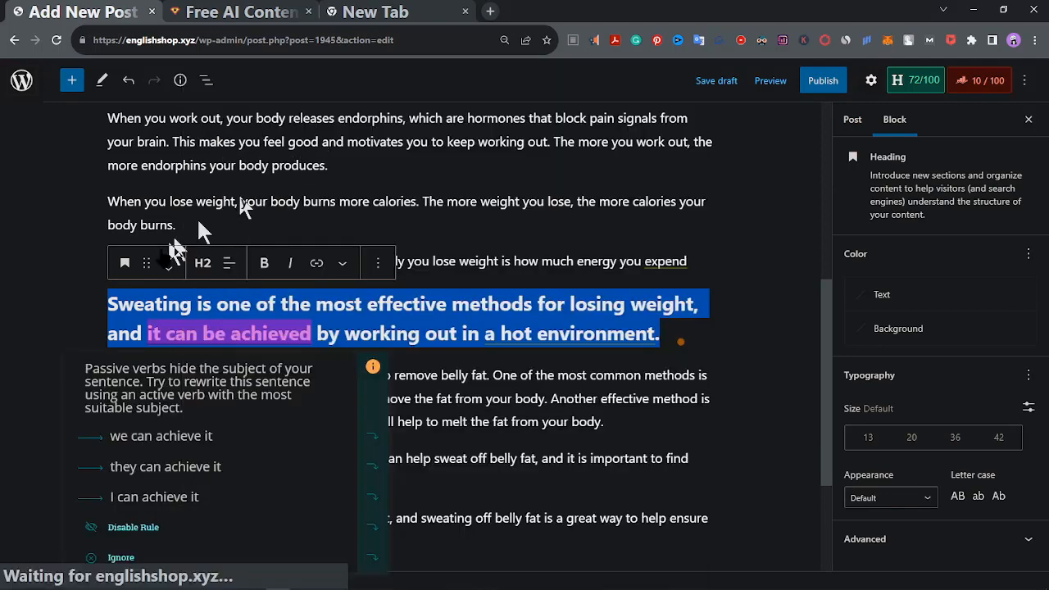
click(125, 263)
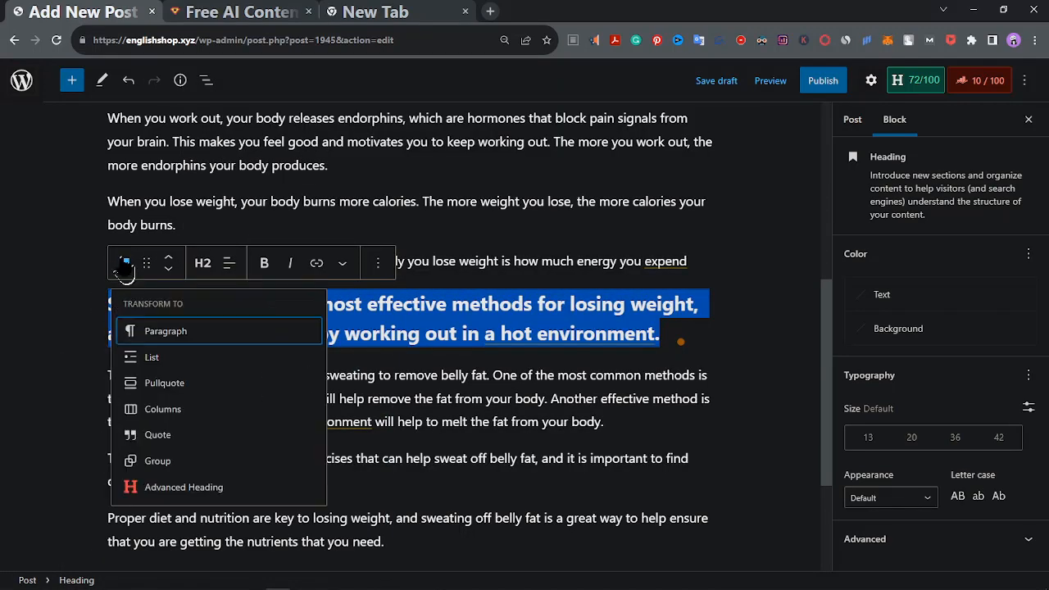
click(139, 332)
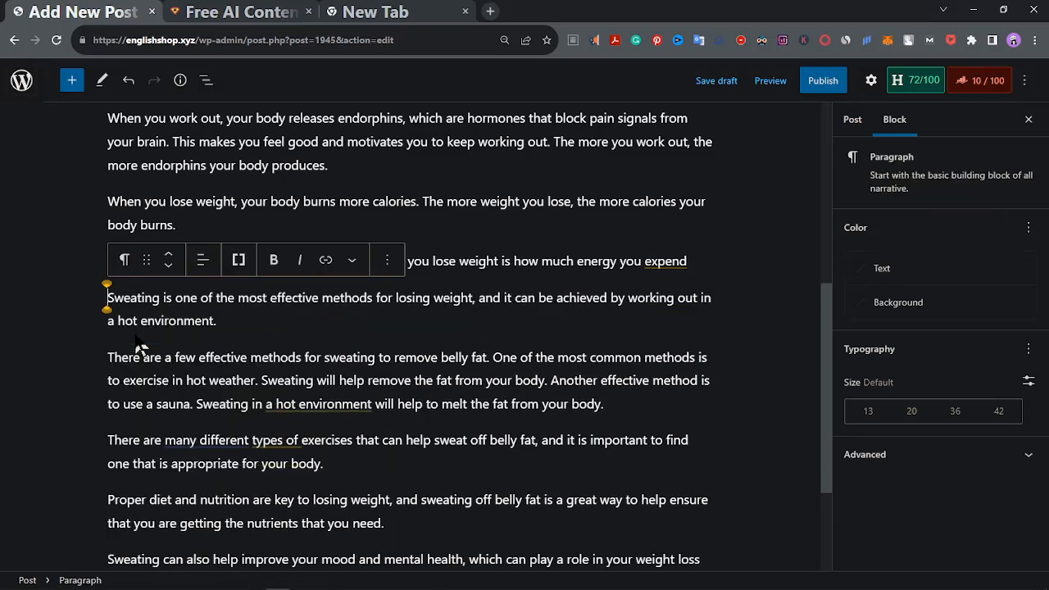
Add the H2 heading "An effective method:" above the paragraph that starts with "Sweating is one of the most effective methods"
key(Return)
key(Up)
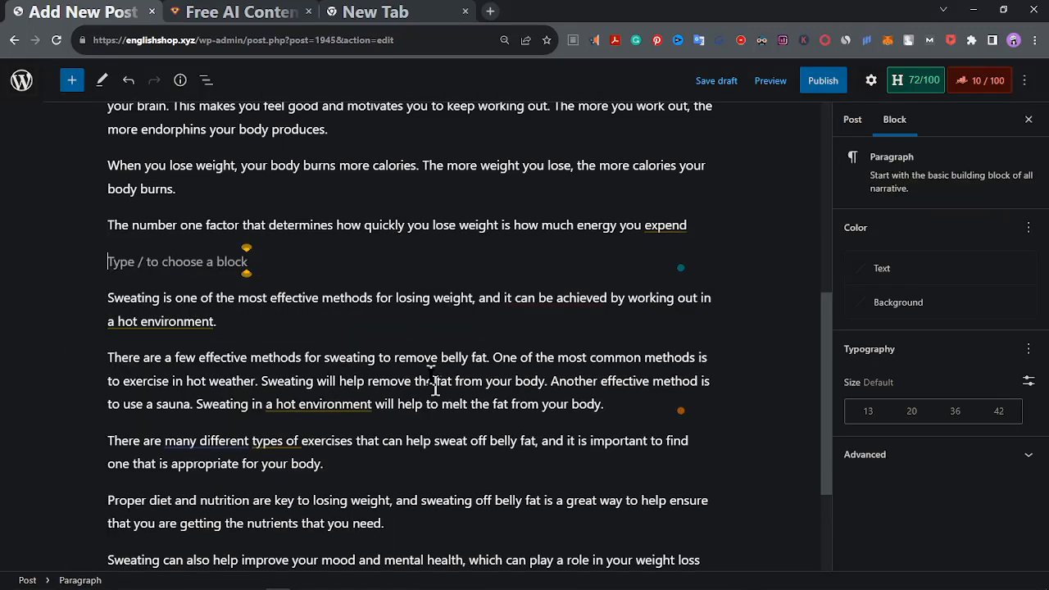
text(An effective method:)
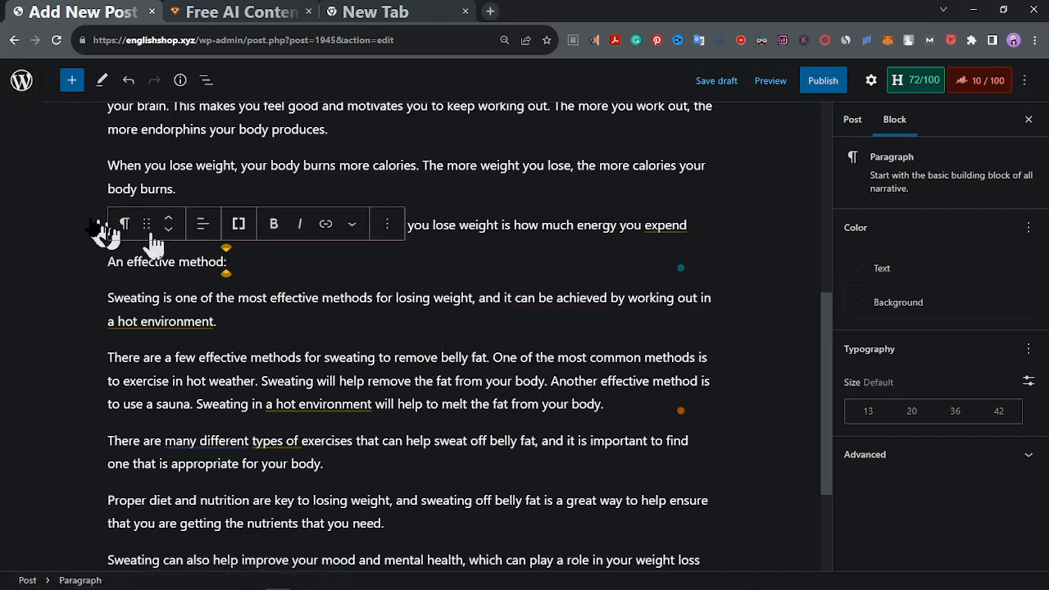
click(125, 224)
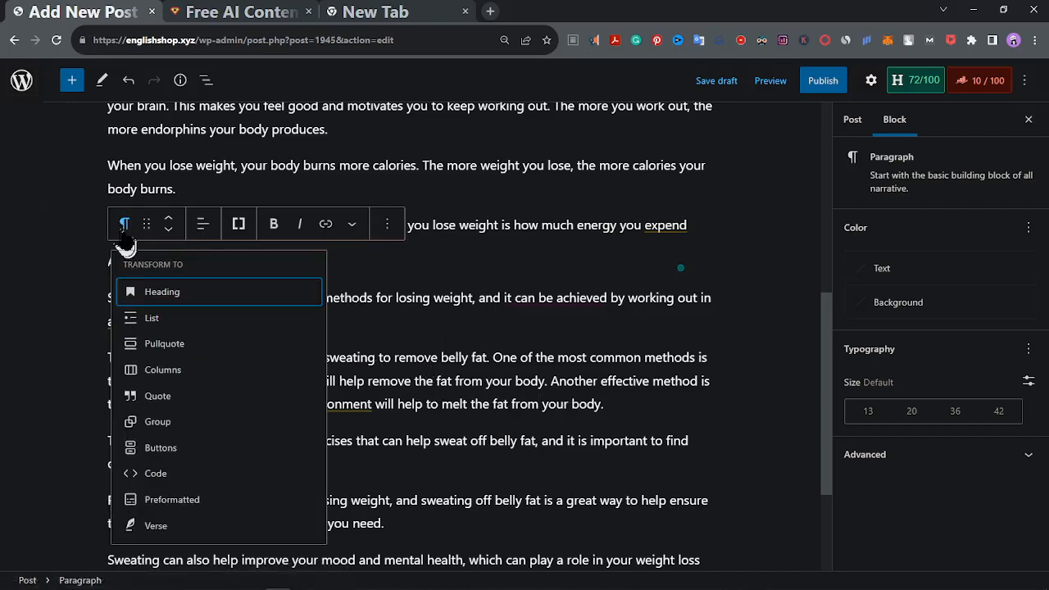
click(163, 293)
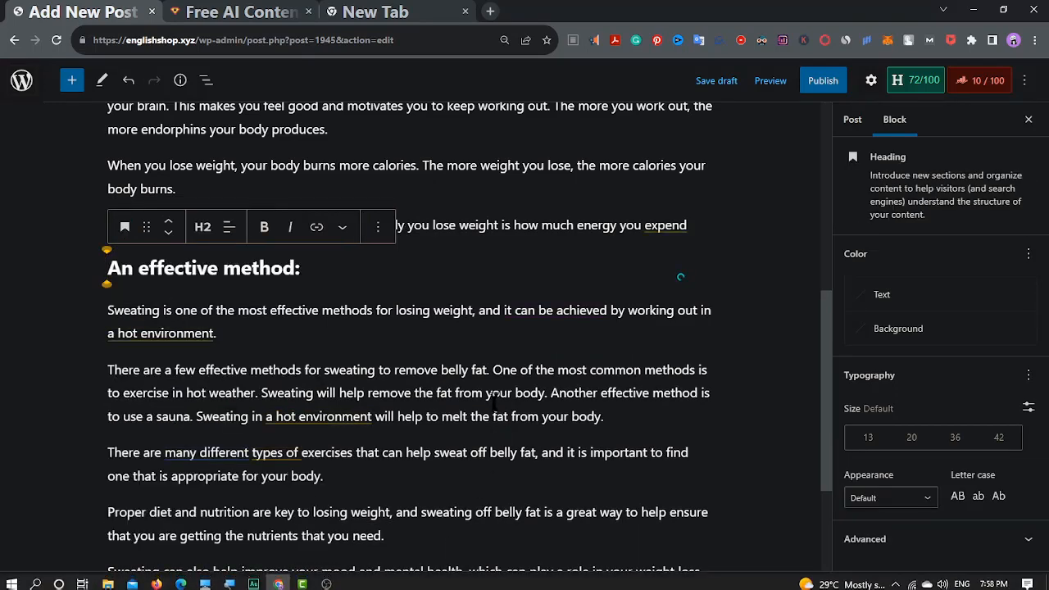
Check the post's word, heading and paragraph counts and its document outline, and close the details
scroll(492, 418, down, 1)
scroll(492, 418, down, 2)
scroll(492, 417, up, 5)
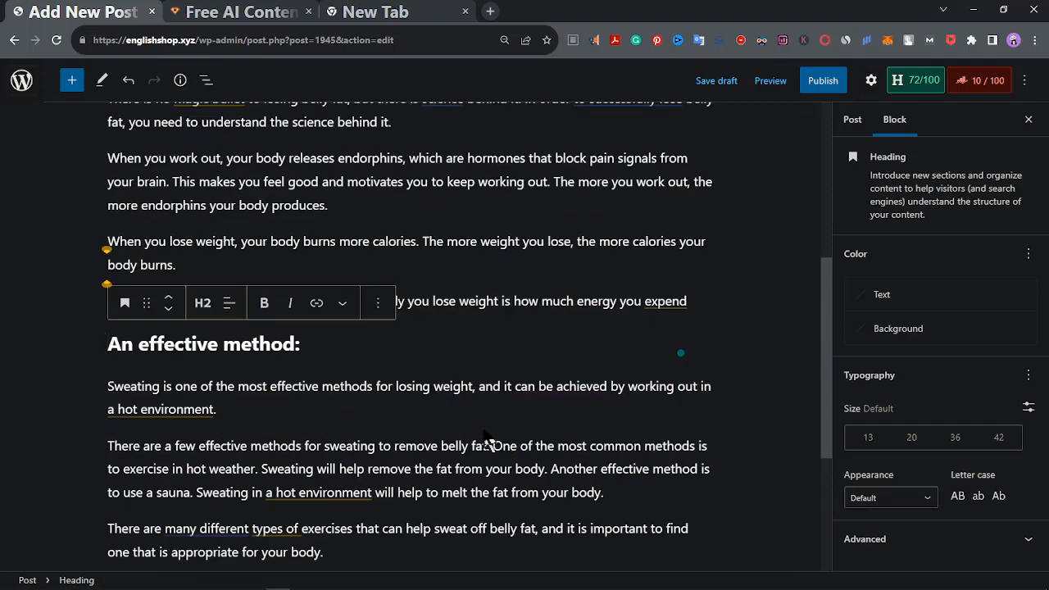
click(182, 81)
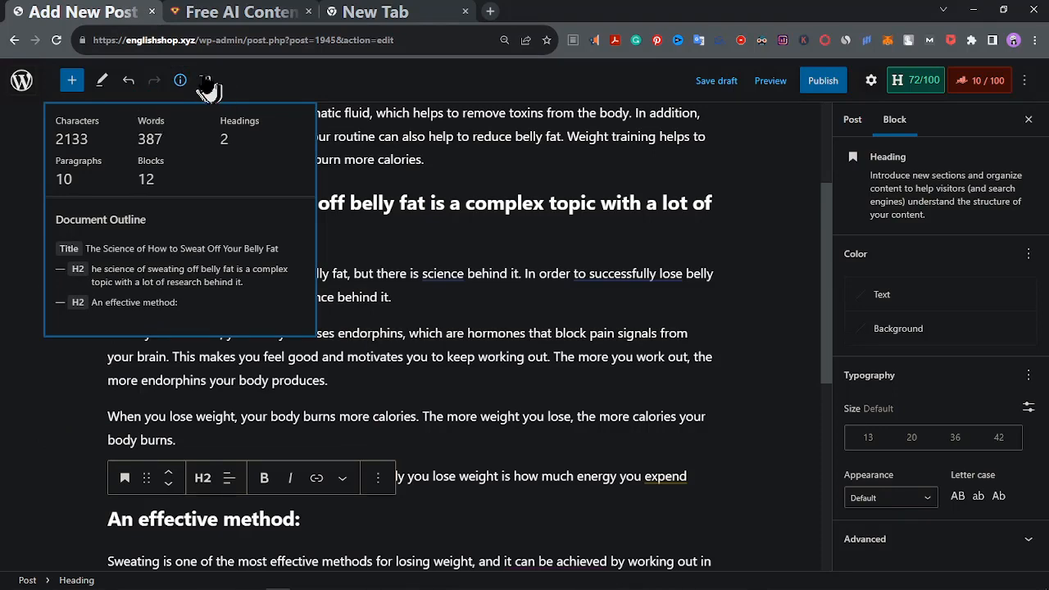
click(183, 81)
Review the assembled article's sections from the science heading down to the closing paragraph and back up to the title
scroll(295, 410, down, 4)
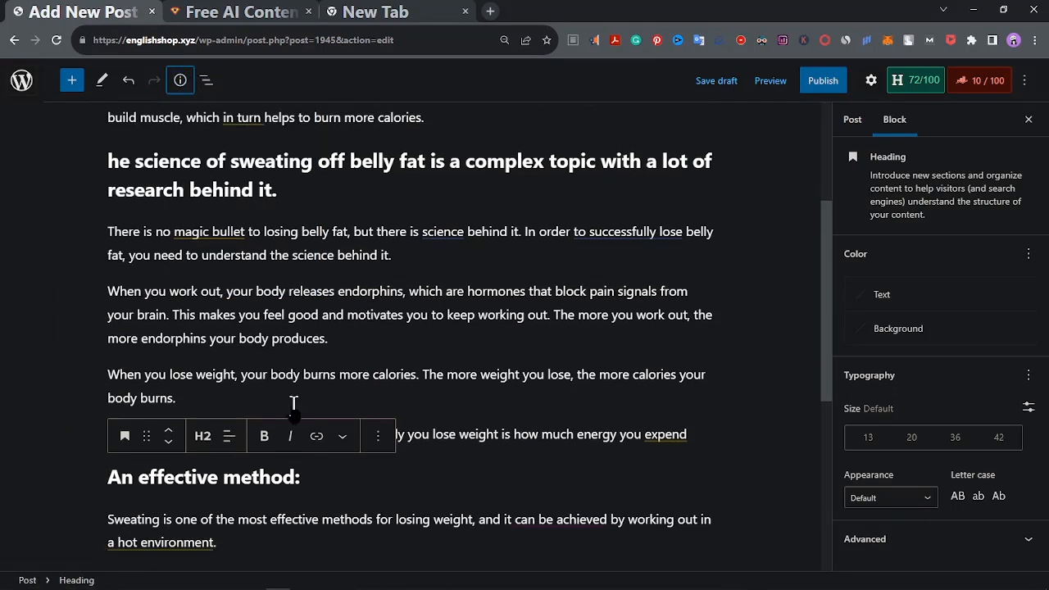
scroll(291, 409, down, 1)
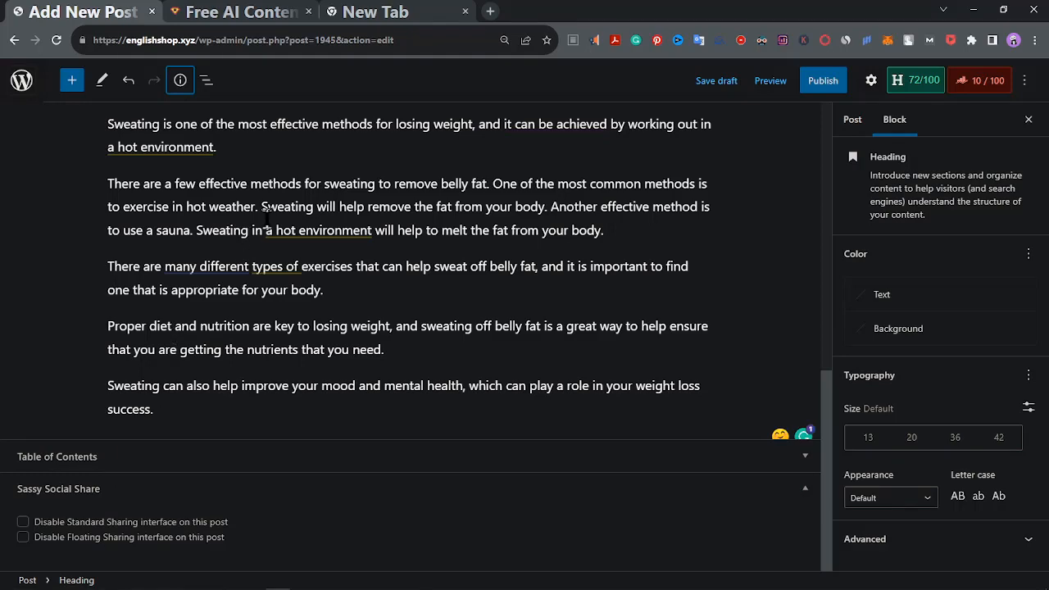
scroll(222, 361, up, 1)
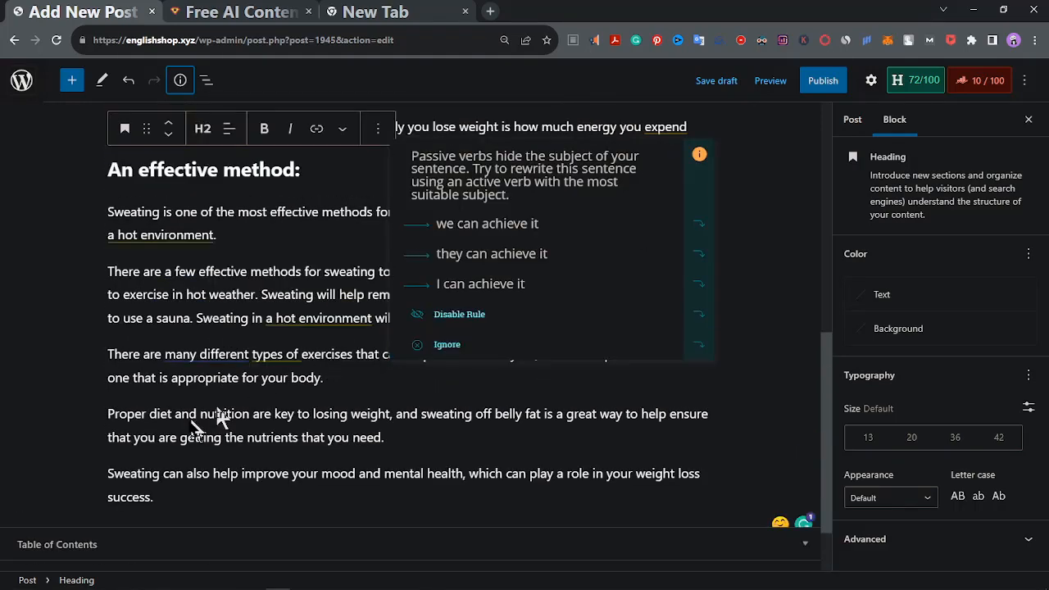
scroll(16, 279, up, 2)
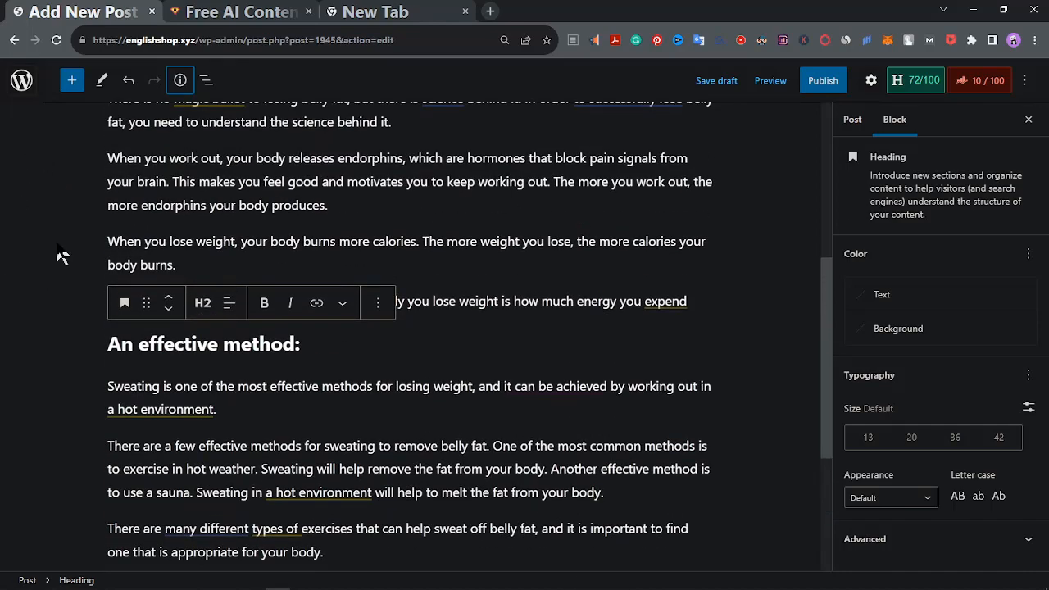
scroll(64, 257, up, 4)
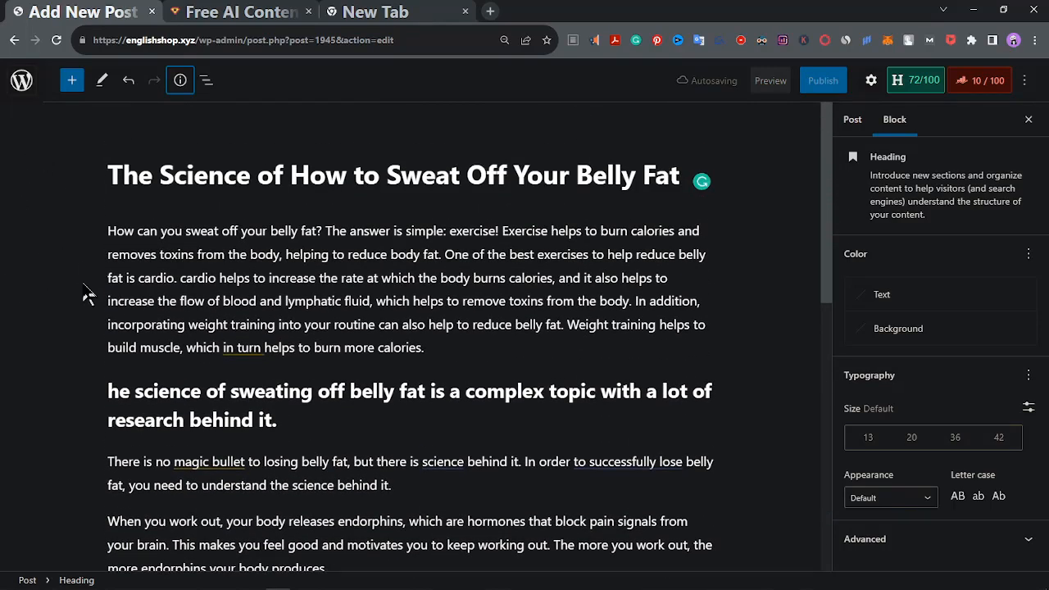